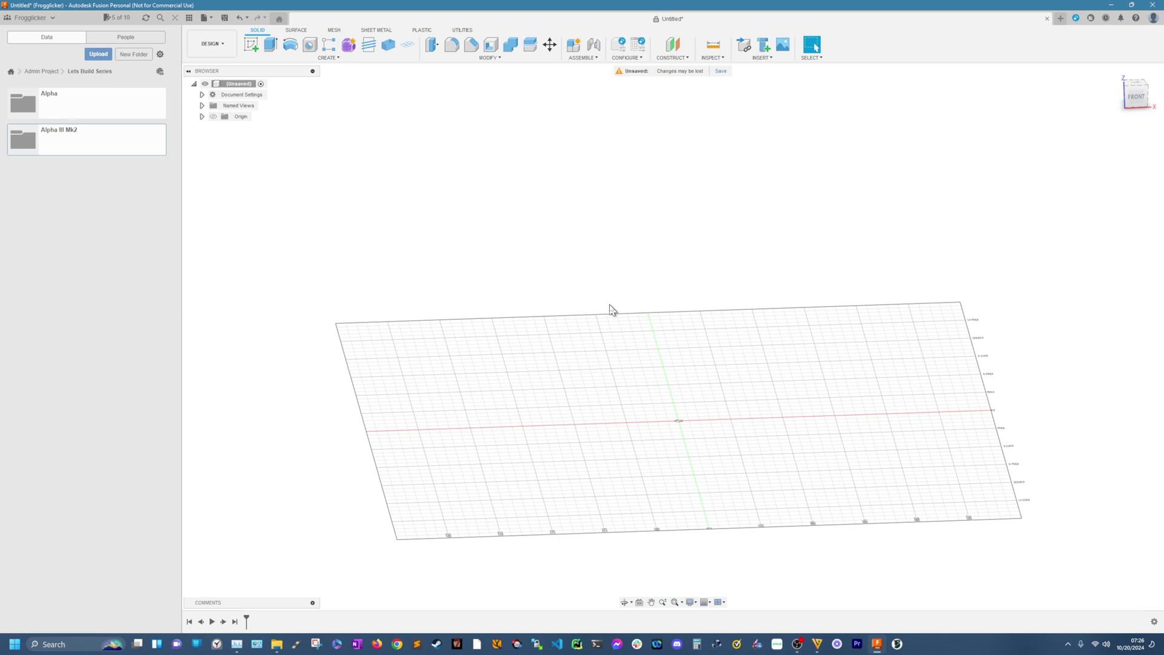
pyautogui.click(768, 59)
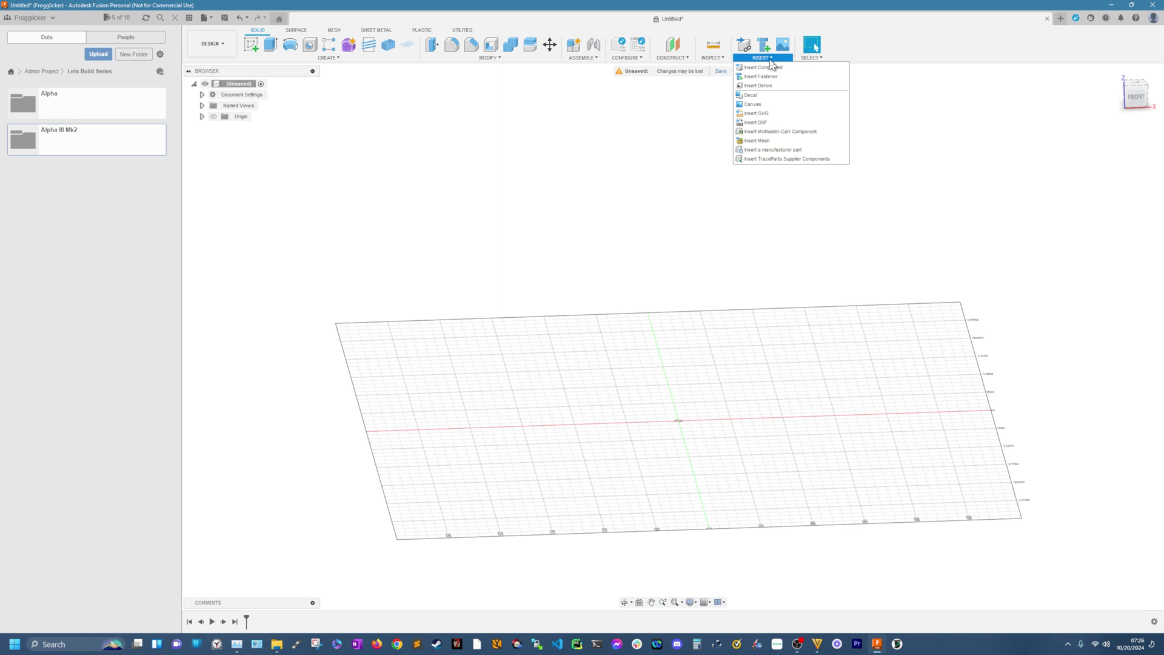
pyautogui.click(207, 19)
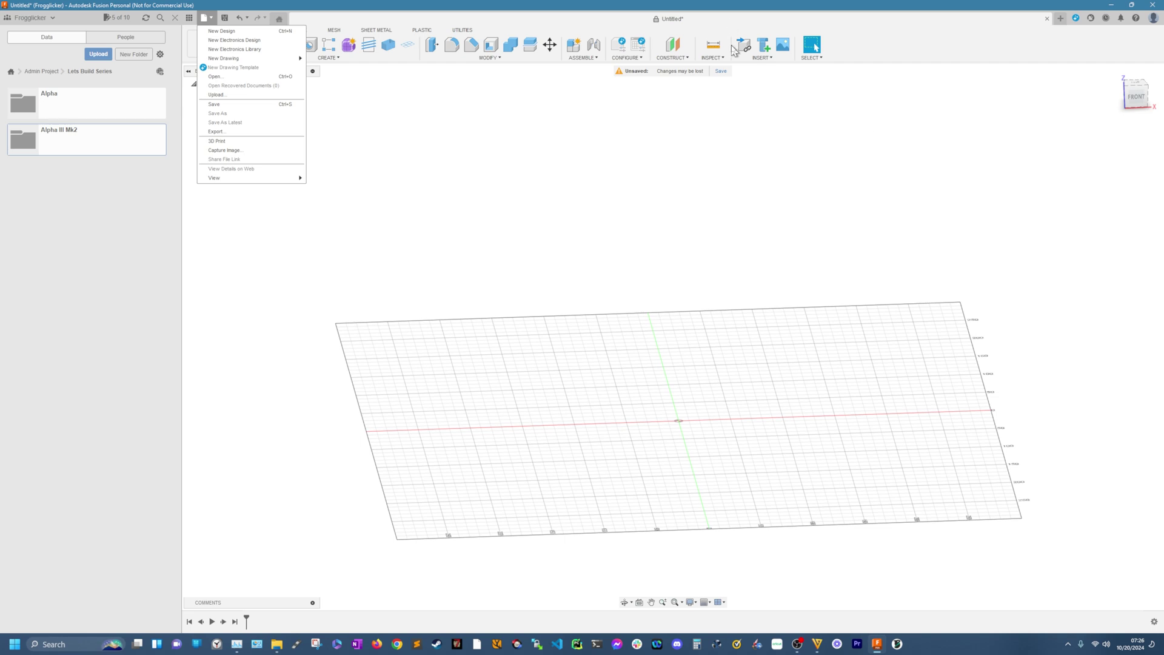
pyautogui.click(364, 158)
# Insert the sample nosecone mesh file from the computer into the empty design
pyautogui.click(336, 31)
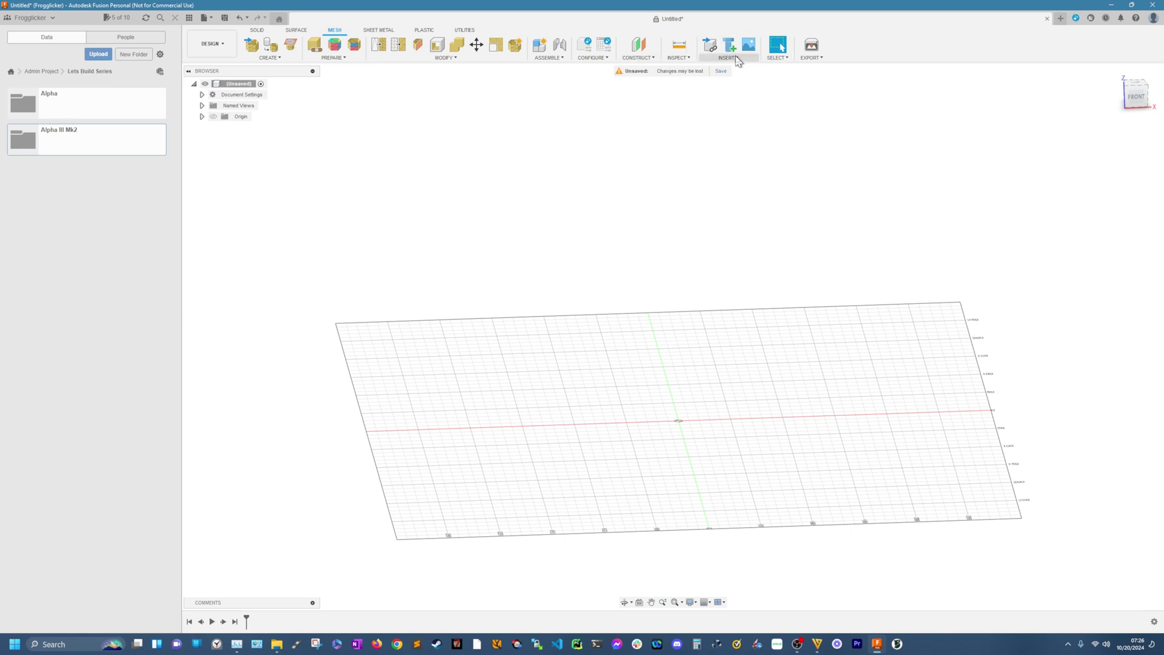
pyautogui.click(736, 59)
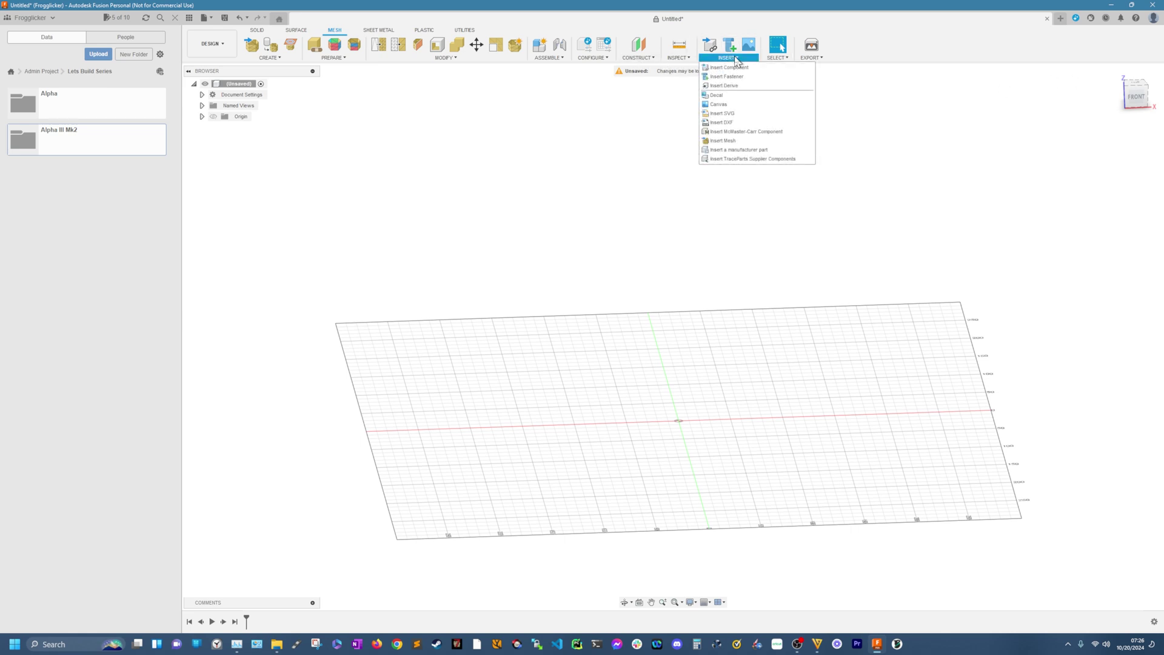
pyautogui.click(740, 139)
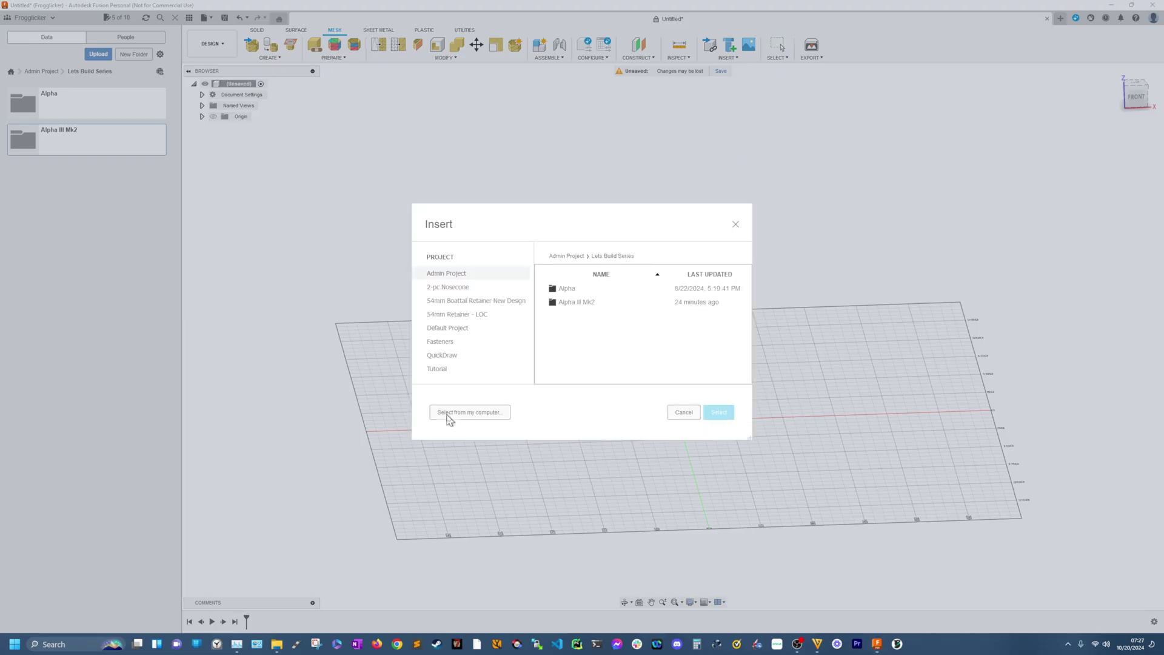
pyautogui.click(461, 412)
pyautogui.doubleClick(303, 148)
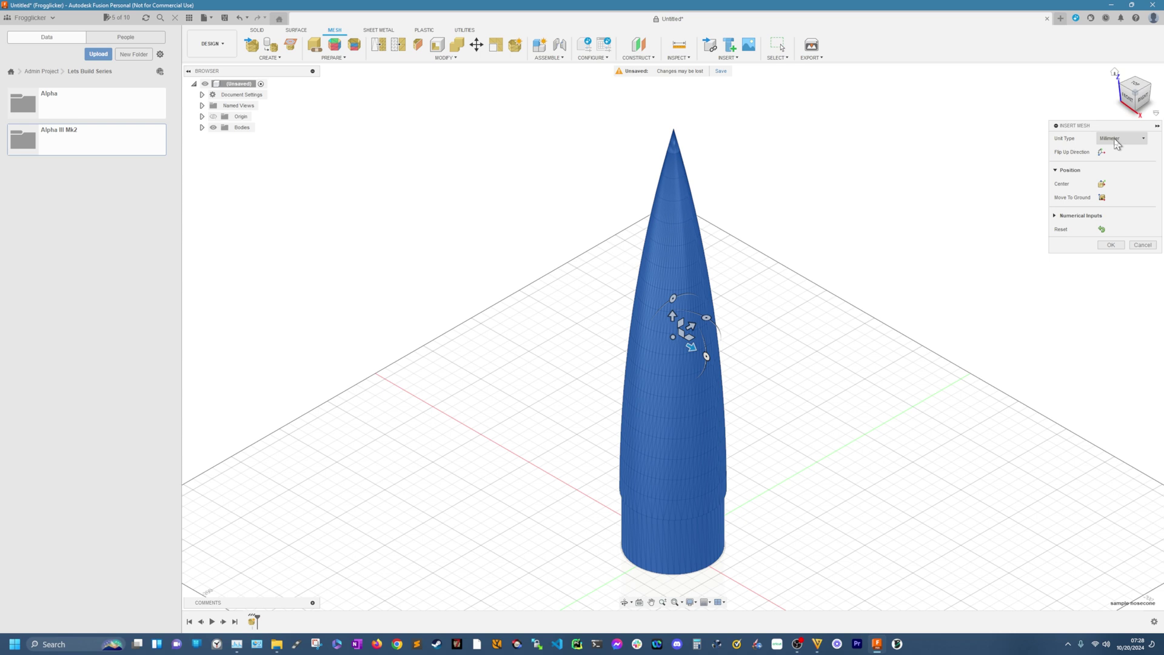
# Center the inserted nosecone mesh, move it to the ground plane and accept the placement
pyautogui.click(1102, 183)
pyautogui.click(1103, 198)
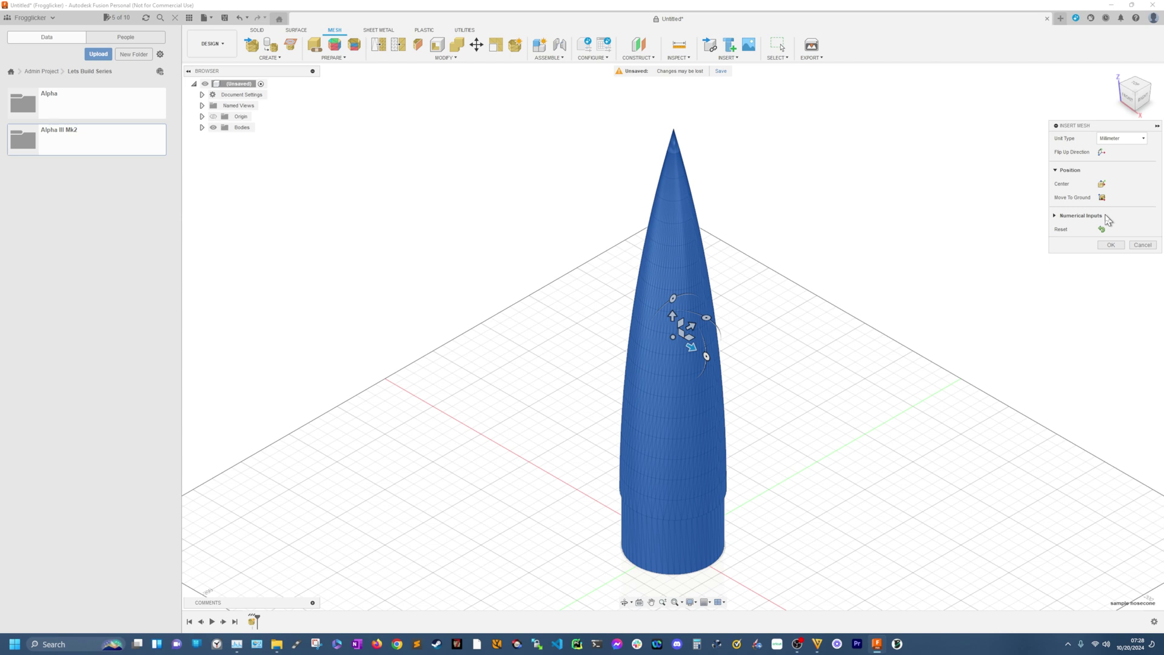
pyautogui.click(1112, 246)
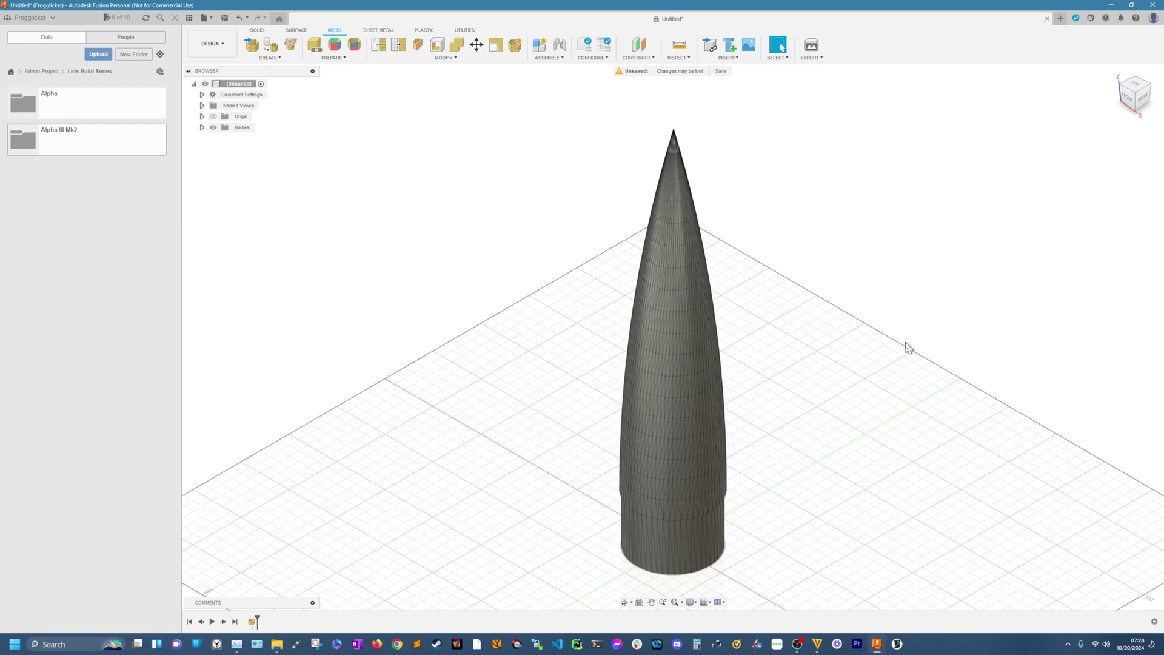
# Create a section analysis that cuts the nosecone lengthwise along the YZ plane
pyautogui.keyDown('shift'); pyautogui.moveTo(1001, 361); pyautogui.dragTo(978, 334, button='middle'); pyautogui.keyUp('shift')
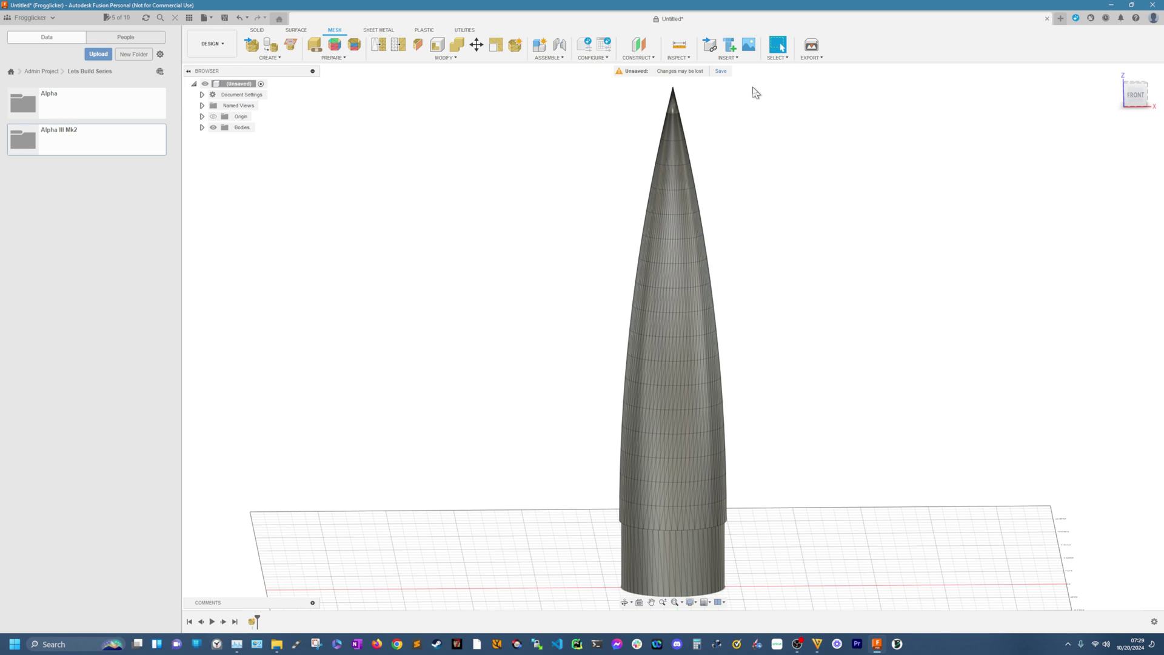
pyautogui.click(728, 58)
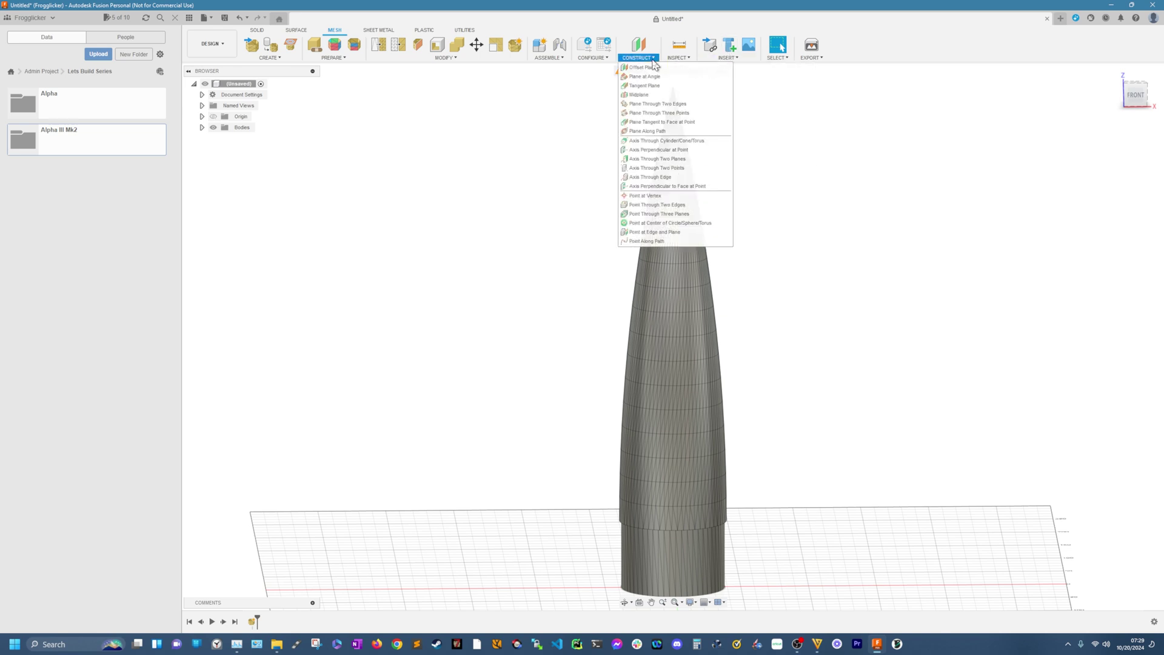
pyautogui.moveTo(677, 60)
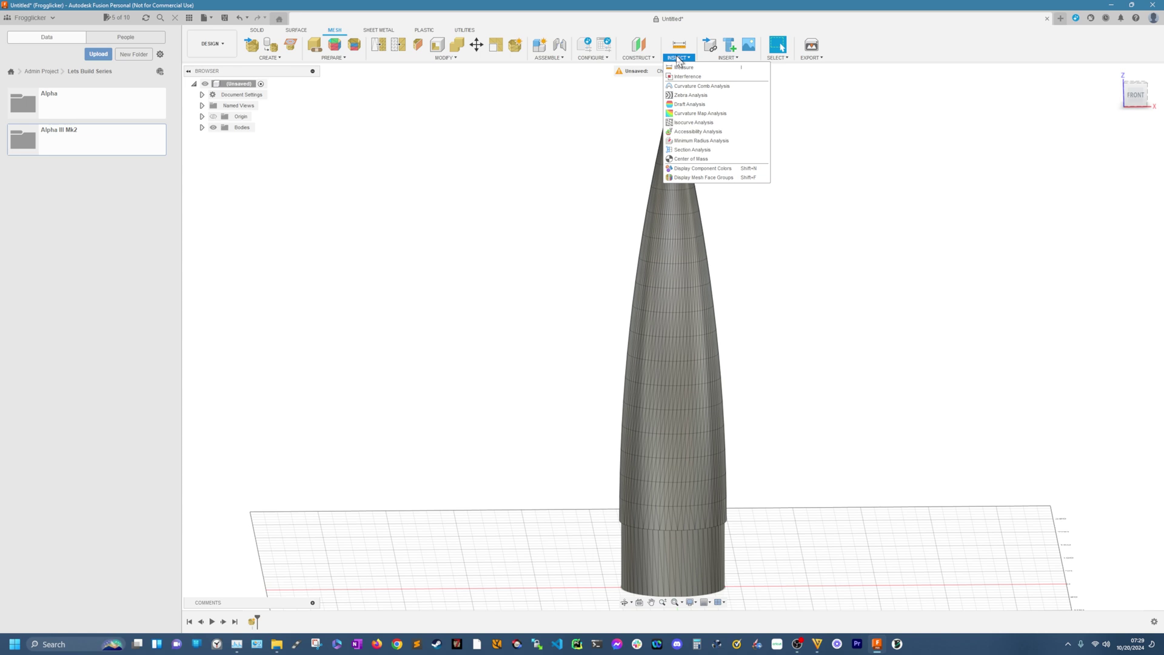
pyautogui.click(692, 151)
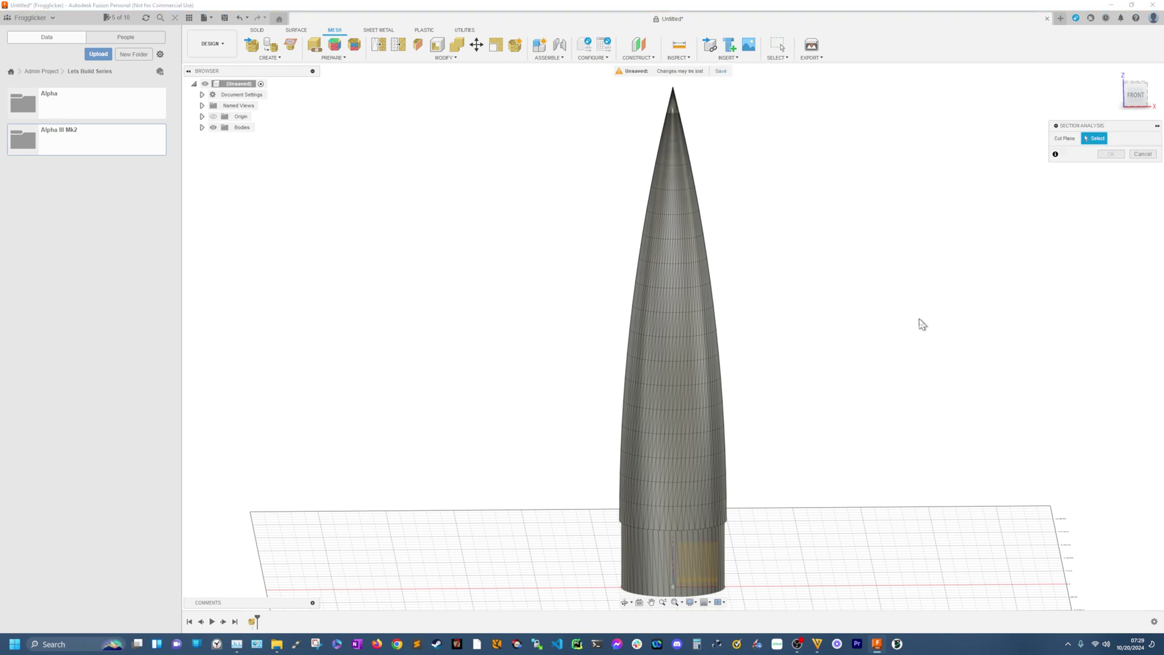
pyautogui.keyDown('shift'); pyautogui.moveTo(922, 324); pyautogui.dragTo(868, 337, button='middle'); pyautogui.keyUp('shift')
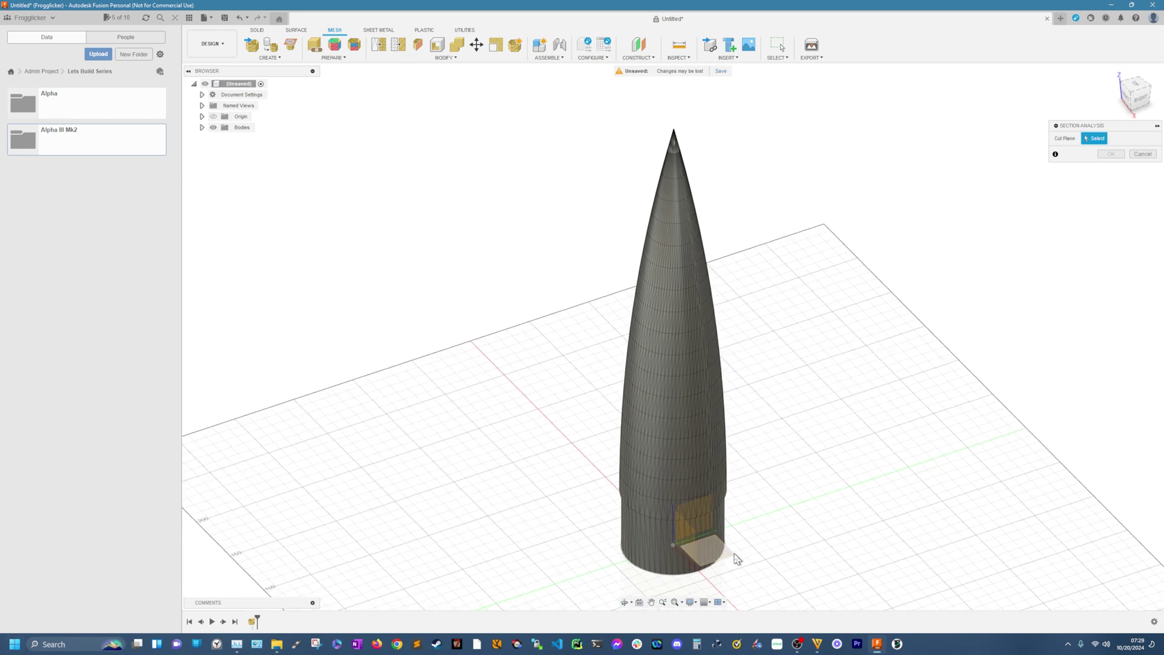
pyautogui.click(702, 511)
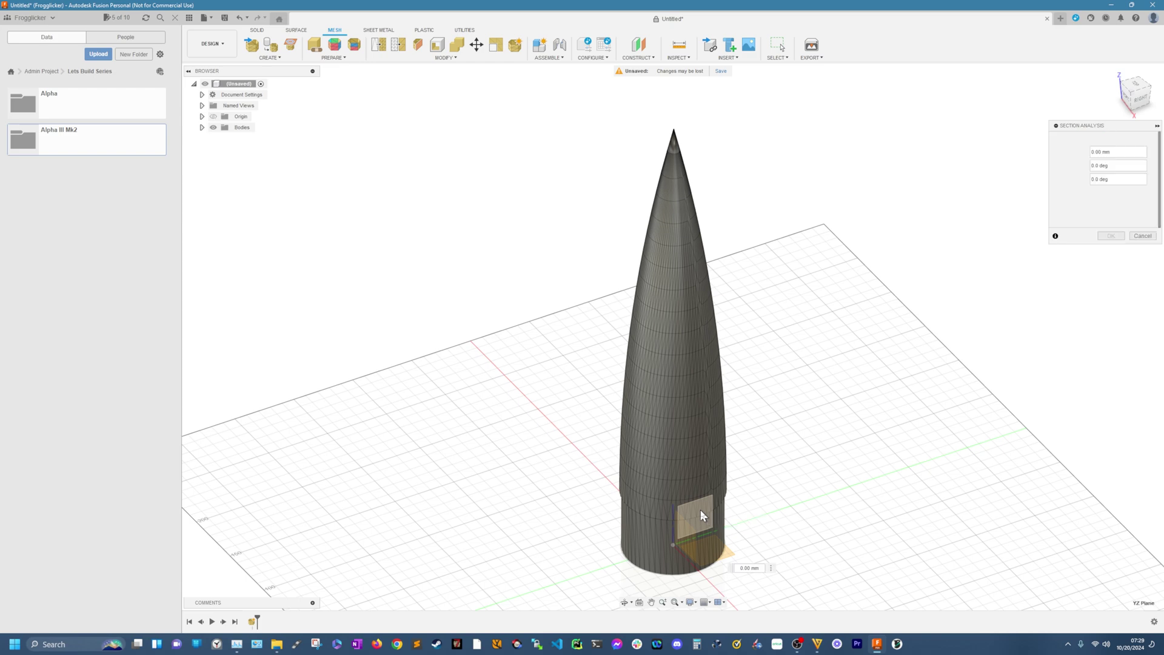
pyautogui.click(1112, 235)
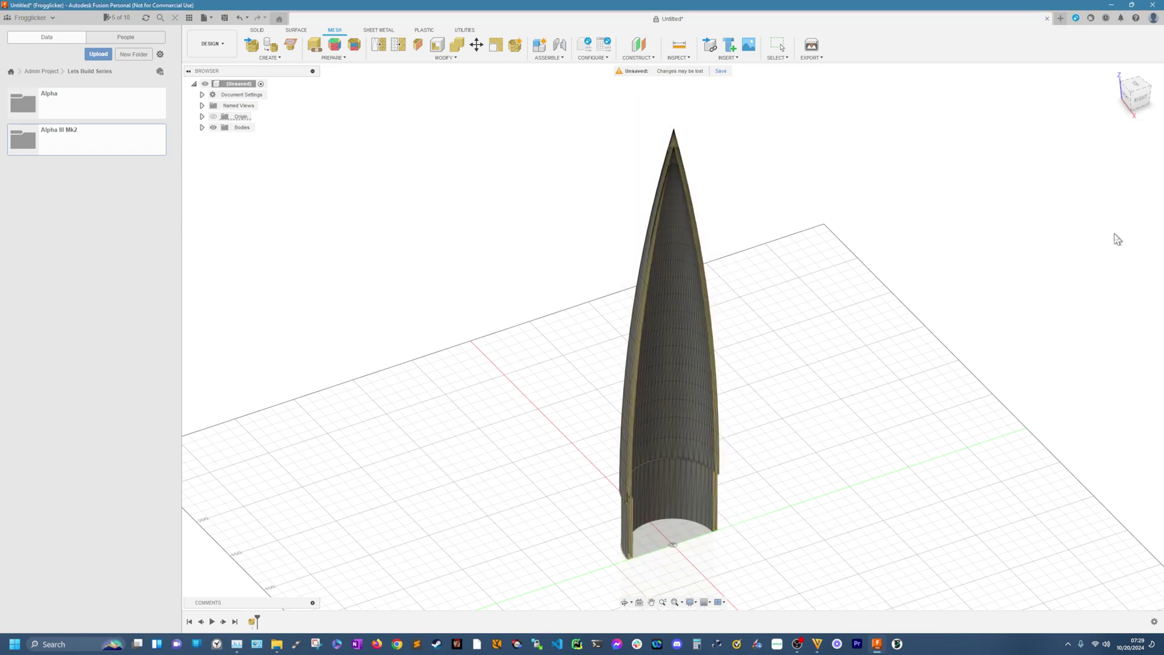
# Examine the sectioned nosecone's wall, inner step and shoulder from several angles and close up
pyautogui.keyDown('shift'); pyautogui.moveTo(795, 447); pyautogui.dragTo(776, 382, button='middle'); pyautogui.keyUp('shift')
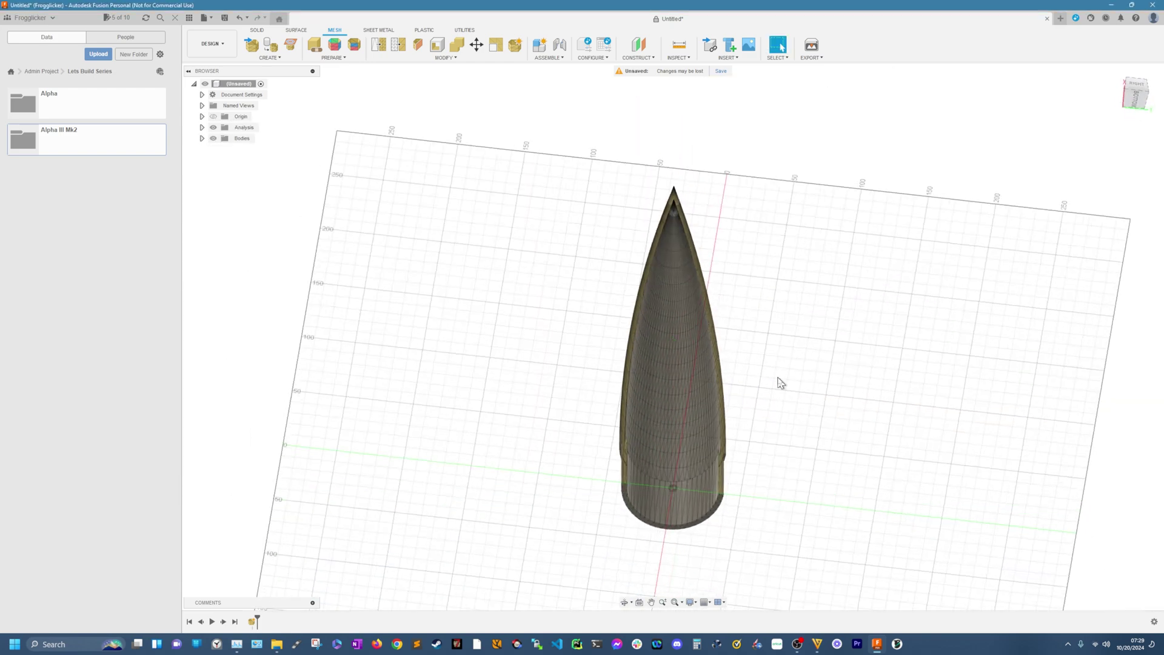
pyautogui.keyDown('shift'); pyautogui.moveTo(831, 416); pyautogui.dragTo(1031, 512, button='middle'); pyautogui.keyUp('shift')
pyautogui.scroll(10, 846, 461)
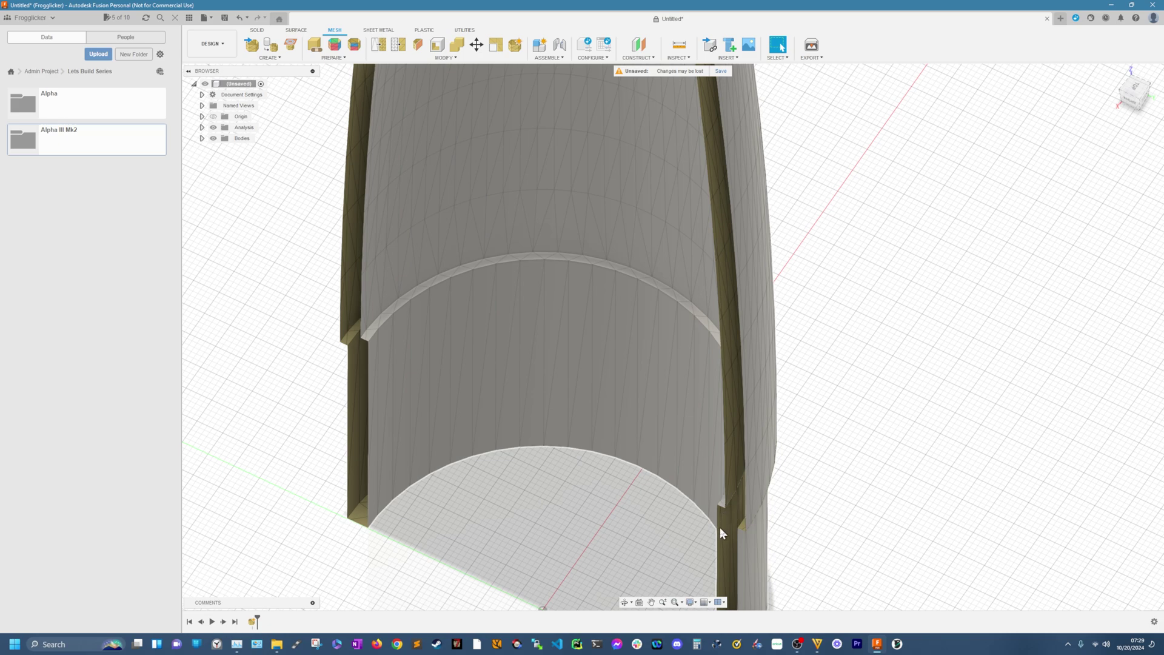
pyautogui.keyDown('shift'); pyautogui.moveTo(720, 532); pyautogui.dragTo(759, 532, button='middle'); pyautogui.keyUp('shift')
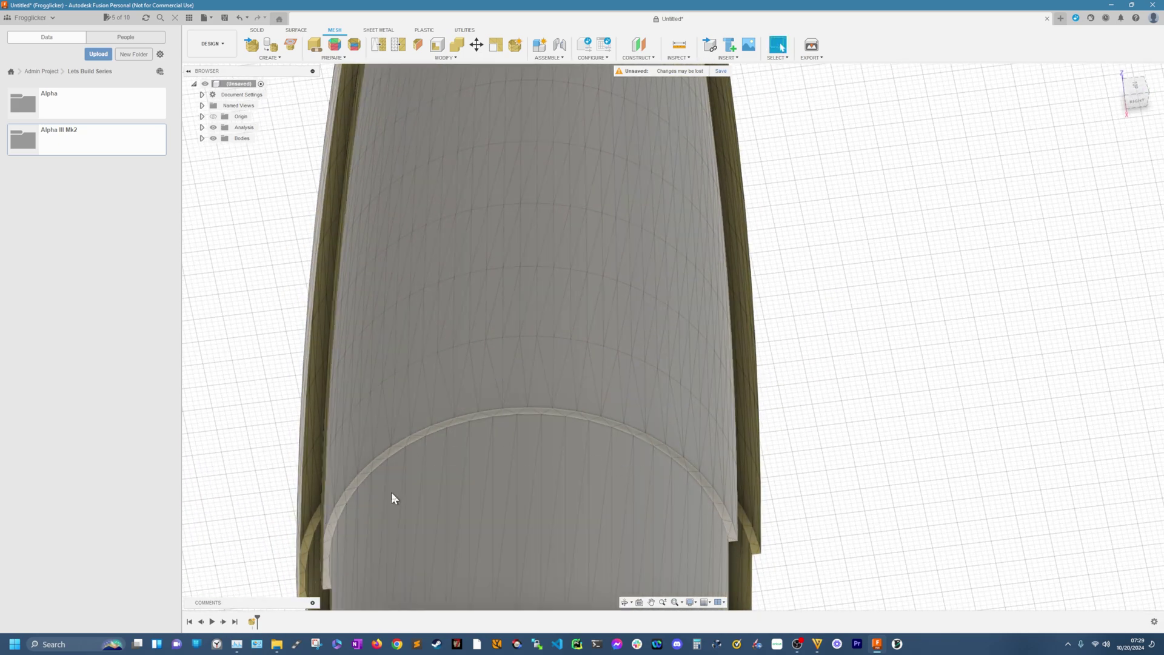
pyautogui.keyDown('shift'); pyautogui.moveTo(393, 499); pyautogui.dragTo(730, 408, button='middle'); pyautogui.keyUp('shift')
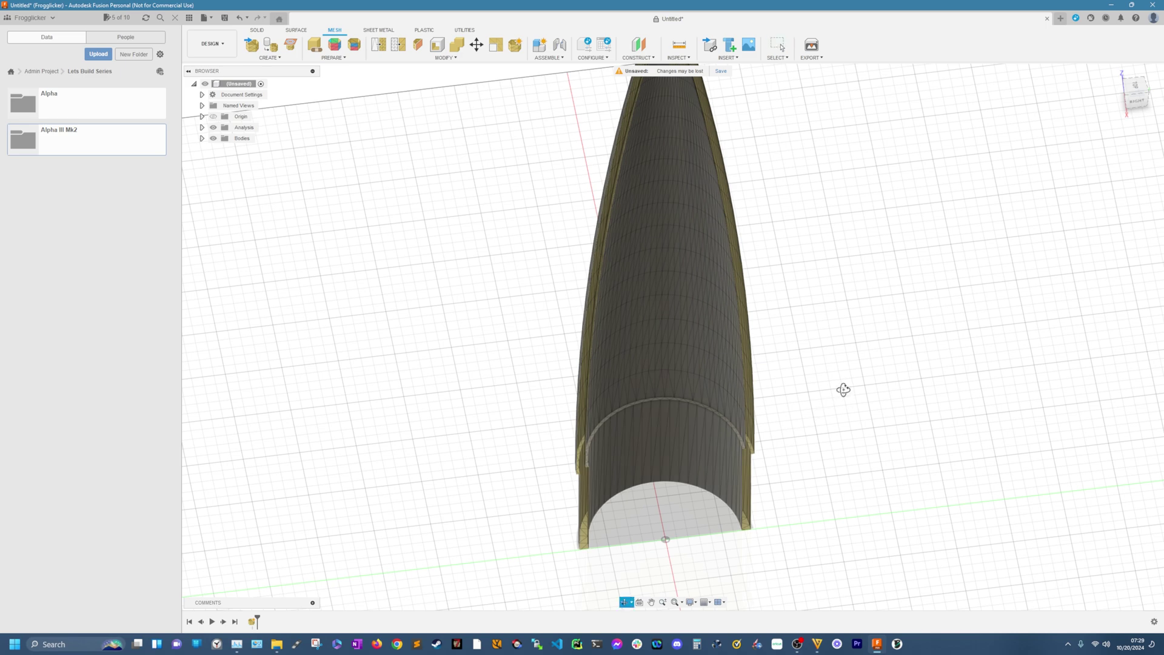
pyautogui.keyDown('shift'); pyautogui.moveTo(843, 389); pyautogui.dragTo(845, 367, button='middle'); pyautogui.keyUp('shift')
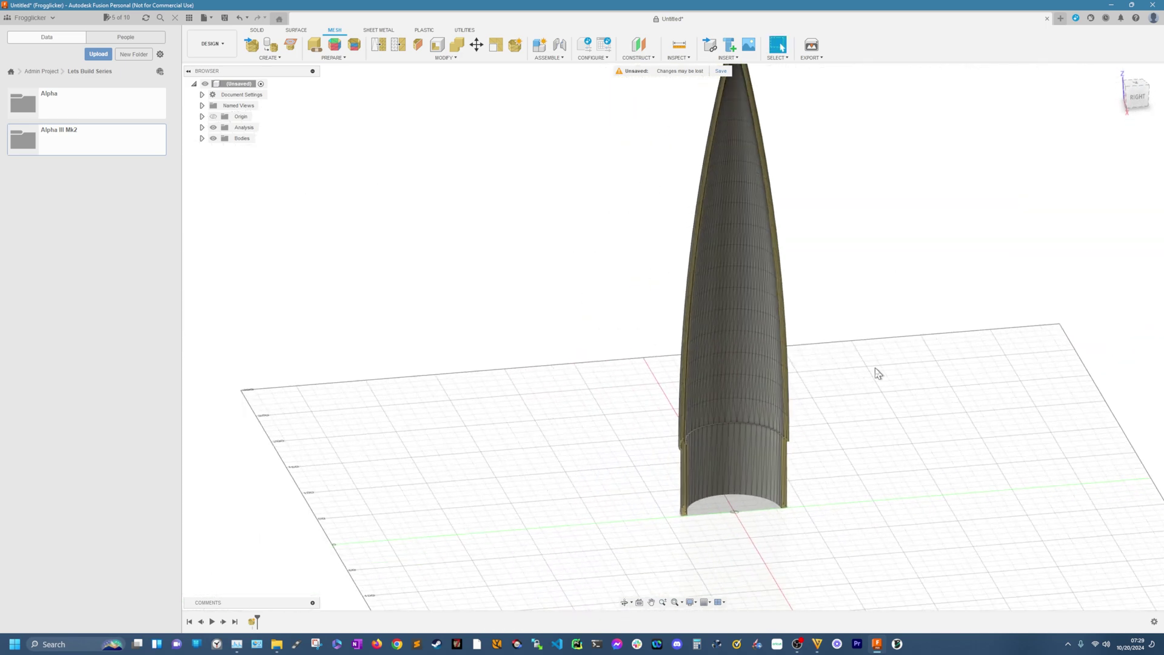
pyautogui.scroll(3, 865, 413)
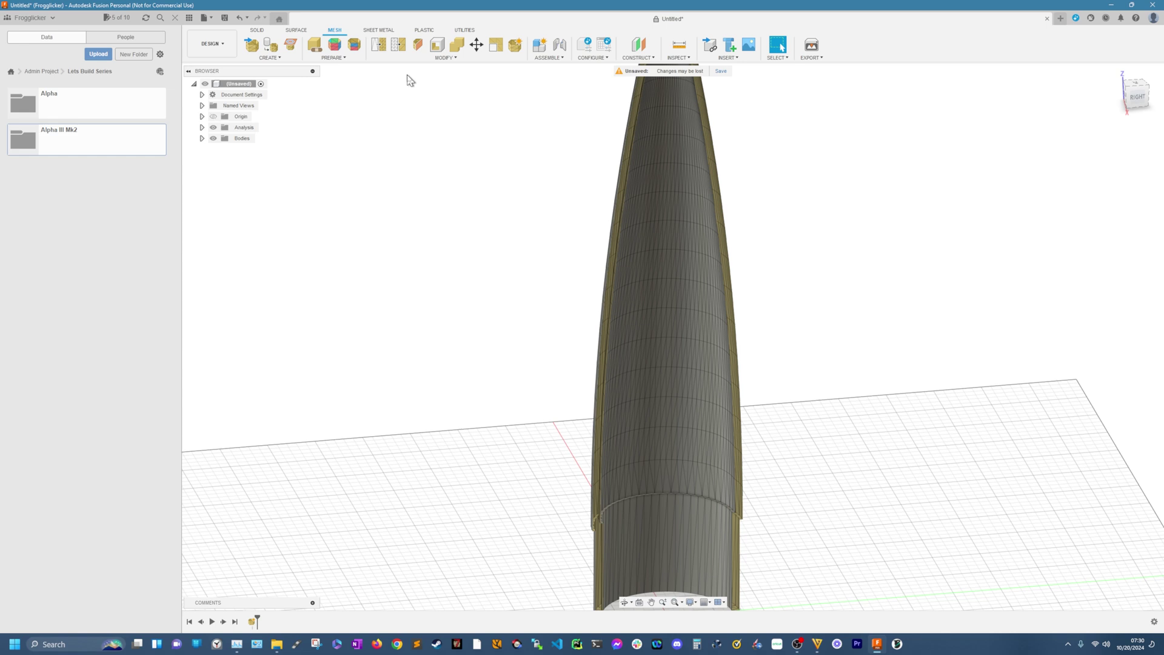
# Generate face groups on the nosecone mesh using the Accurate type
pyautogui.click(331, 58)
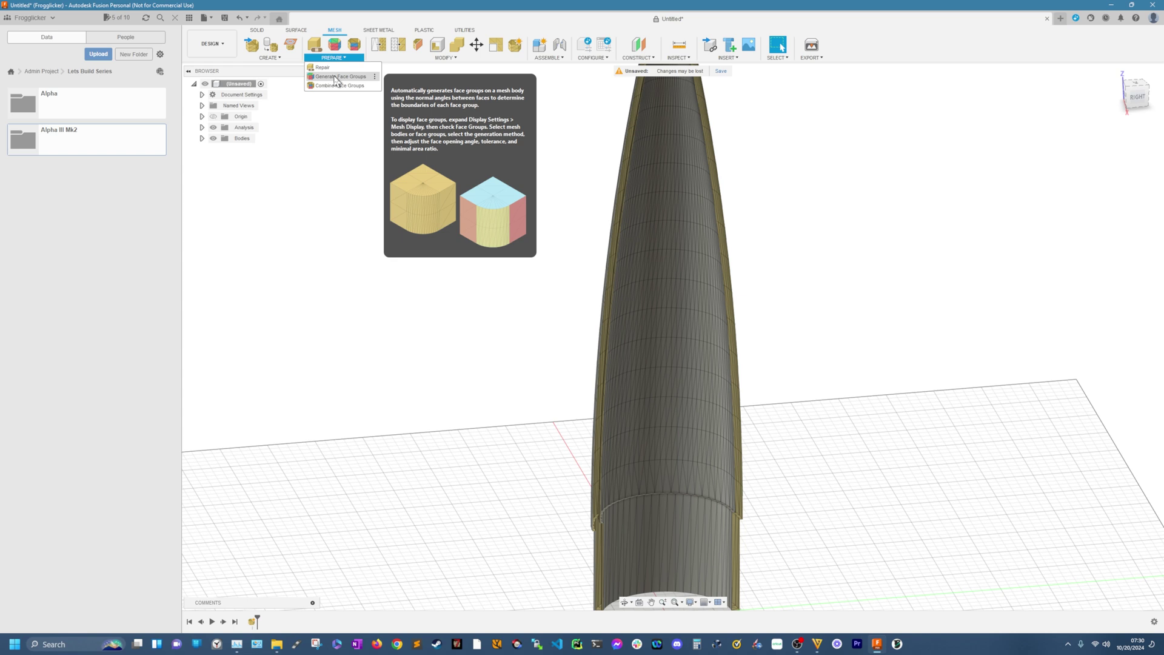
pyautogui.click(337, 77)
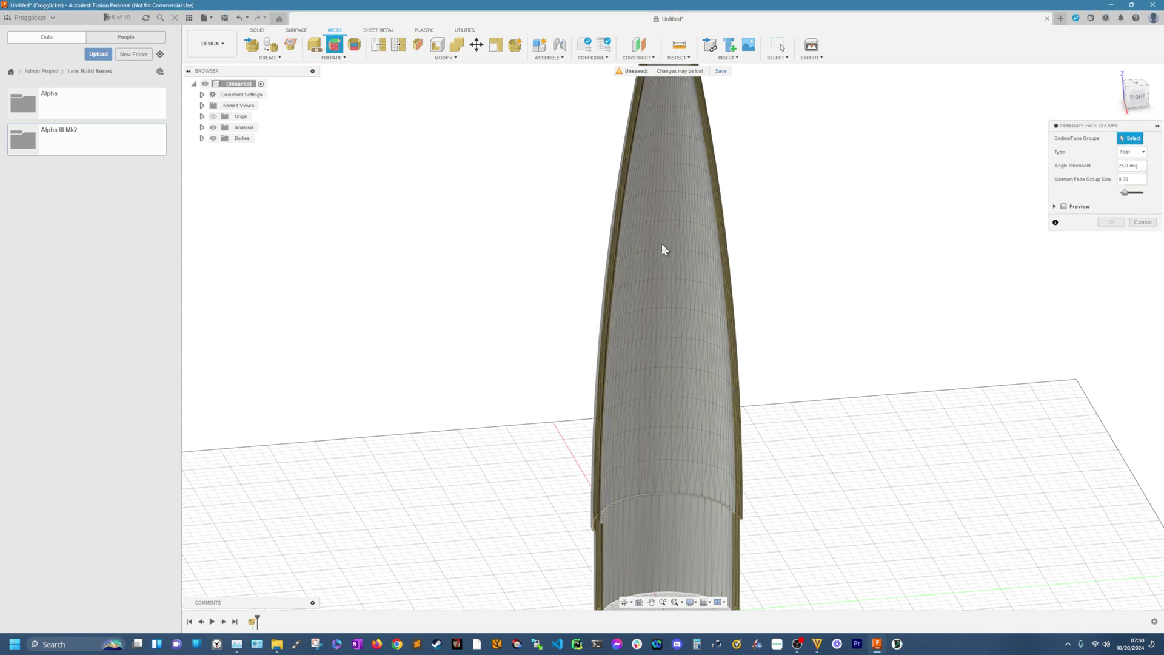
pyautogui.click(663, 249)
pyautogui.click(1136, 153)
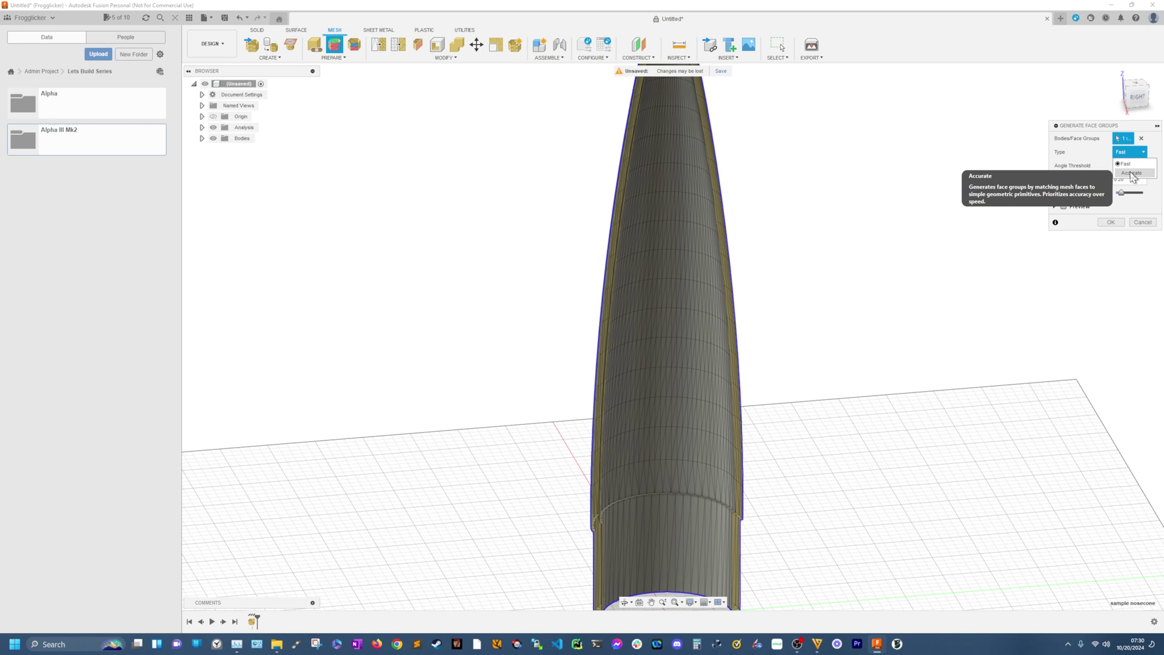
pyautogui.click(1132, 174)
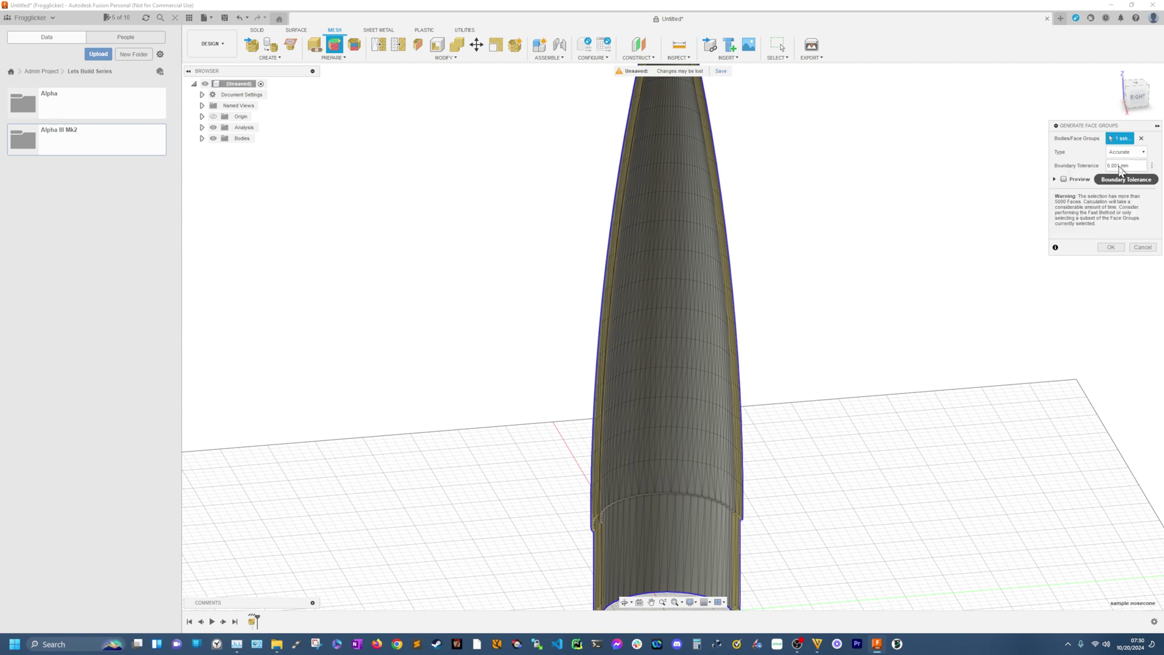
pyautogui.click(1111, 247)
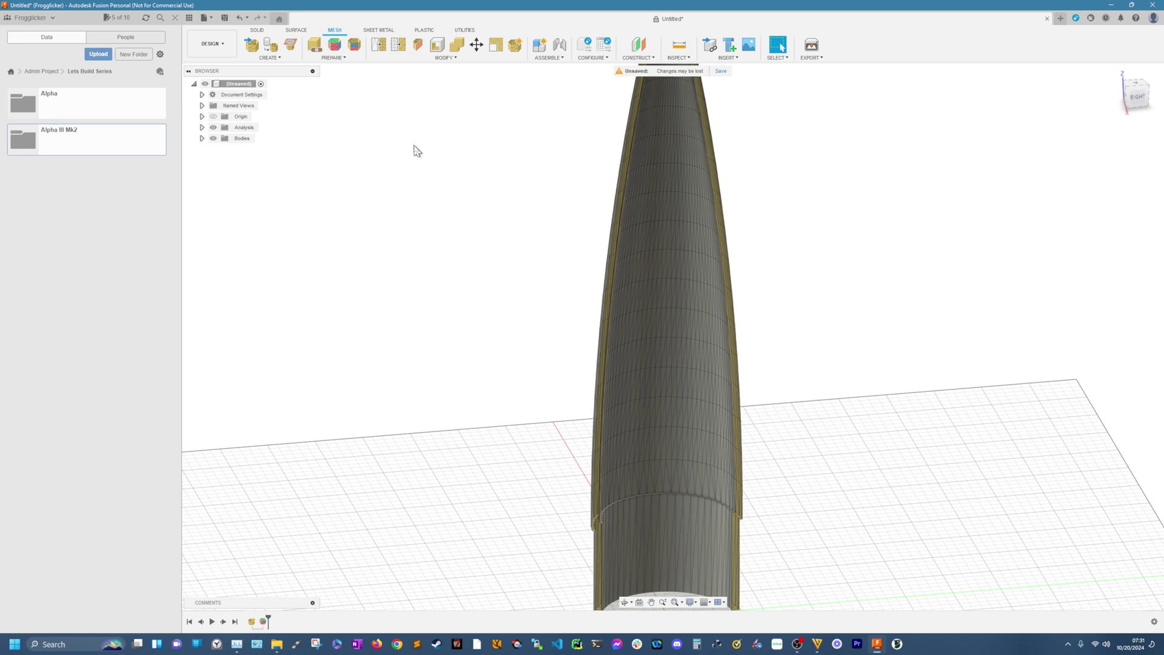
# Convert the nosecone mesh to a solid with the Parametric operation and Faceted method, and list the design's bodies
pyautogui.click(451, 58)
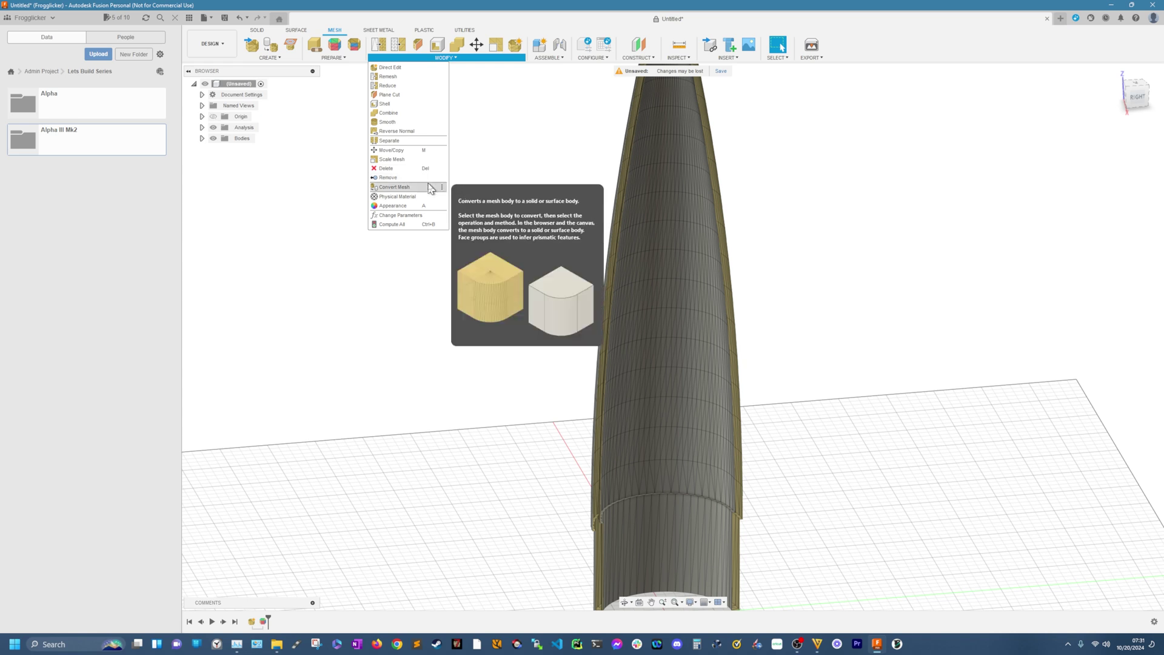
pyautogui.click(394, 187)
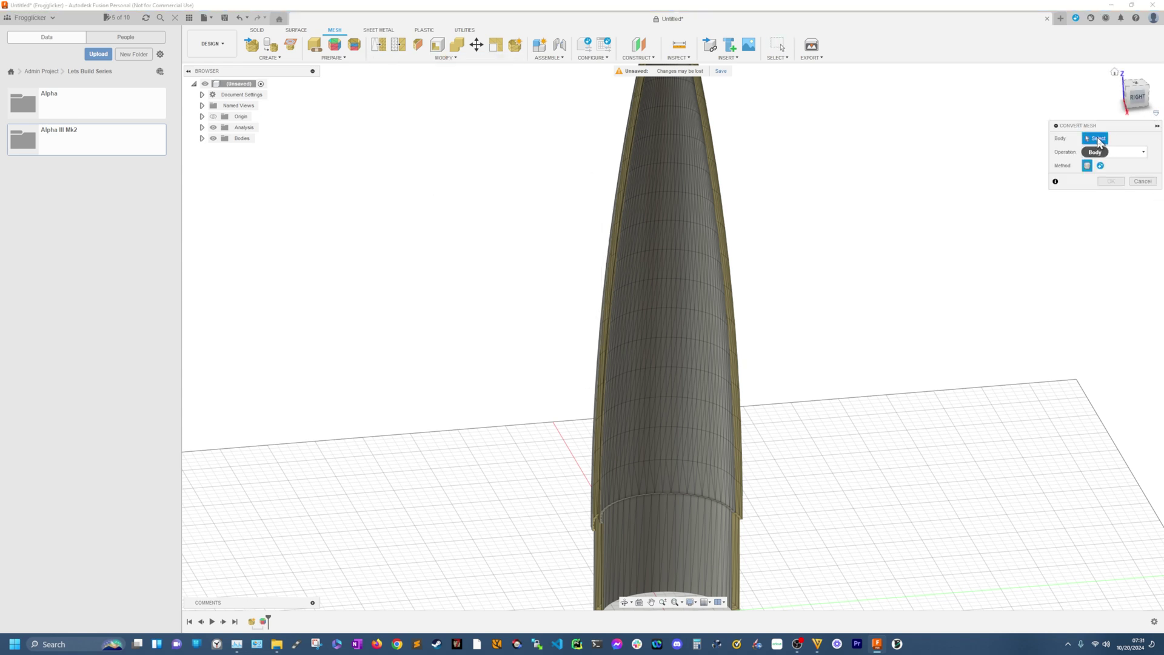
pyautogui.click(655, 253)
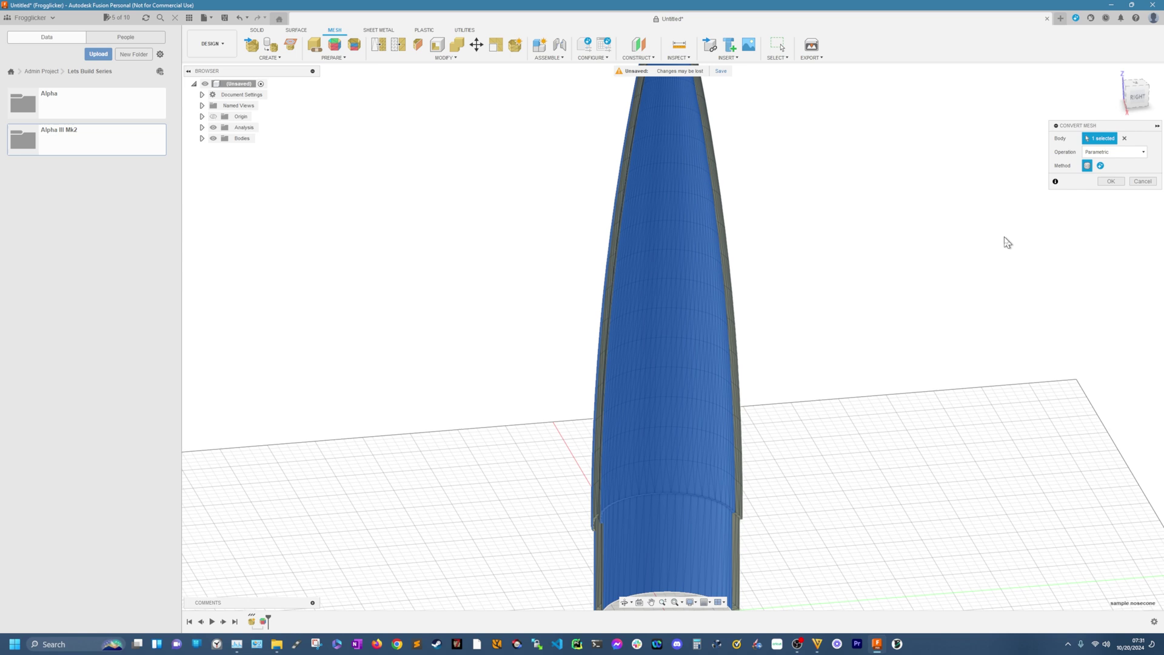
pyautogui.click(1101, 167)
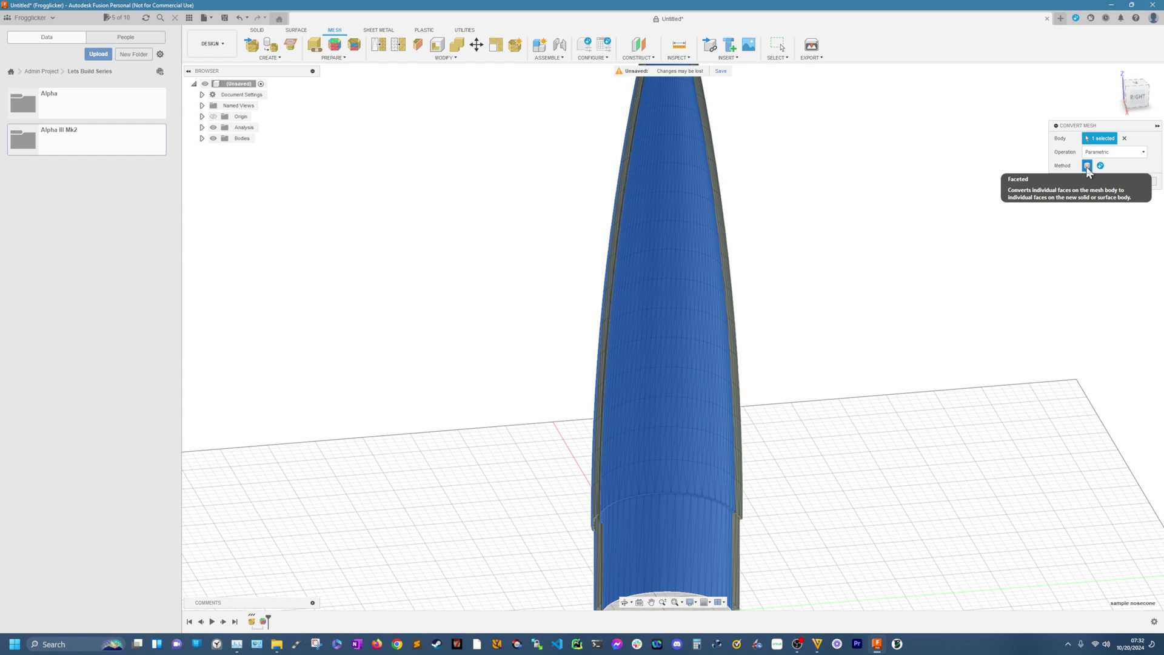
pyautogui.click(1110, 181)
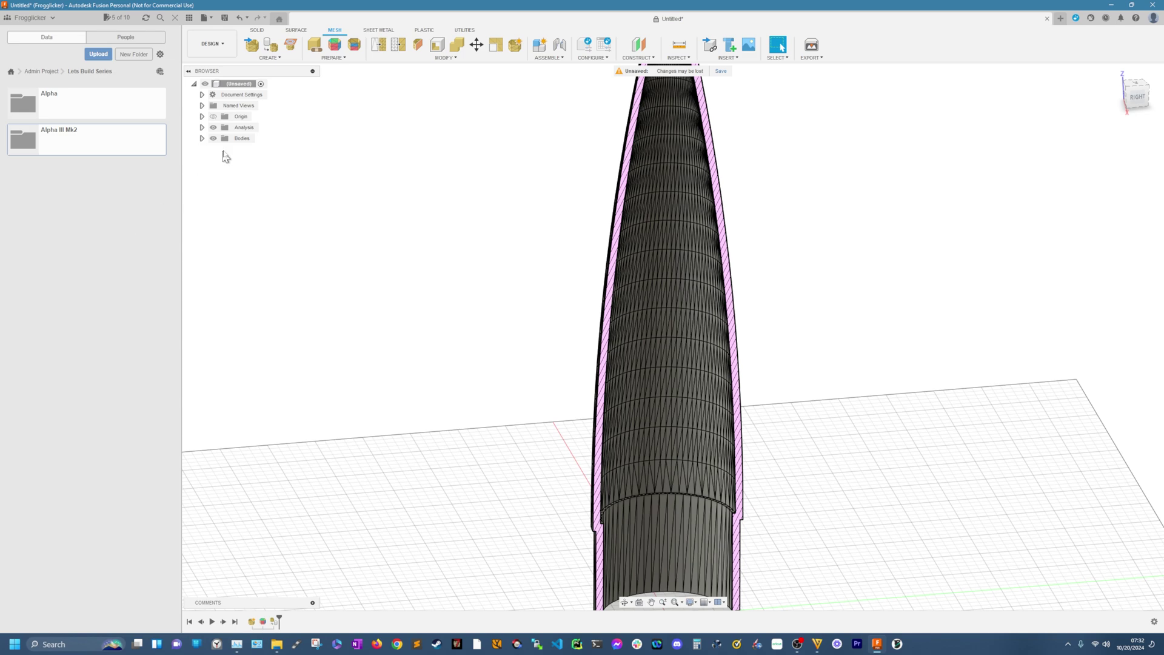
pyautogui.click(202, 139)
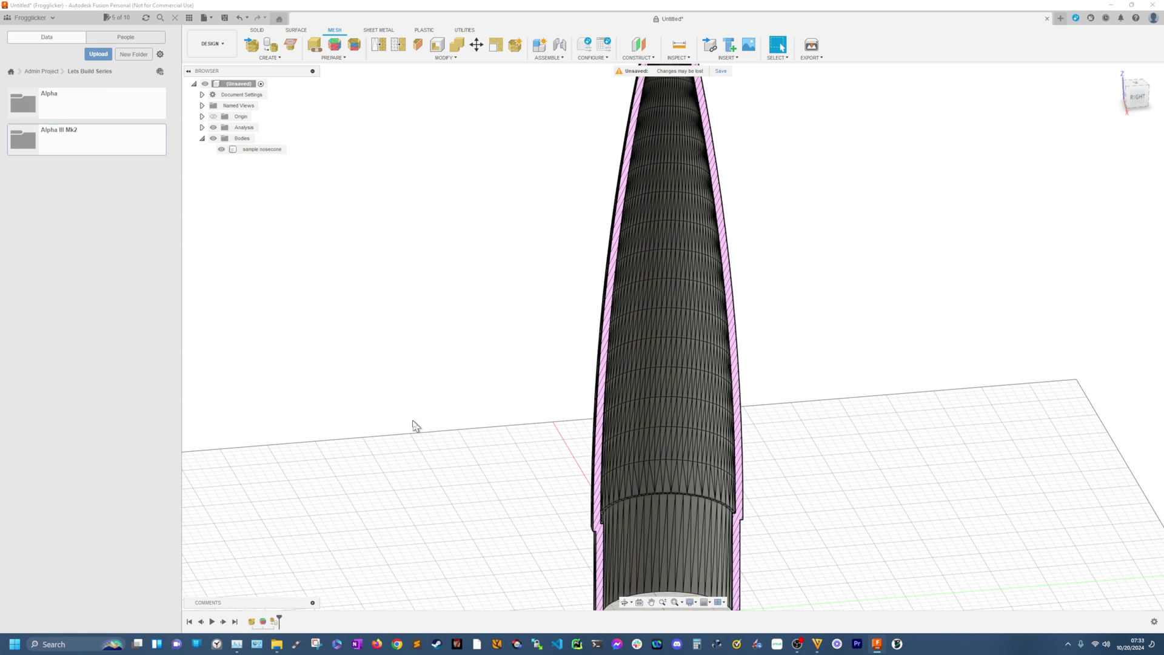
# Create a construction plane offset 200 mm from the XY plane, crossing the nosecone
pyautogui.keyDown('shift'); pyautogui.moveTo(416, 421); pyautogui.dragTo(606, 252, button='middle'); pyautogui.keyUp('shift')
pyautogui.keyDown('shift'); pyautogui.moveTo(376, 393); pyautogui.dragTo(396, 403, button='middle'); pyautogui.keyUp('shift')
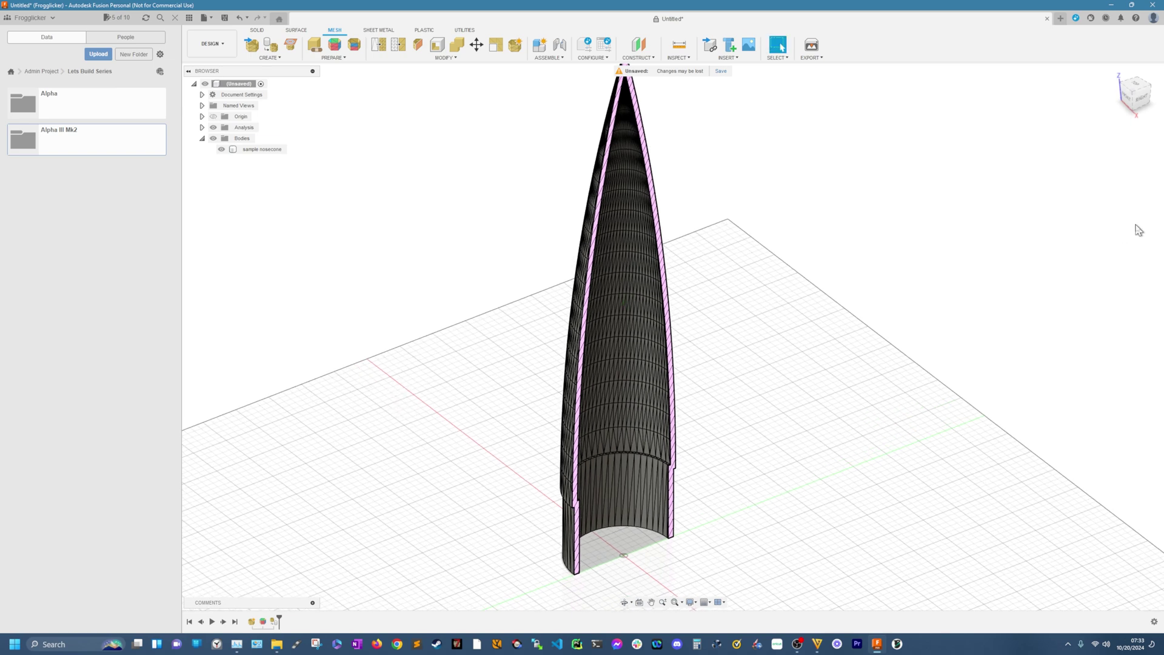
pyautogui.click(641, 58)
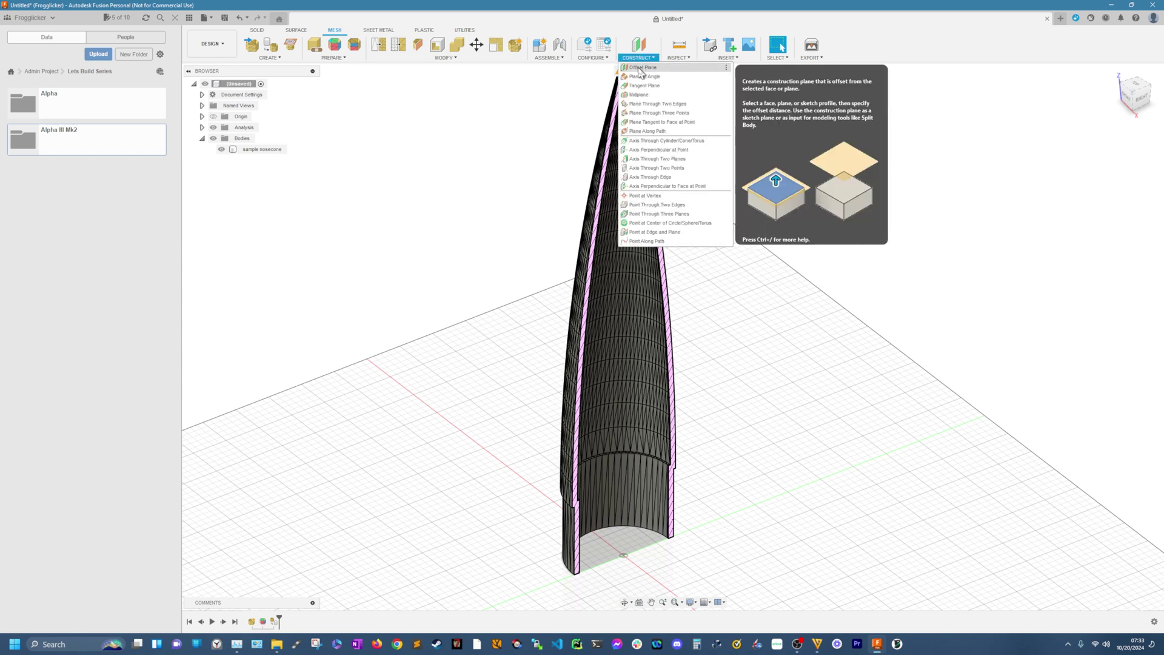
pyautogui.click(641, 69)
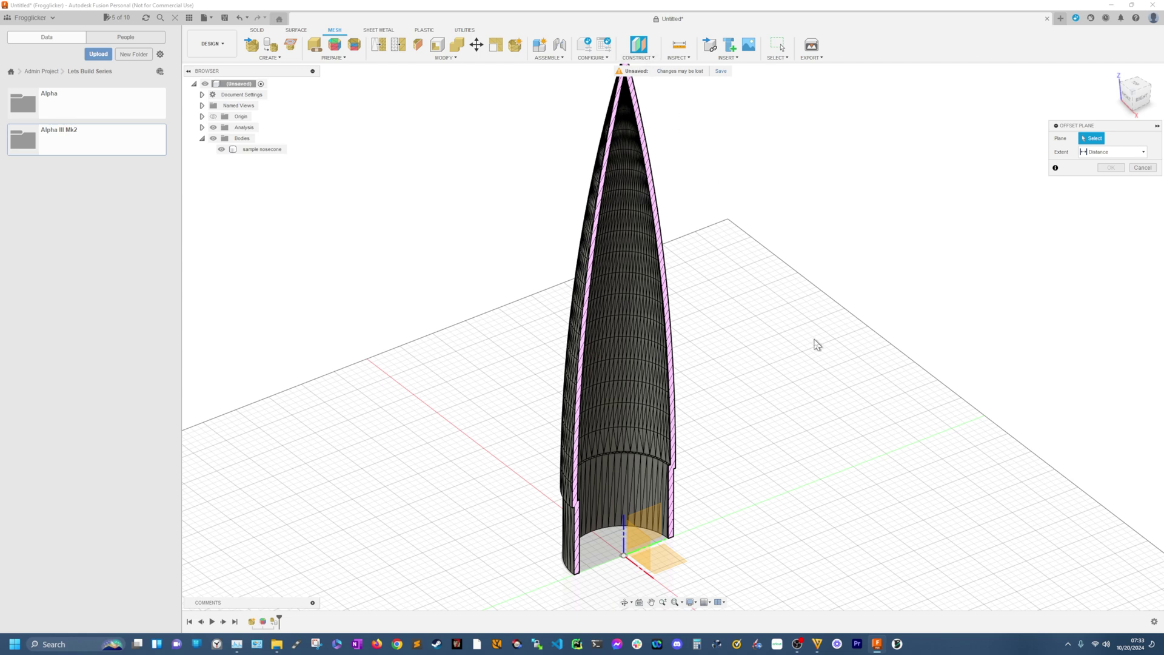
pyautogui.click(661, 561)
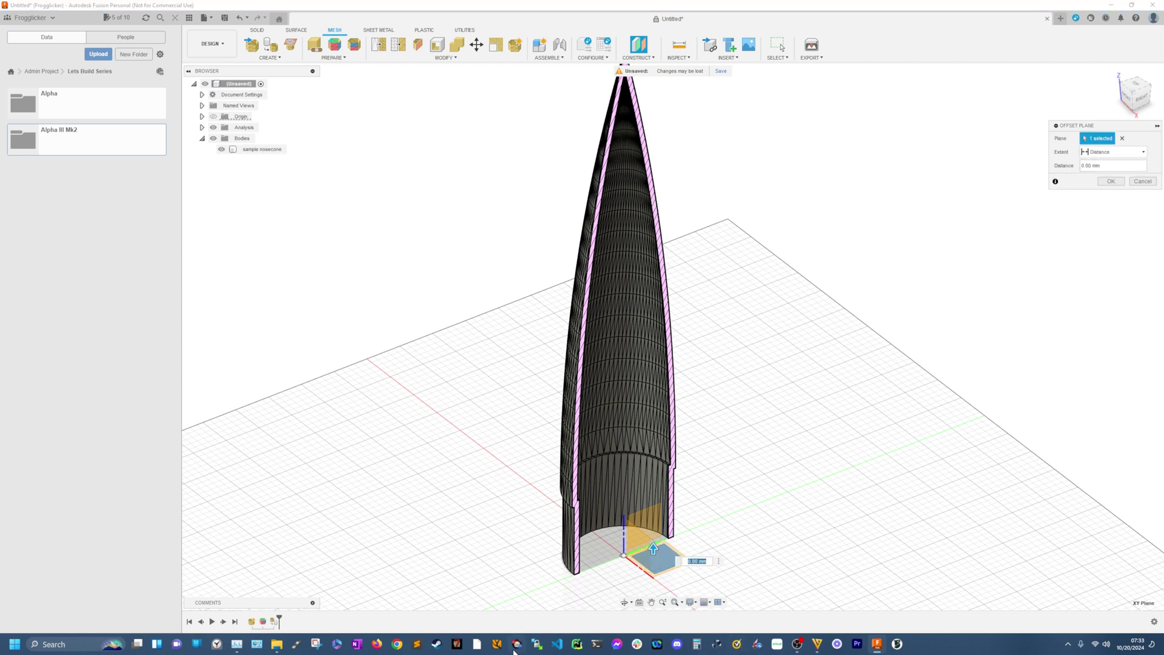
pyautogui.write('150')
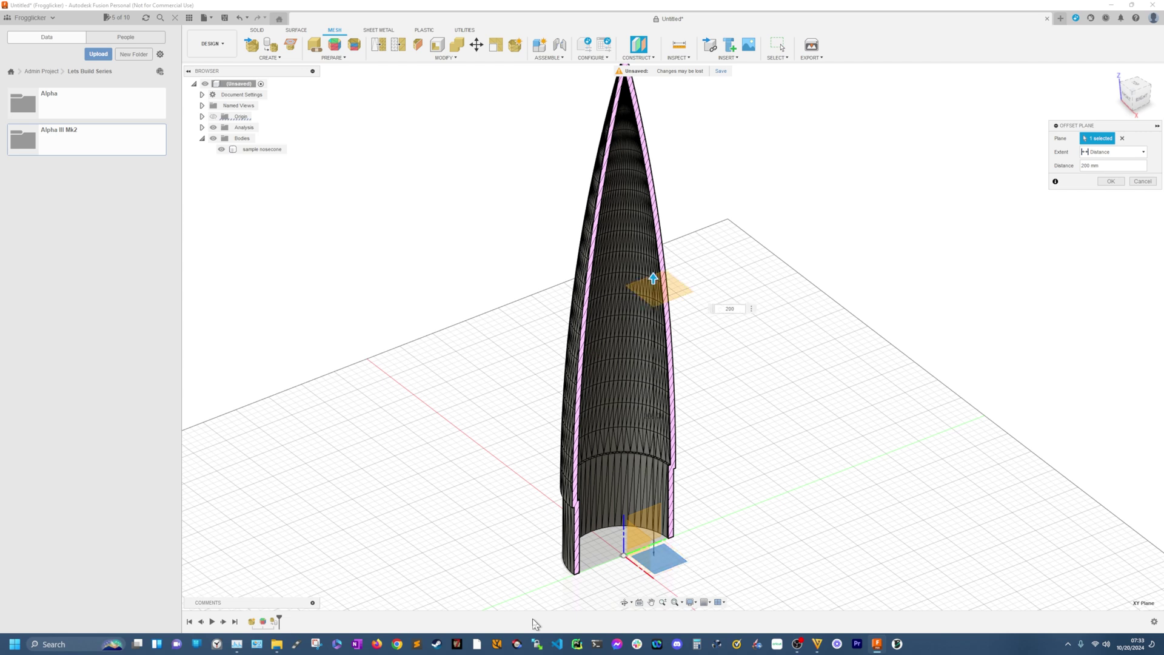
pyautogui.press('Return')
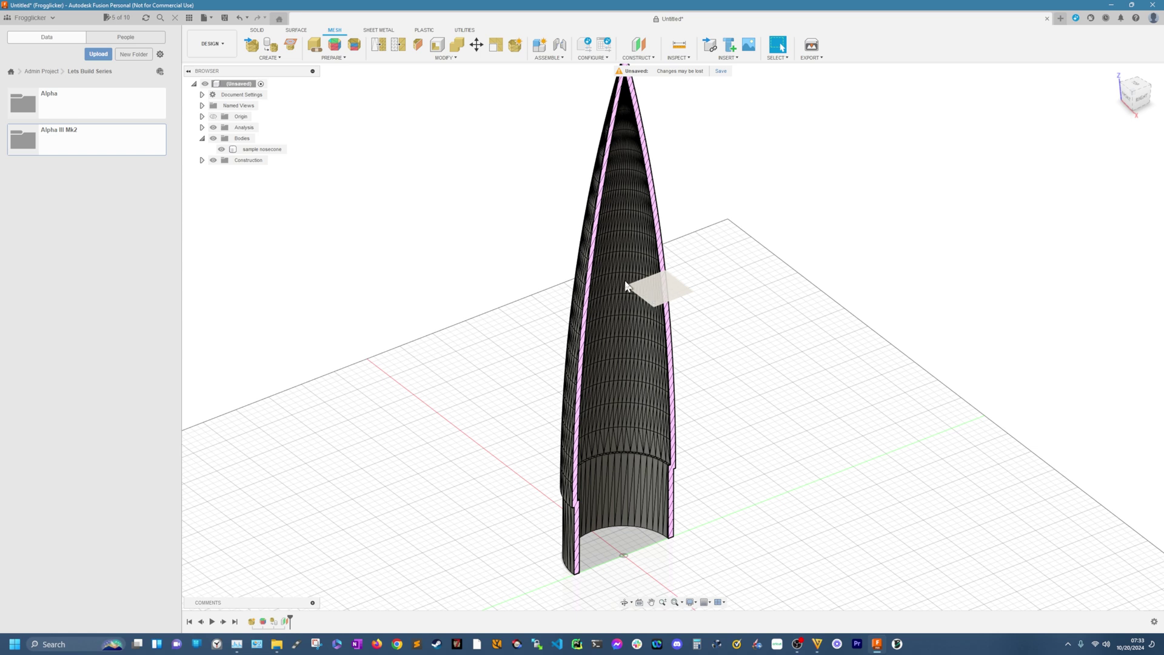
# Split the nosecone body in two using the offset construction plane as the splitting tool
pyautogui.click(650, 286)
pyautogui.click(258, 30)
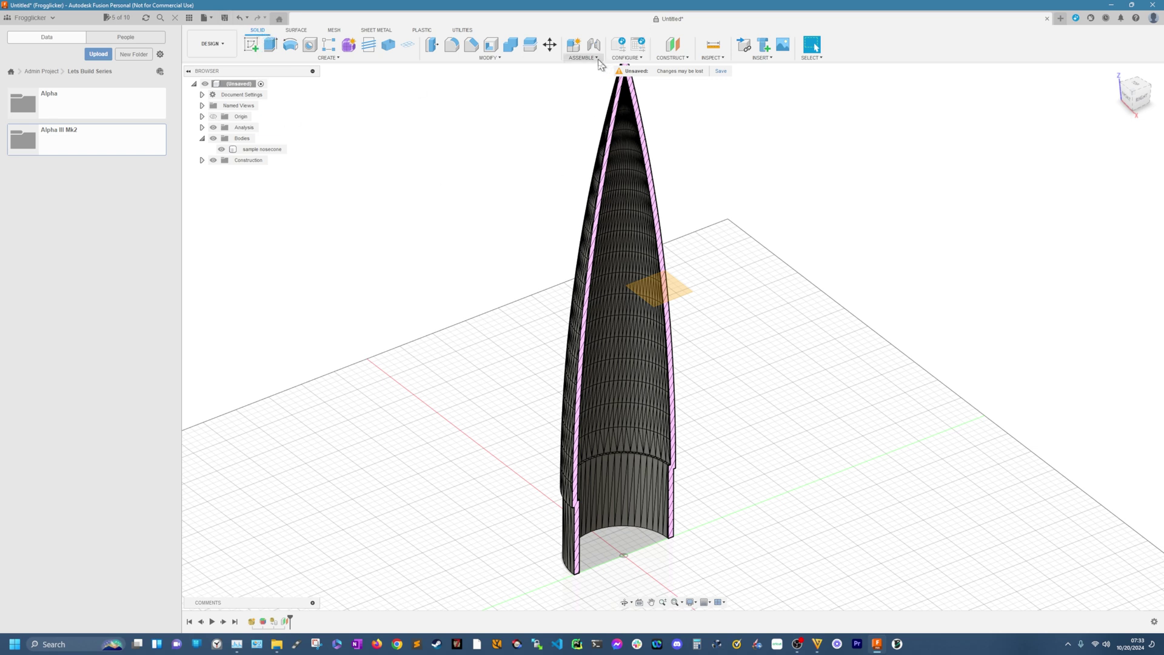
pyautogui.click(527, 49)
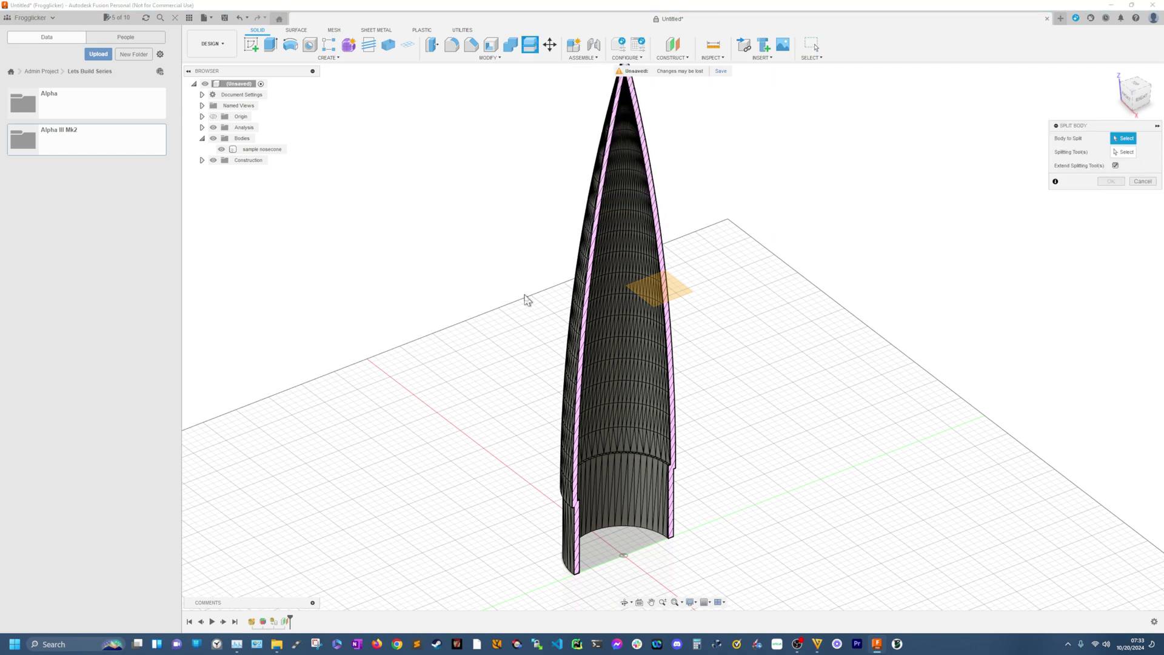
pyautogui.click(616, 262)
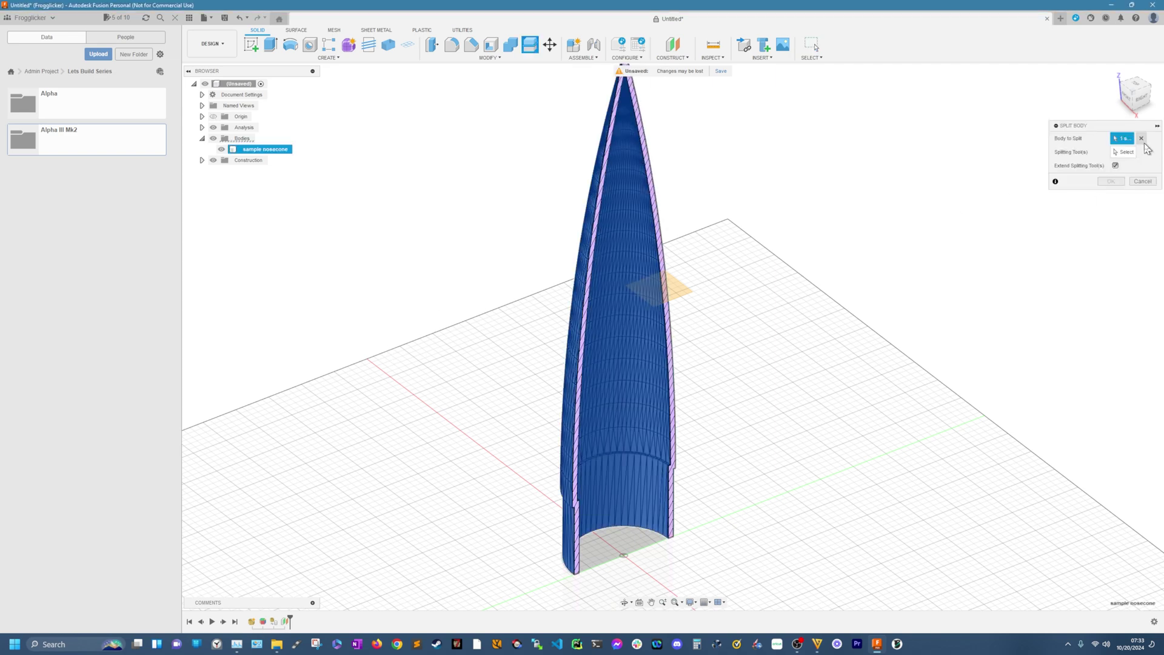
pyautogui.click(1130, 154)
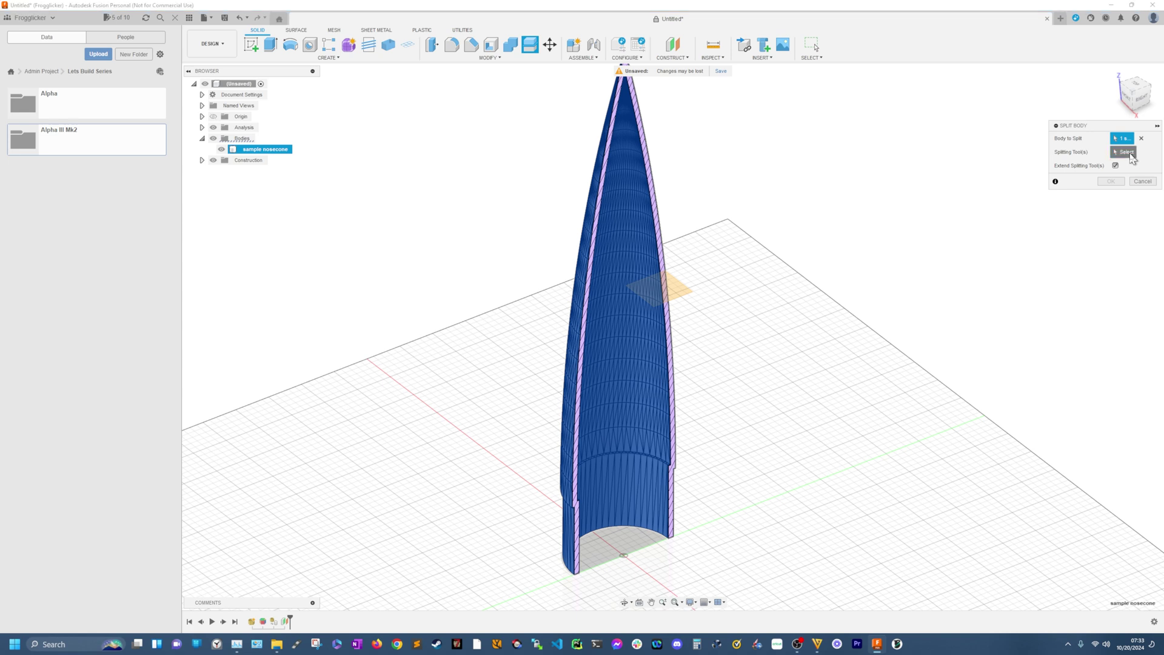
pyautogui.click(678, 293)
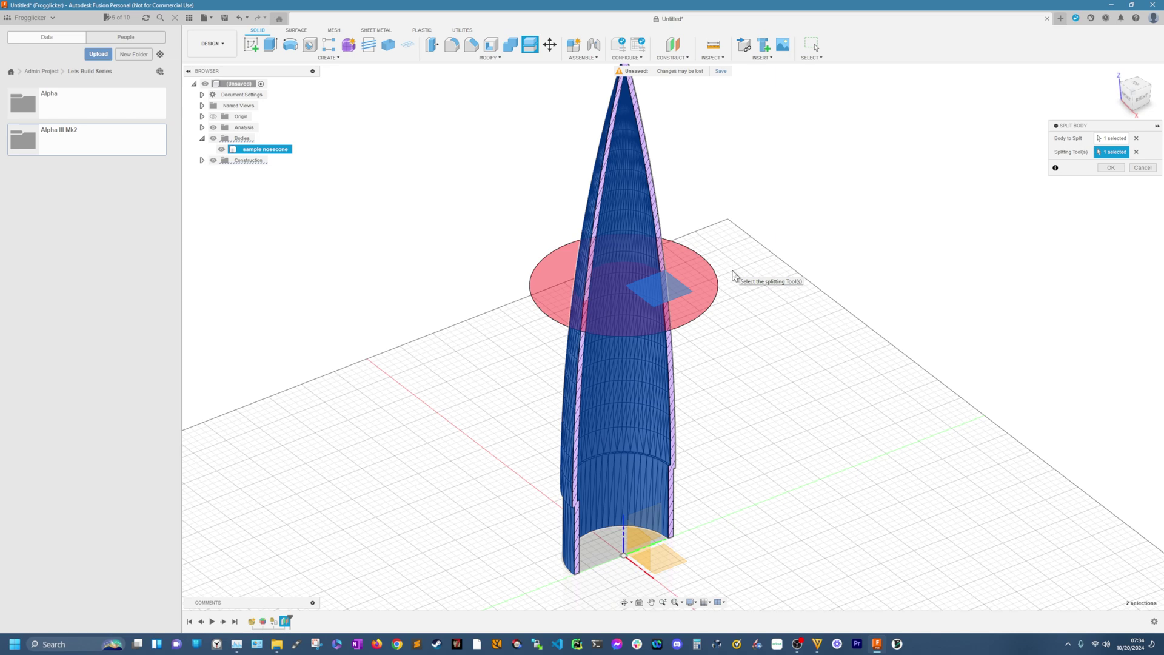
pyautogui.moveTo(780, 374)
pyautogui.keyDown('shift'); pyautogui.mouseDown(button='middle')
pyautogui.moveTo(773, 329)
pyautogui.moveTo(770, 372)
pyautogui.moveTo(764, 358)
pyautogui.mouseUp(button='middle'); pyautogui.keyUp('shift')
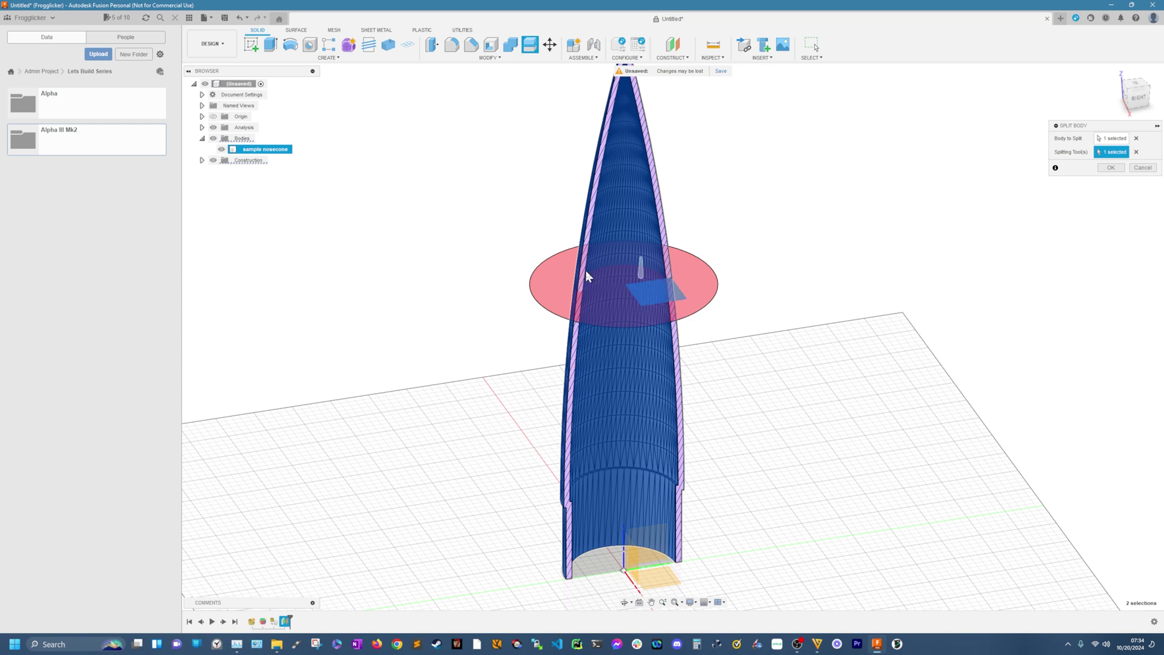
pyautogui.click(1113, 169)
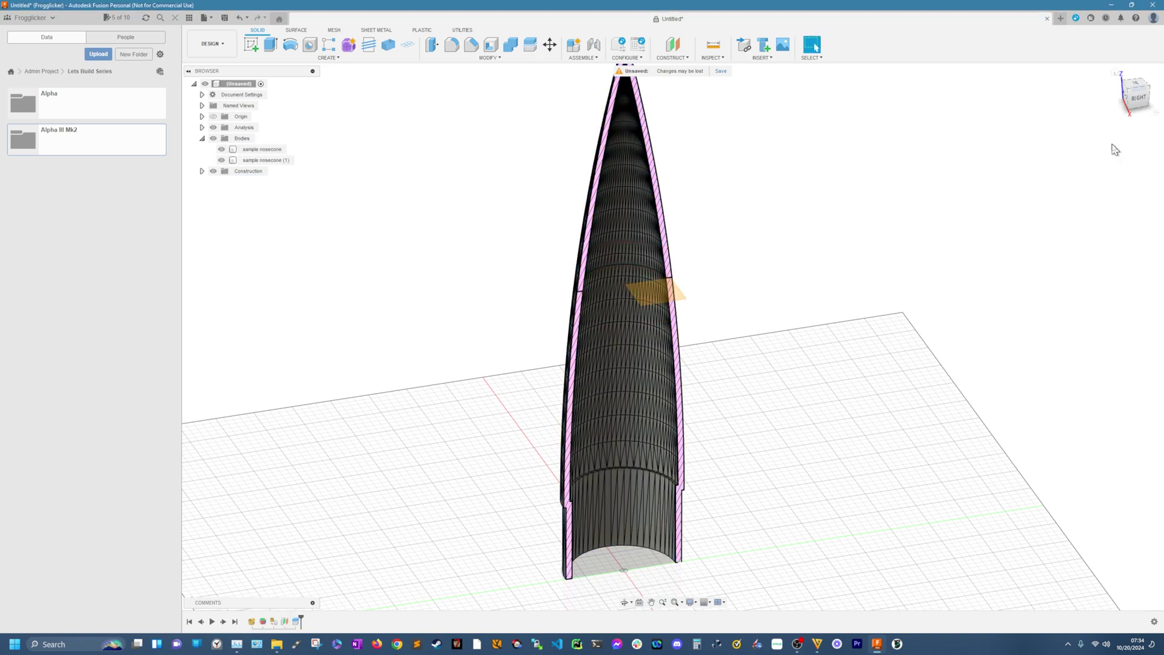
# Hide the construction plane and examine the split line in the sectioned wall up close
pyautogui.scroll(5, 595, 275)
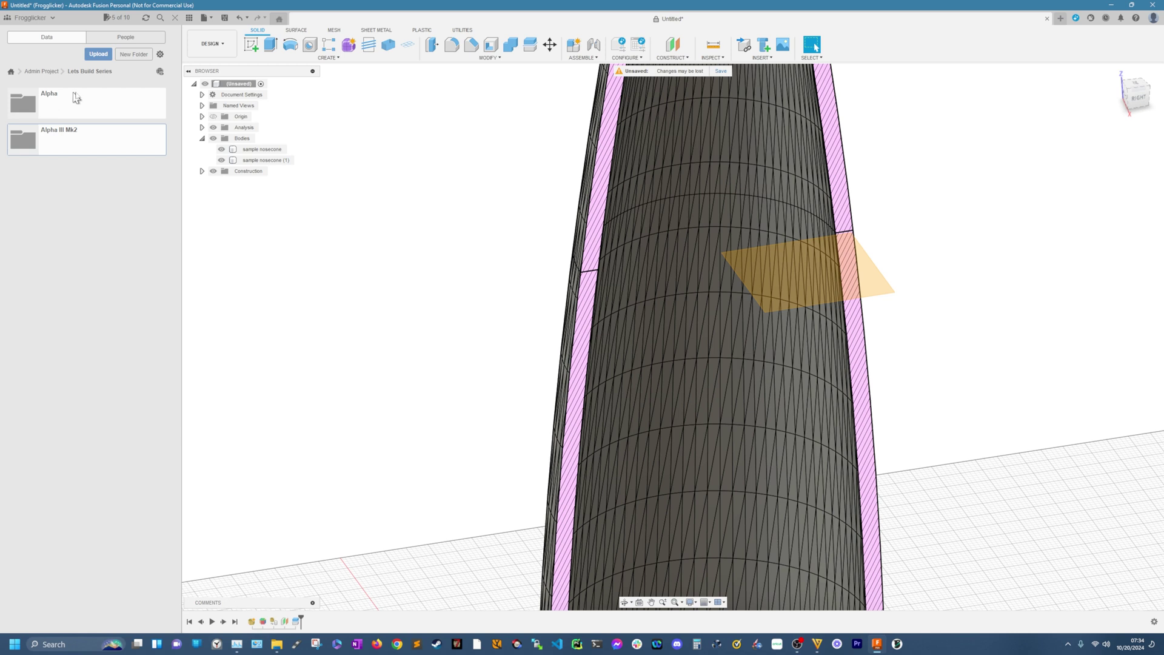
pyautogui.click(213, 171)
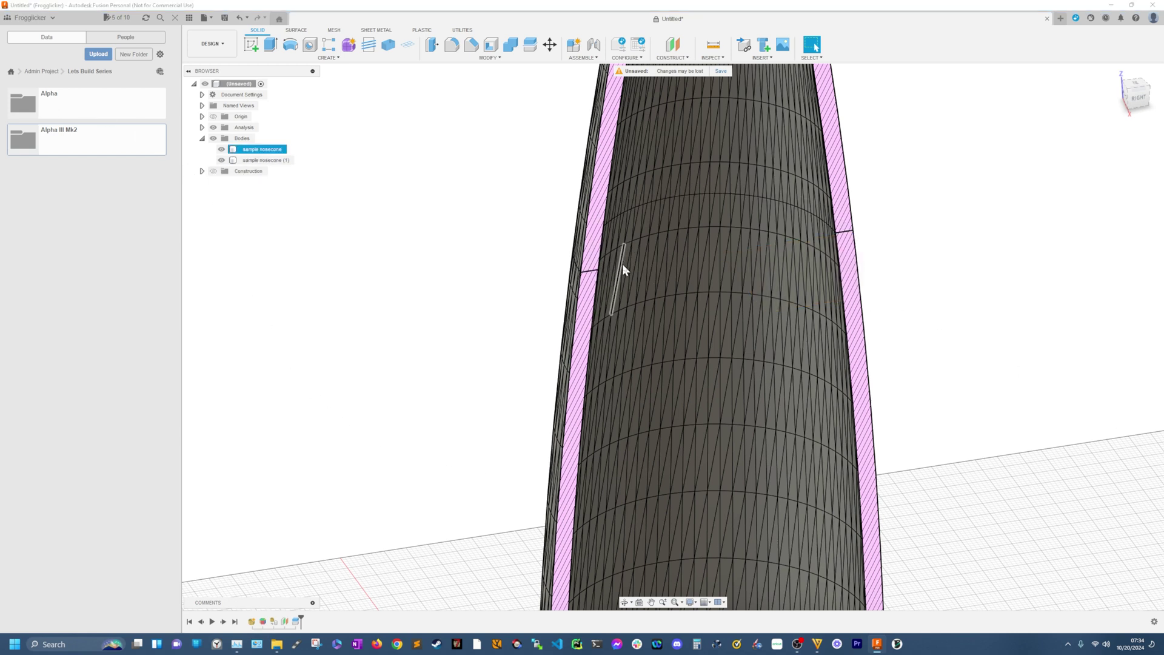
pyautogui.click(918, 252)
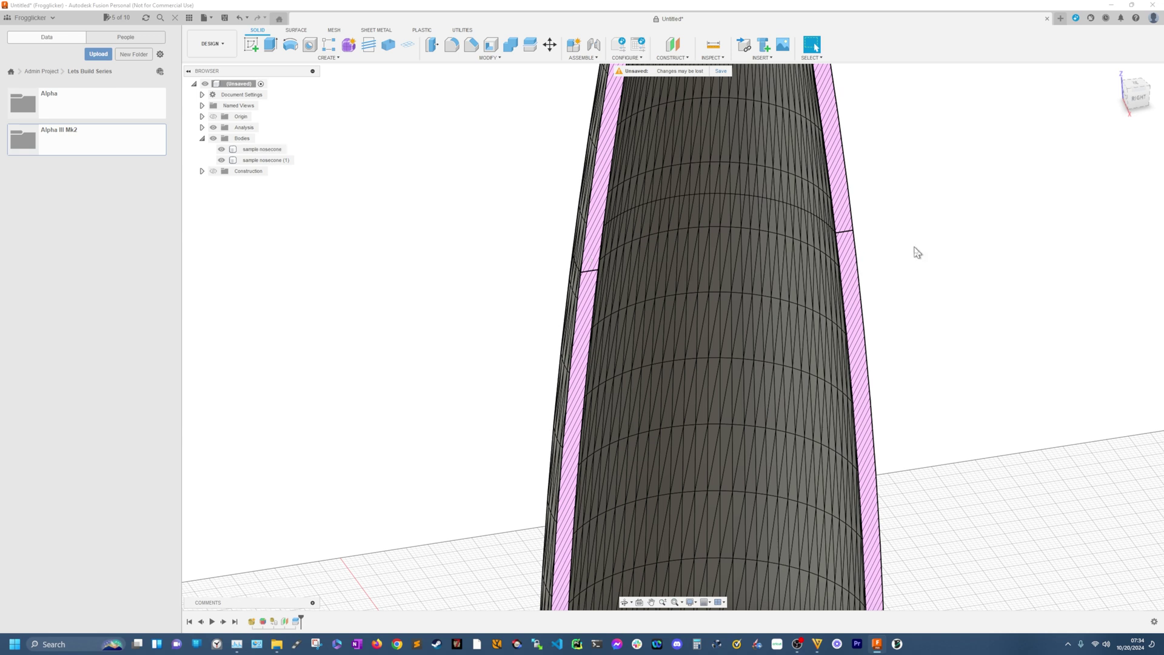
pyautogui.click(844, 232)
pyautogui.click(846, 233)
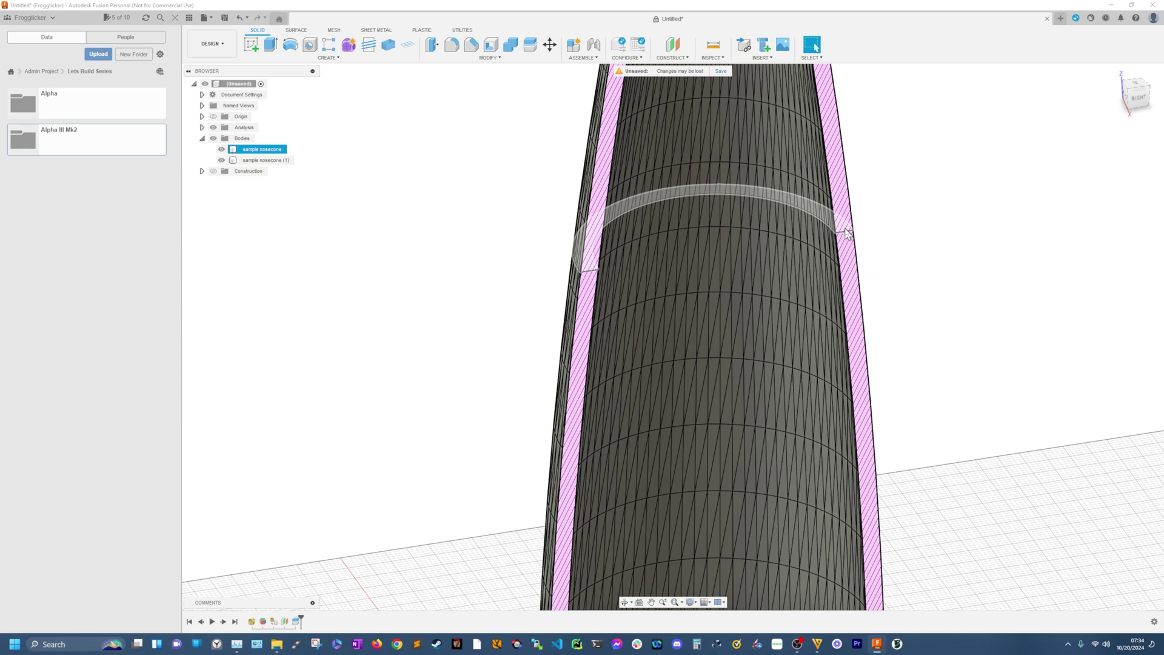
pyautogui.click(847, 233)
pyautogui.click(847, 233)
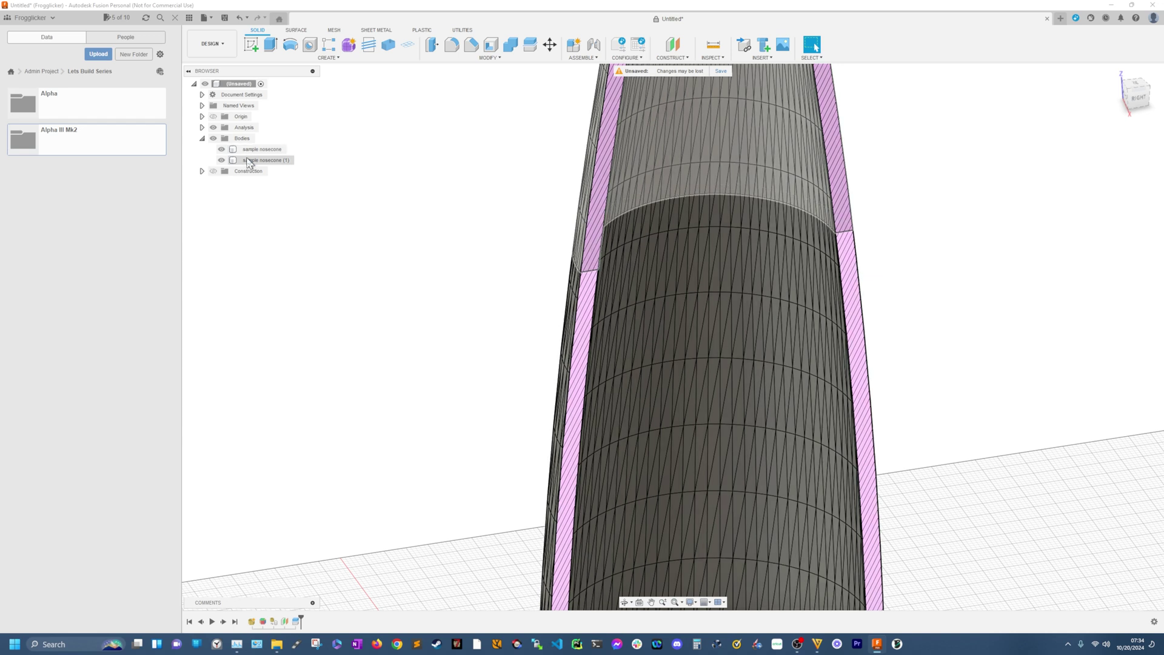
# Rename the nosecone's upper split body as tip and the lower one as base
pyautogui.rightClick(249, 163)
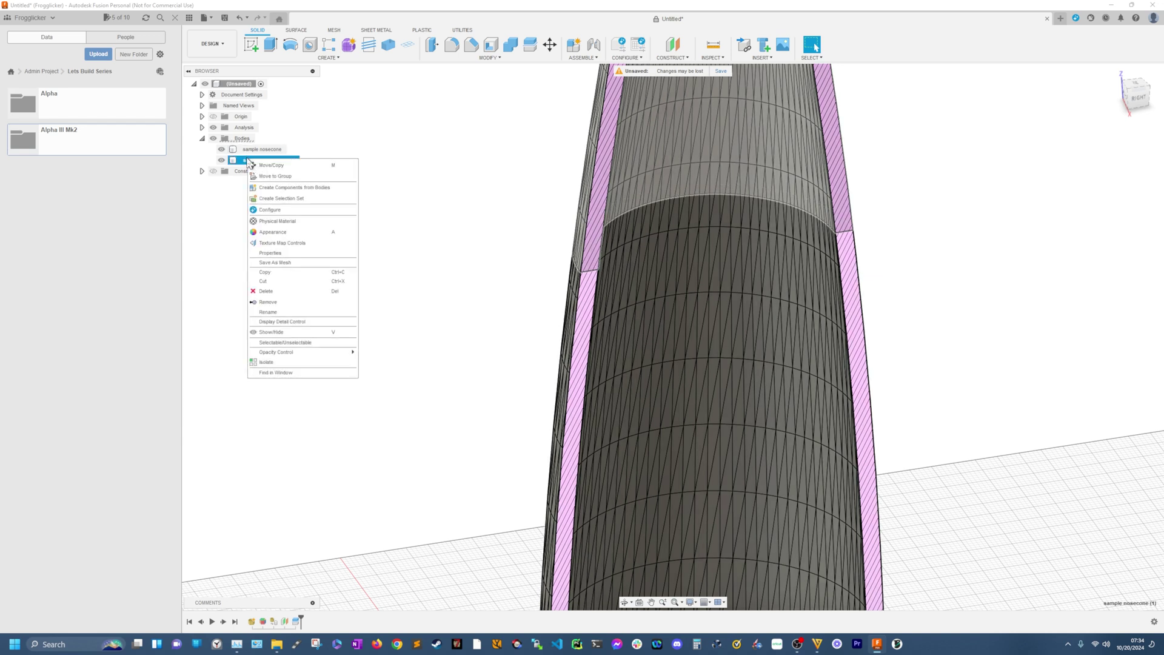
pyautogui.click(290, 313)
pyautogui.write('tip')
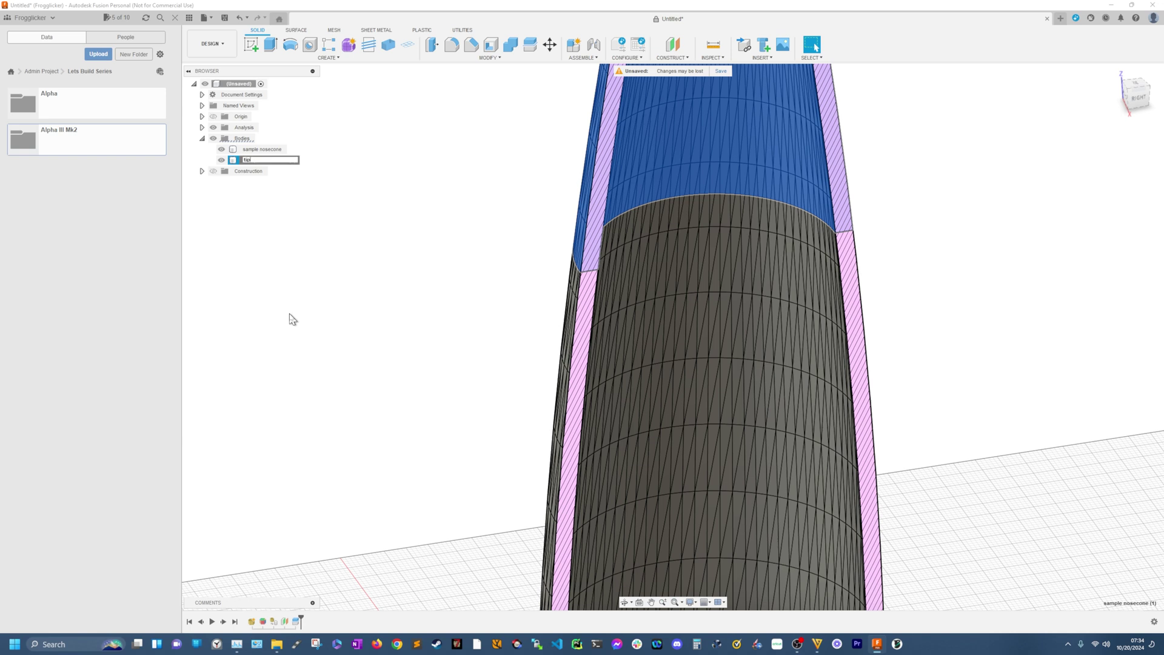
pyautogui.press('Return')
pyautogui.rightClick(270, 154)
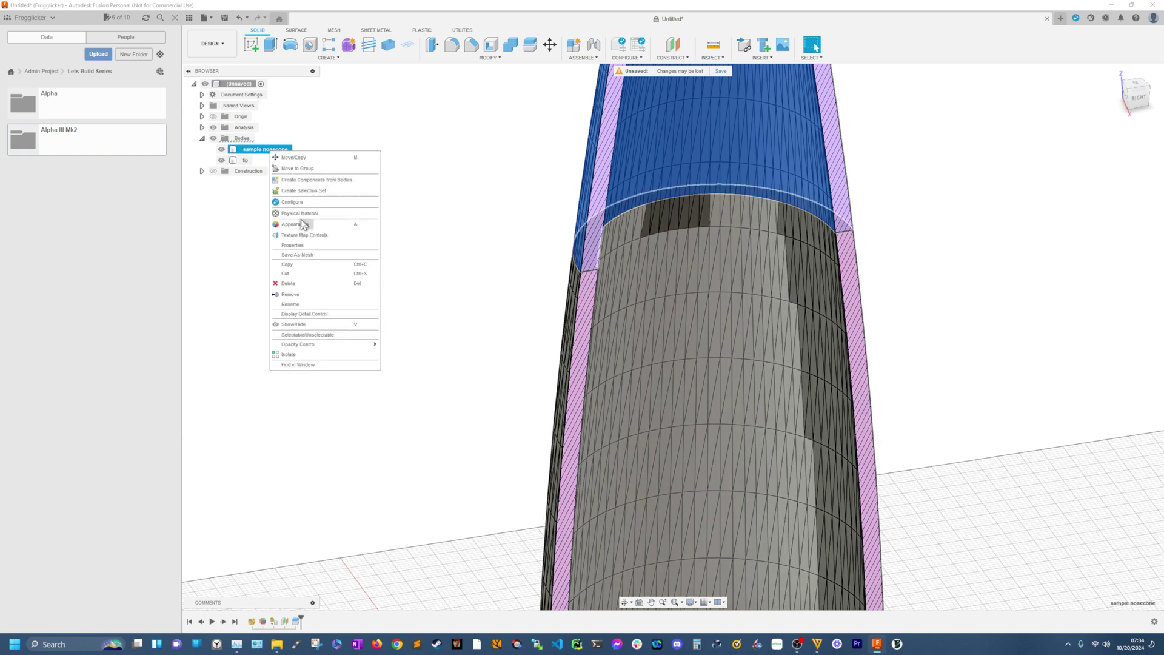
pyautogui.click(316, 304)
pyautogui.write('bas')
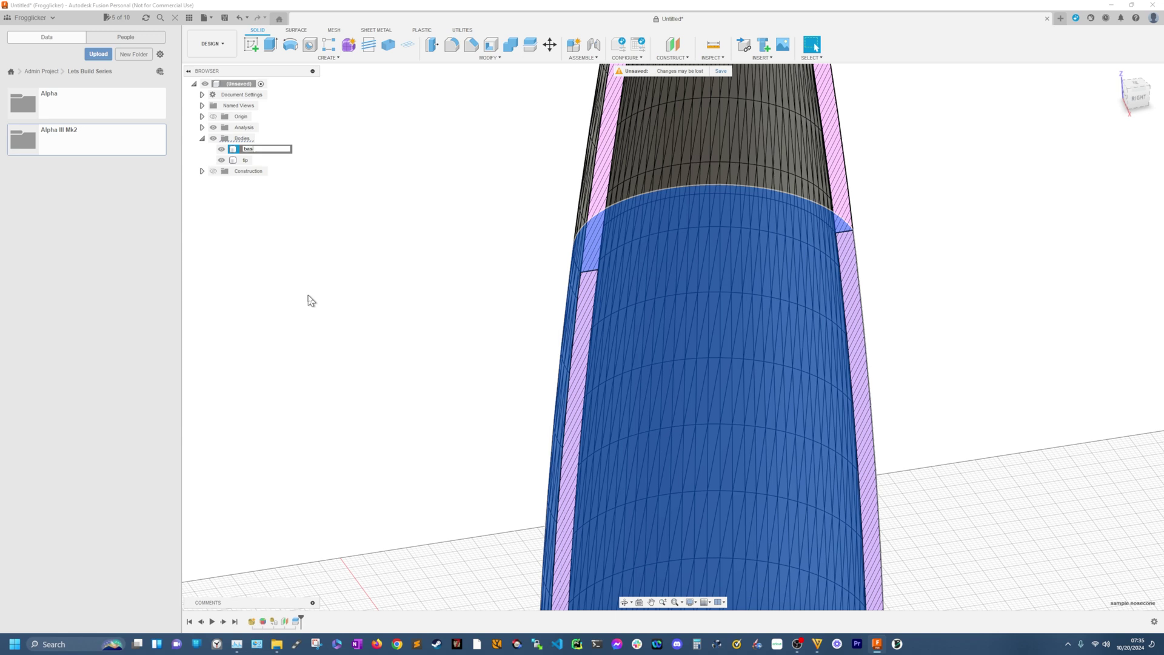
pyautogui.write('e')
pyautogui.press('Return')
# Toggle the visibility of the base and tip bodies to examine each piece on its own and together
pyautogui.click(221, 150)
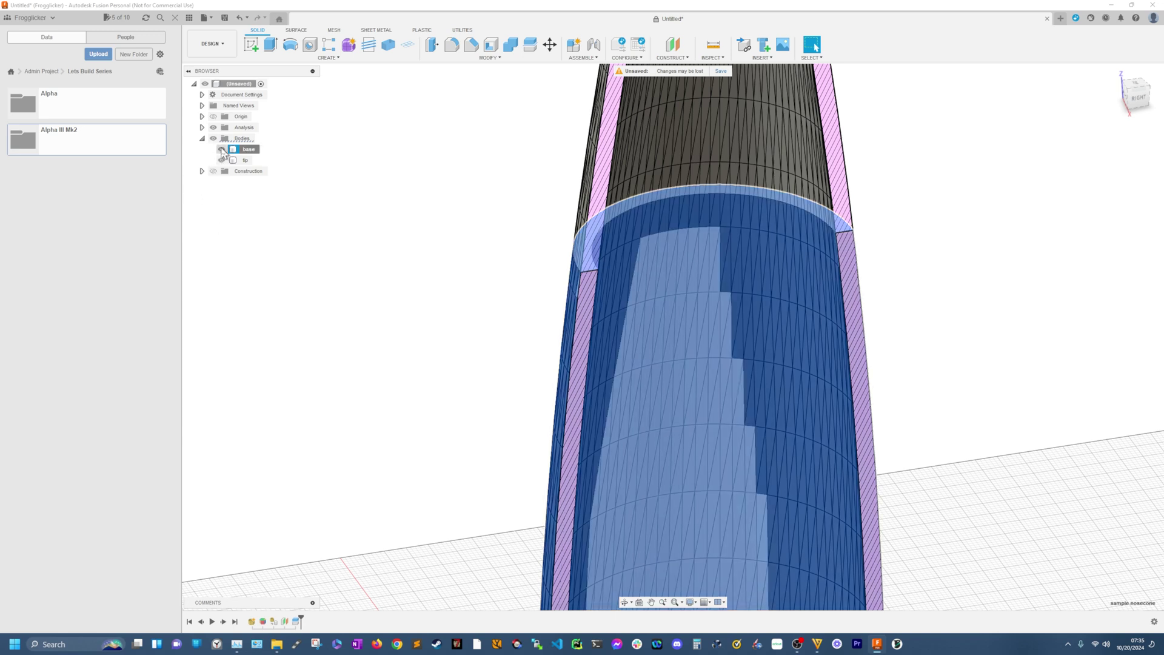
pyautogui.click(222, 151)
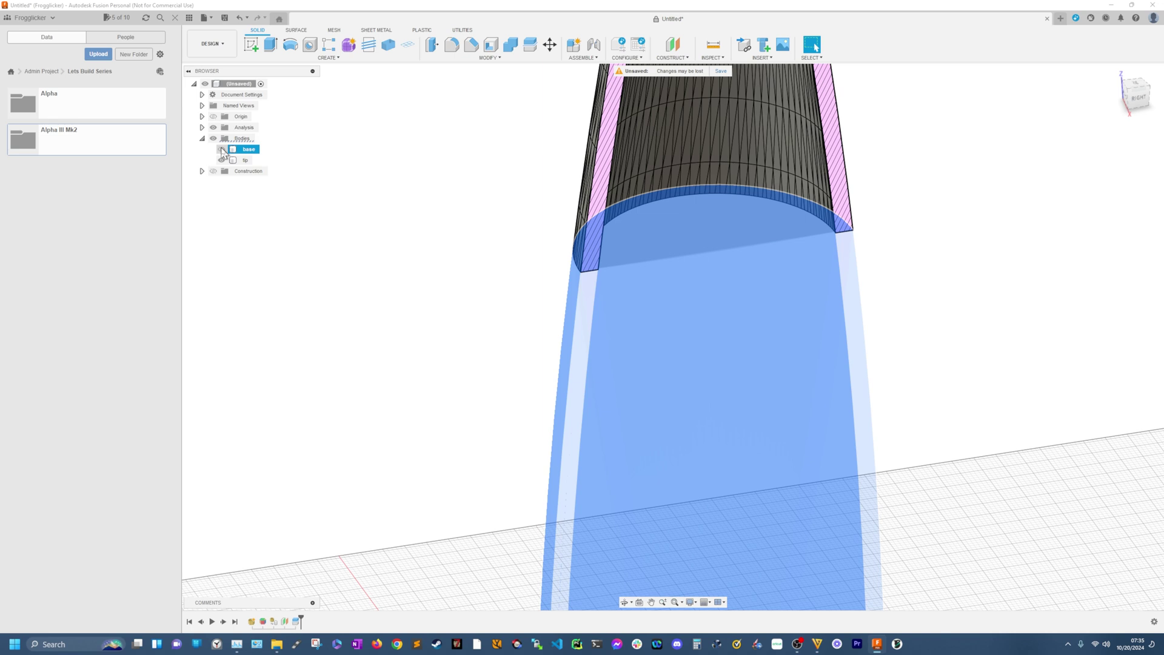
pyautogui.click(222, 151)
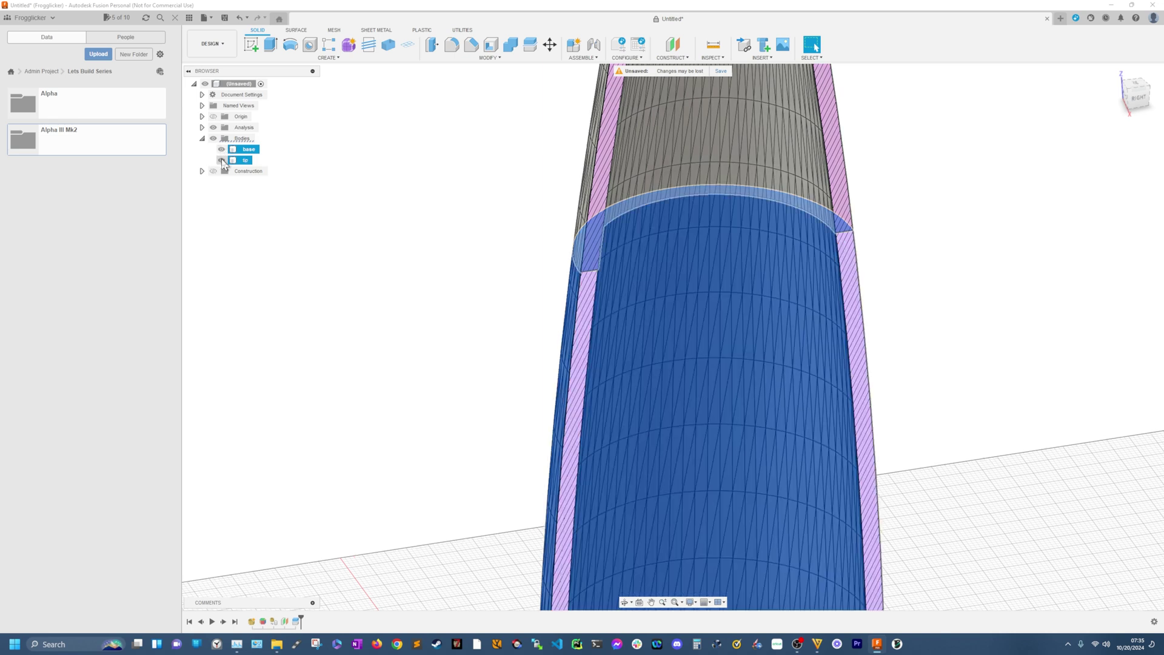
pyautogui.click(221, 160)
pyautogui.click(222, 160)
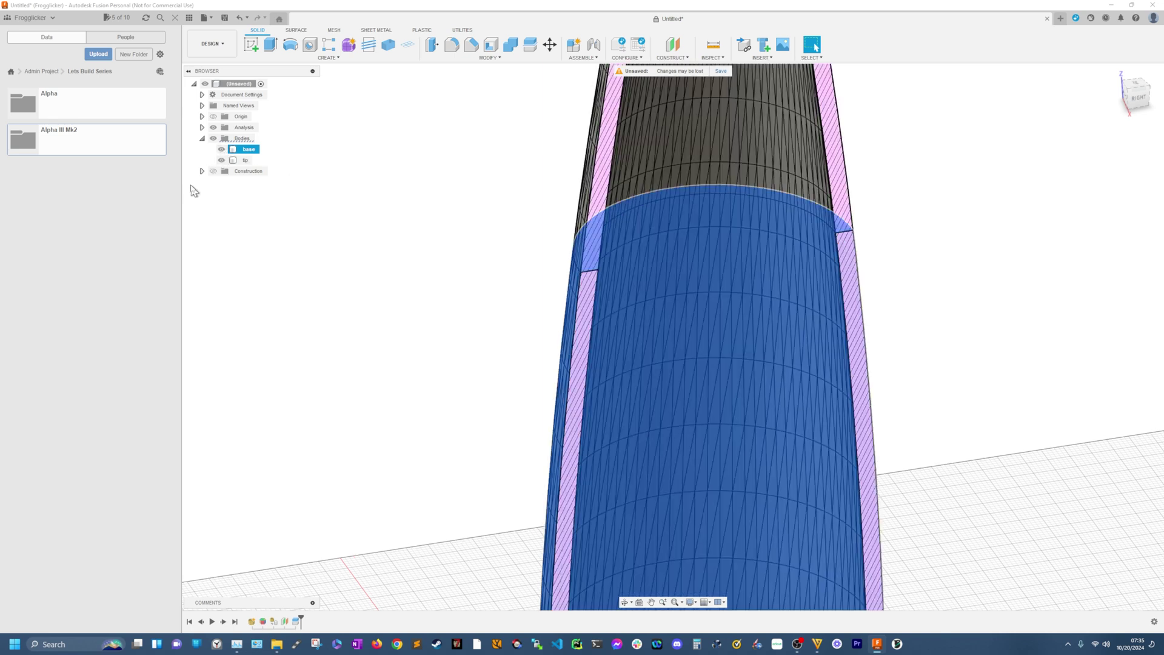
pyautogui.click(222, 151)
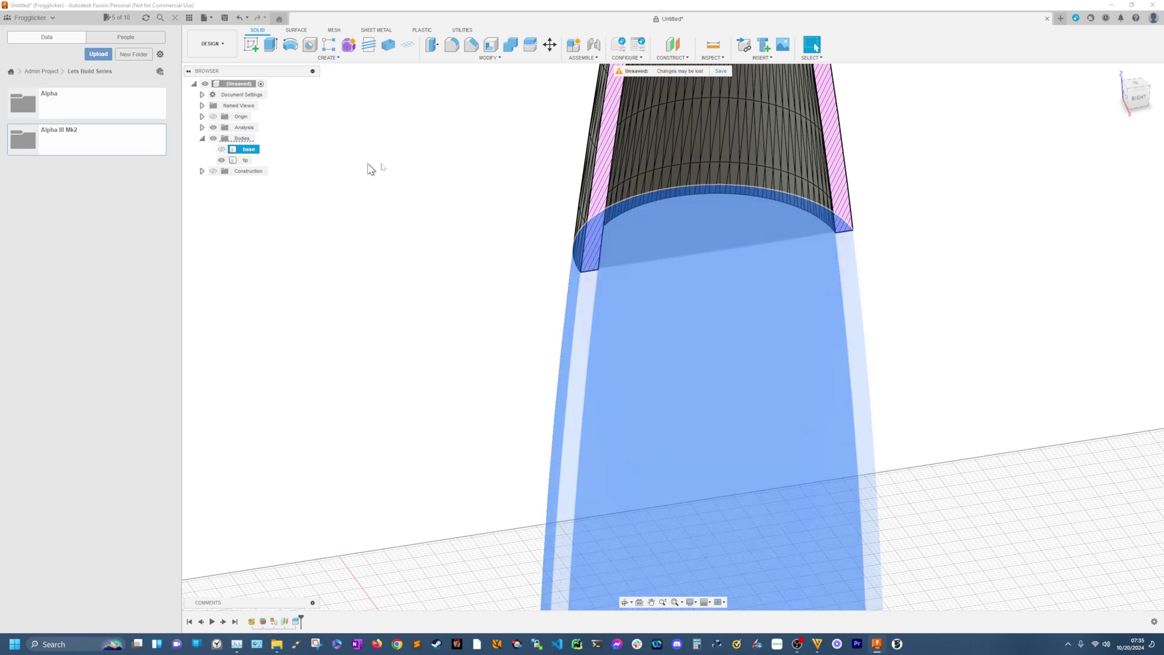
pyautogui.press('v')
pyautogui.keyDown('shift'); pyautogui.moveTo(927, 252); pyautogui.dragTo(856, 318, button='middle'); pyautogui.keyUp('shift')
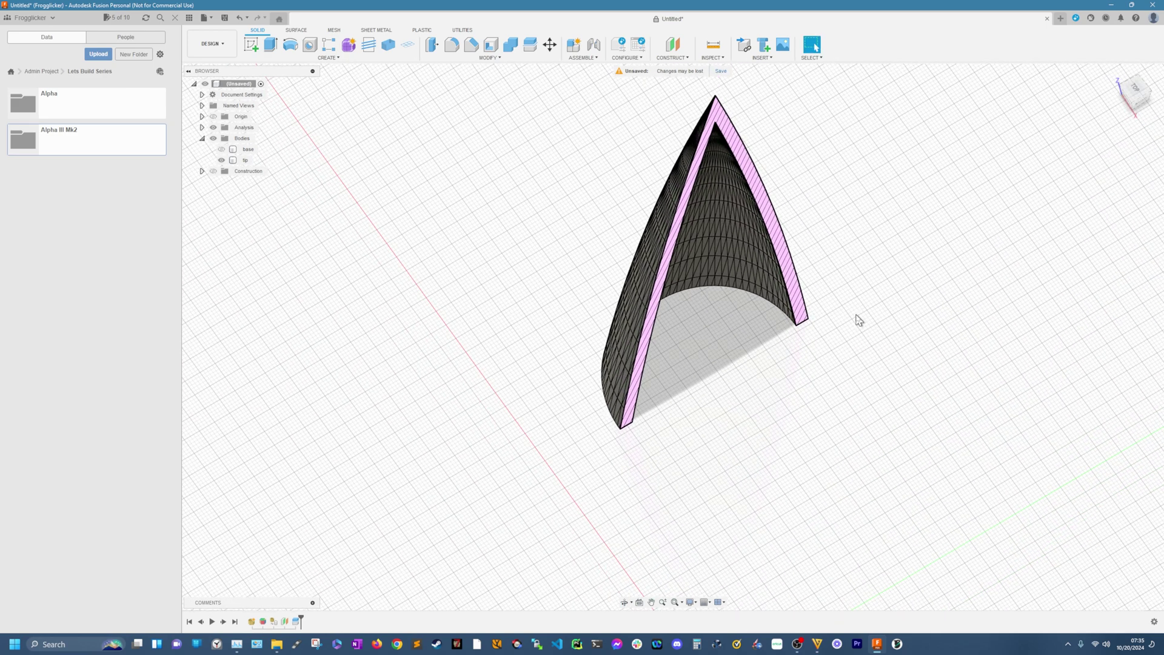
pyautogui.click(222, 149)
pyautogui.keyDown('shift'); pyautogui.moveTo(447, 322); pyautogui.dragTo(558, 356, button='middle'); pyautogui.keyUp('shift')
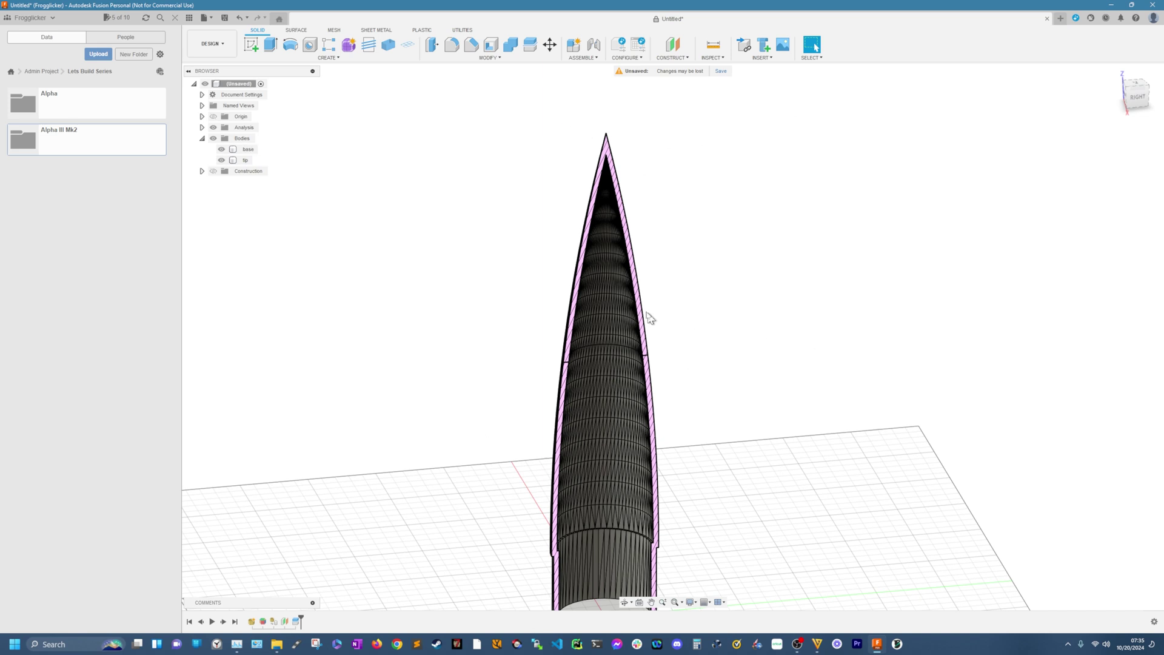
# Hide the tip body and examine the ring-shaped cut face at the upper end of the base
pyautogui.click(221, 161)
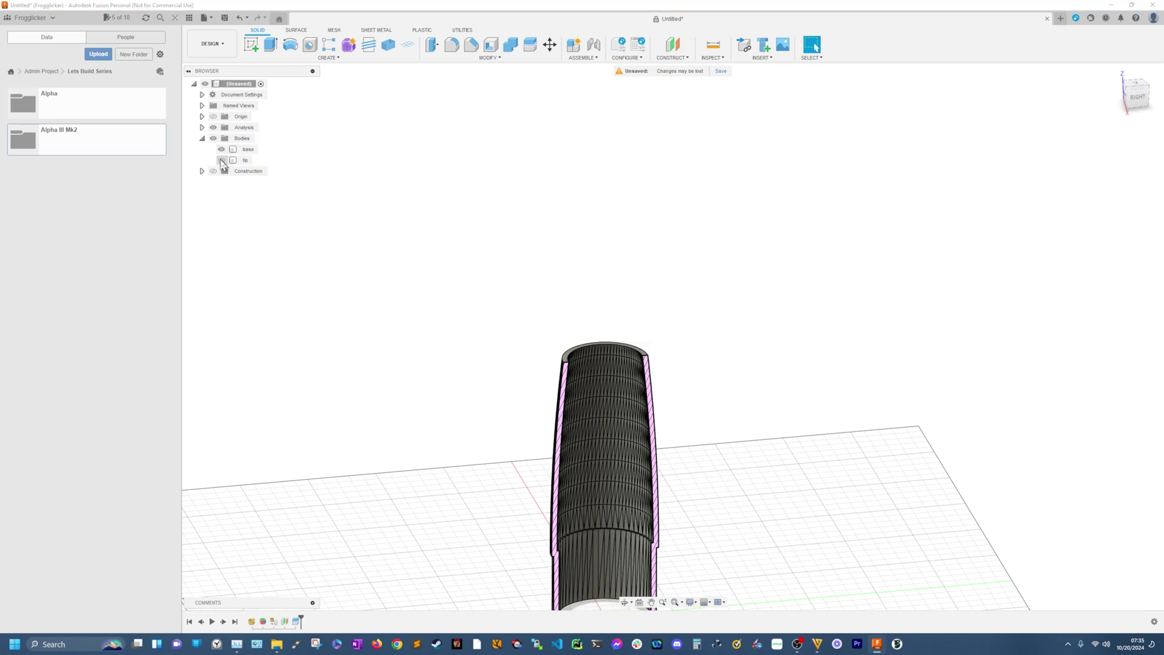
pyautogui.keyDown('shift'); pyautogui.moveTo(451, 246); pyautogui.dragTo(549, 333, button='middle'); pyautogui.keyUp('shift')
pyautogui.scroll(5, 596, 456)
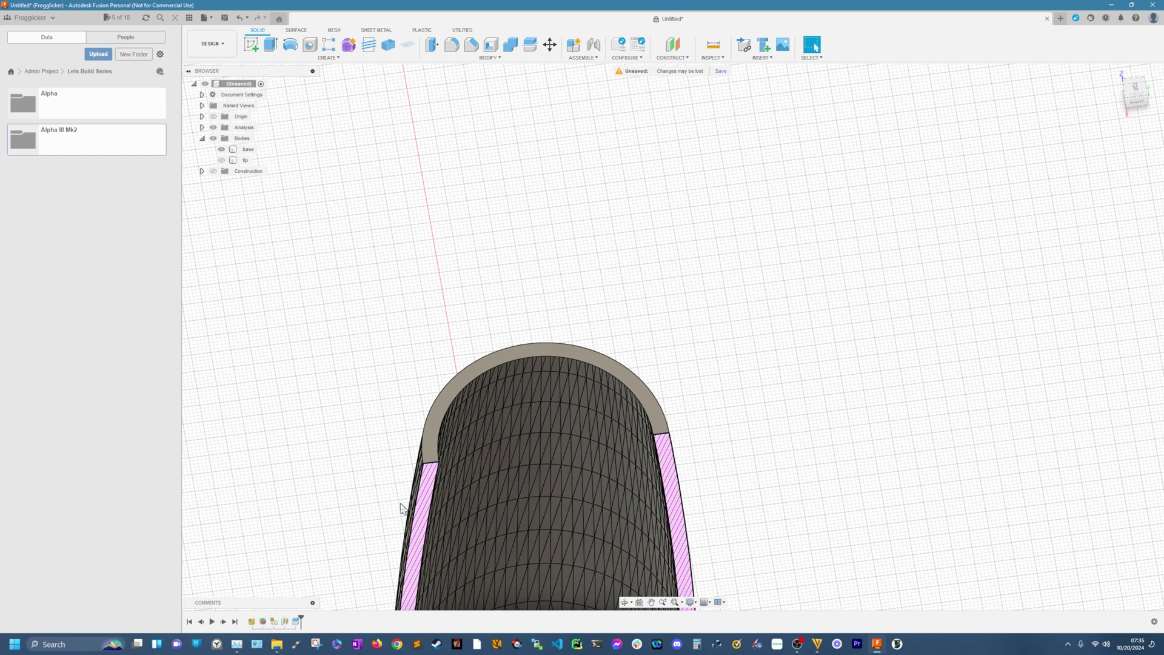
pyautogui.click(581, 391)
pyautogui.click(216, 173)
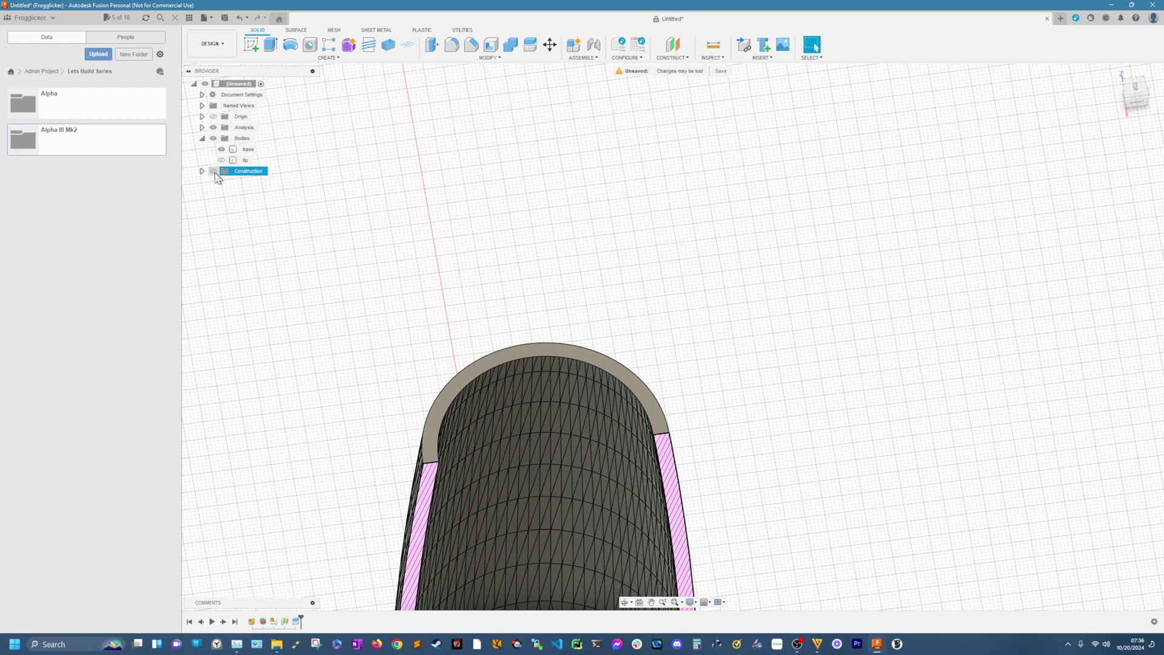
# Show only the tip body and create a sketch on the ring-shaped cut face at its lower end
pyautogui.click(222, 160)
pyautogui.click(222, 149)
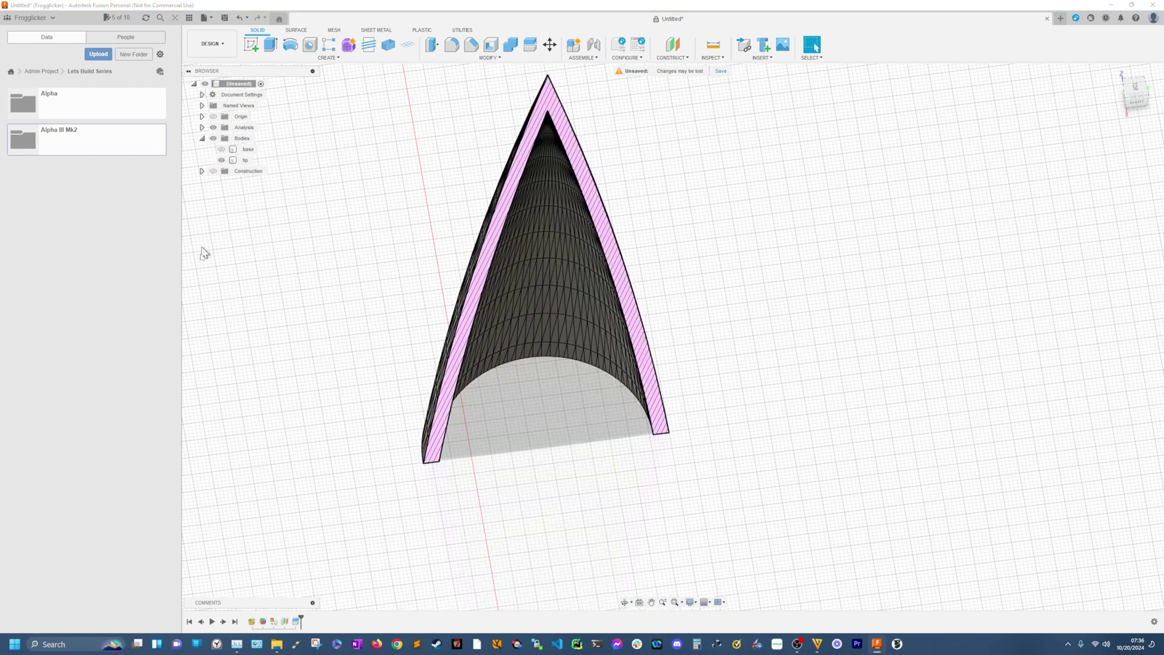
pyautogui.keyDown('shift'); pyautogui.moveTo(222, 289); pyautogui.dragTo(234, 188, button='middle'); pyautogui.keyUp('shift')
pyautogui.click(428, 460)
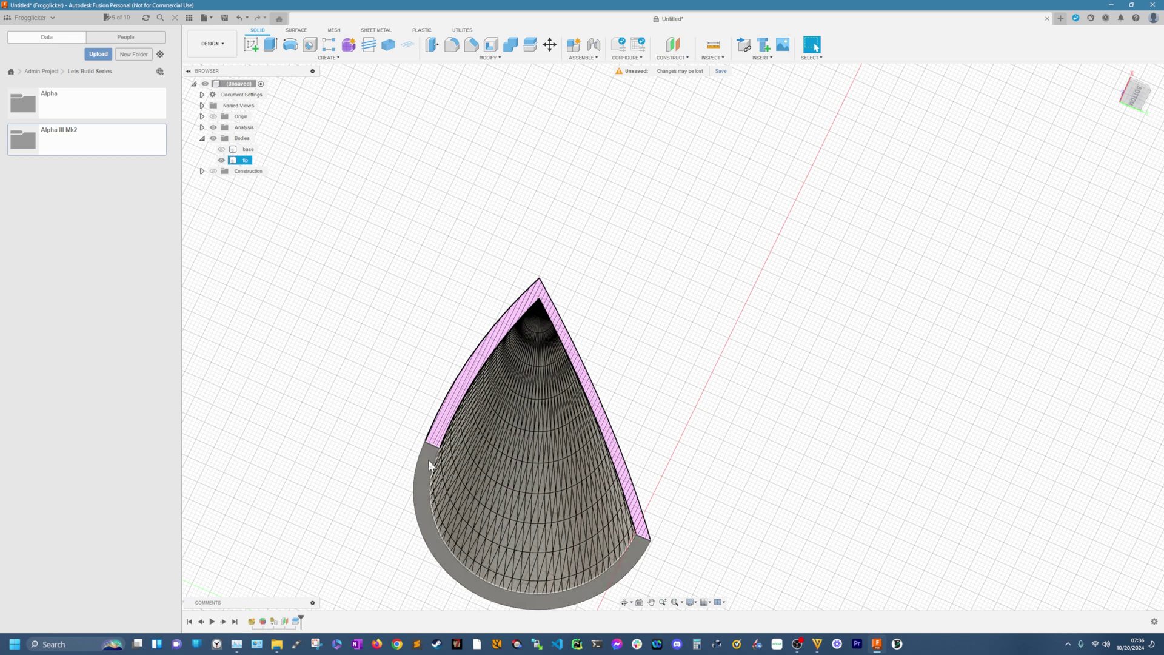
pyautogui.click(428, 457)
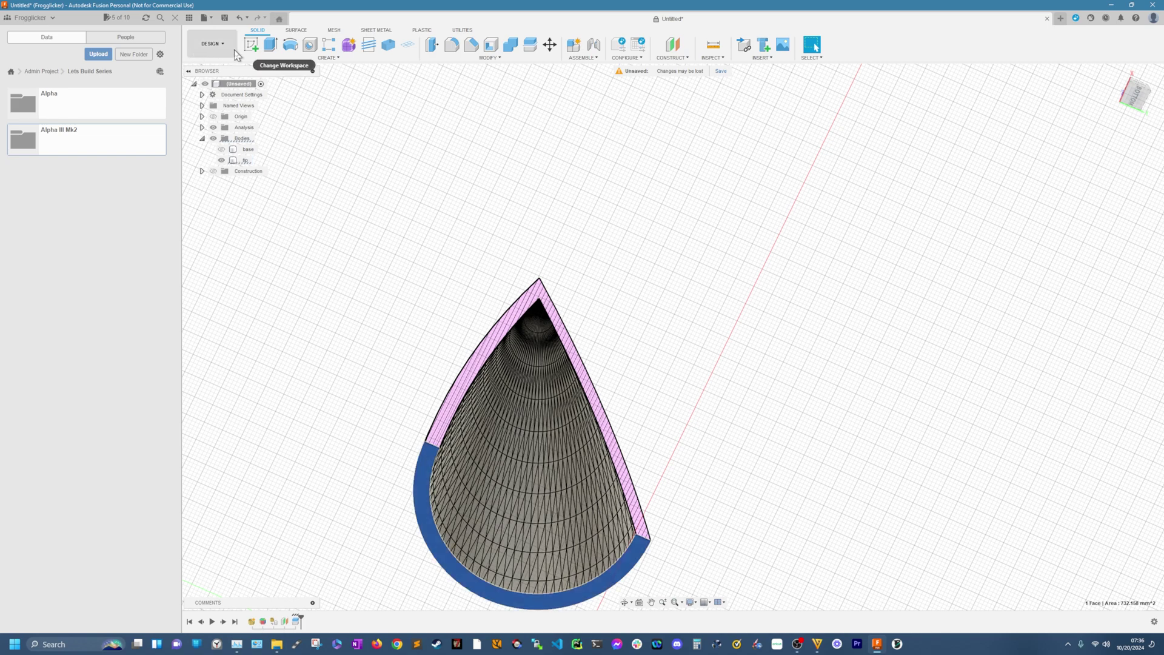
pyautogui.click(252, 45)
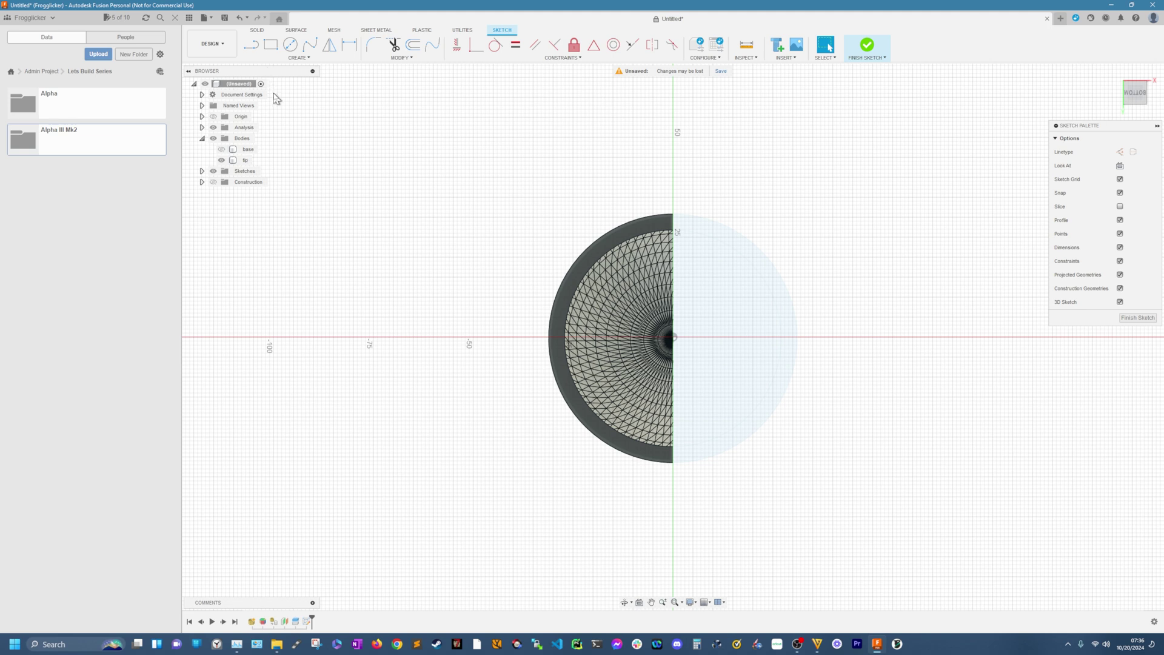
pyautogui.click(1140, 321)
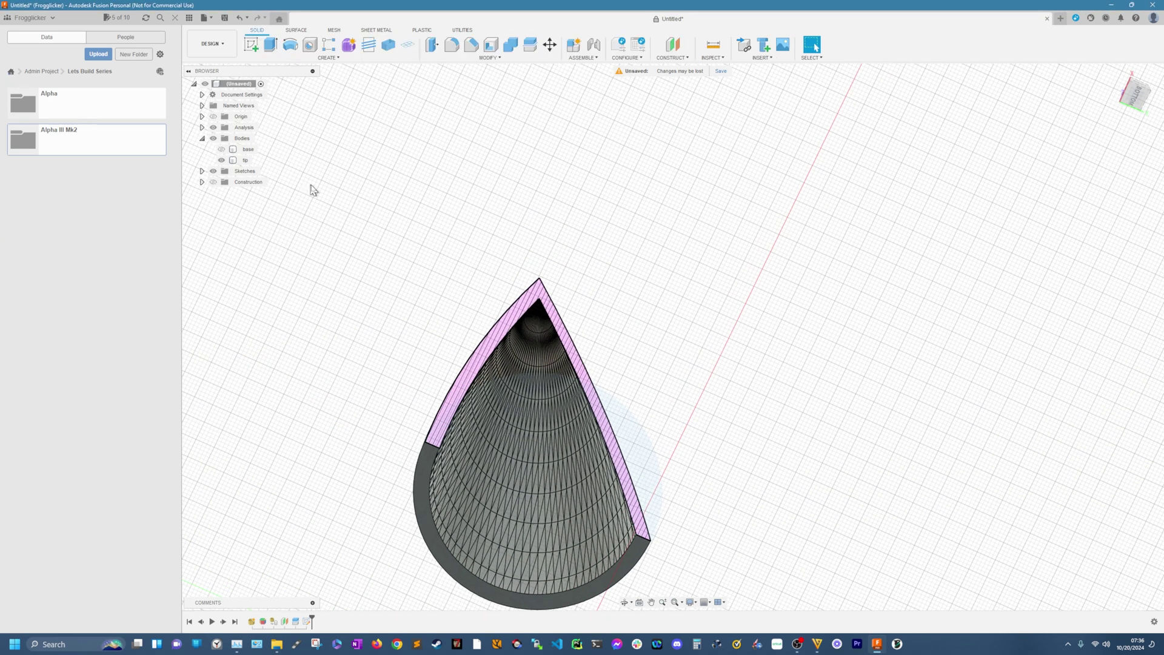
pyautogui.click(421, 489)
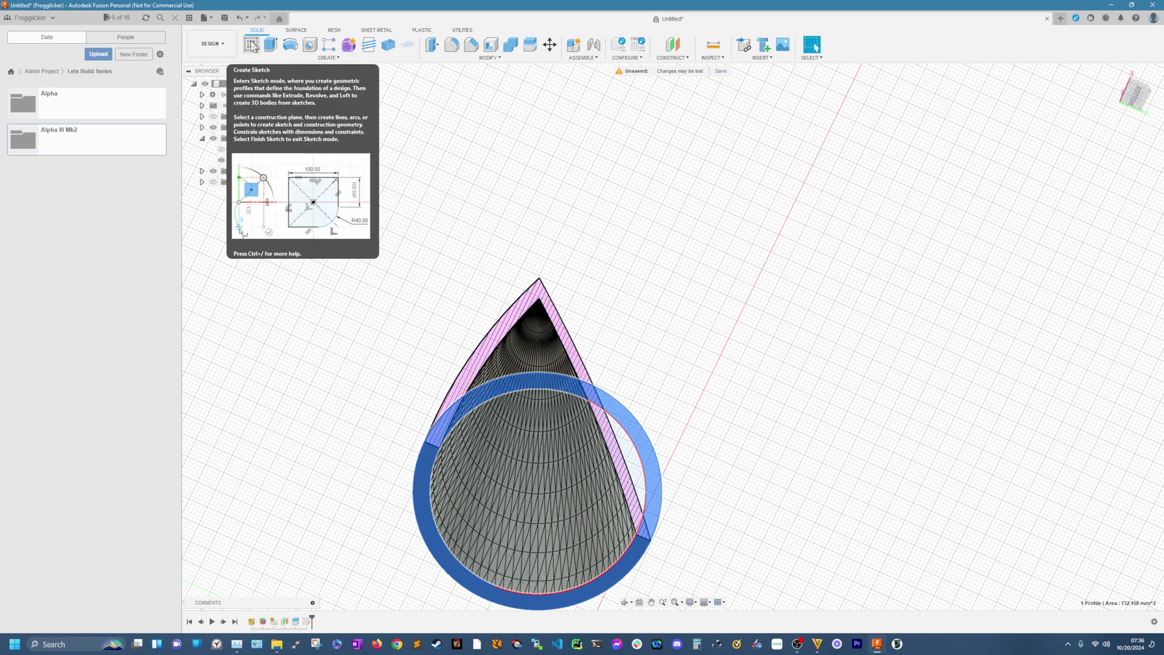
pyautogui.click(482, 235)
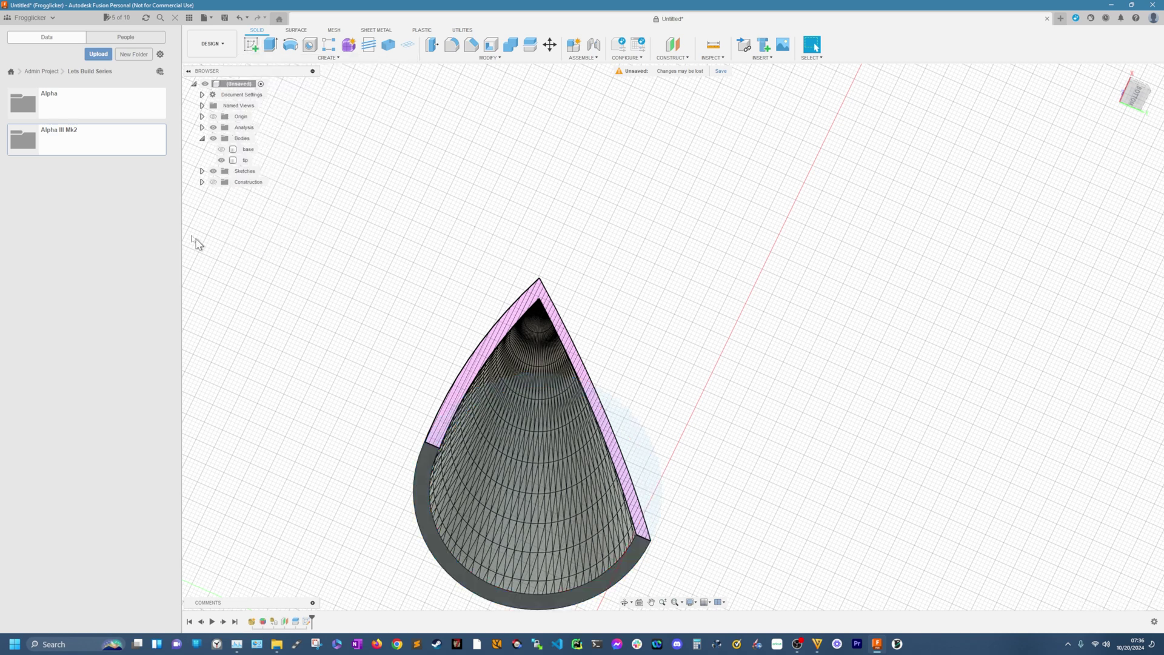
# Reopen the cut-face sketch and add an origin-centred circle about 58 mm in diameter, midway through the ring's wall thickness
pyautogui.click(202, 171)
pyautogui.rightClick(231, 182)
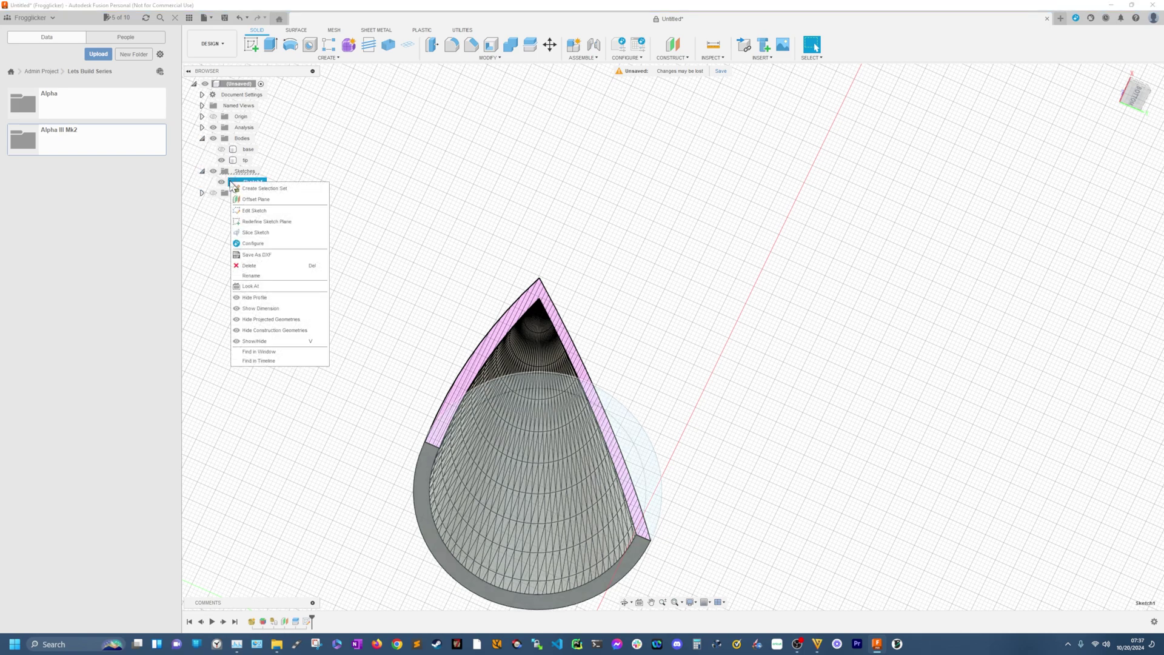
pyautogui.click(271, 210)
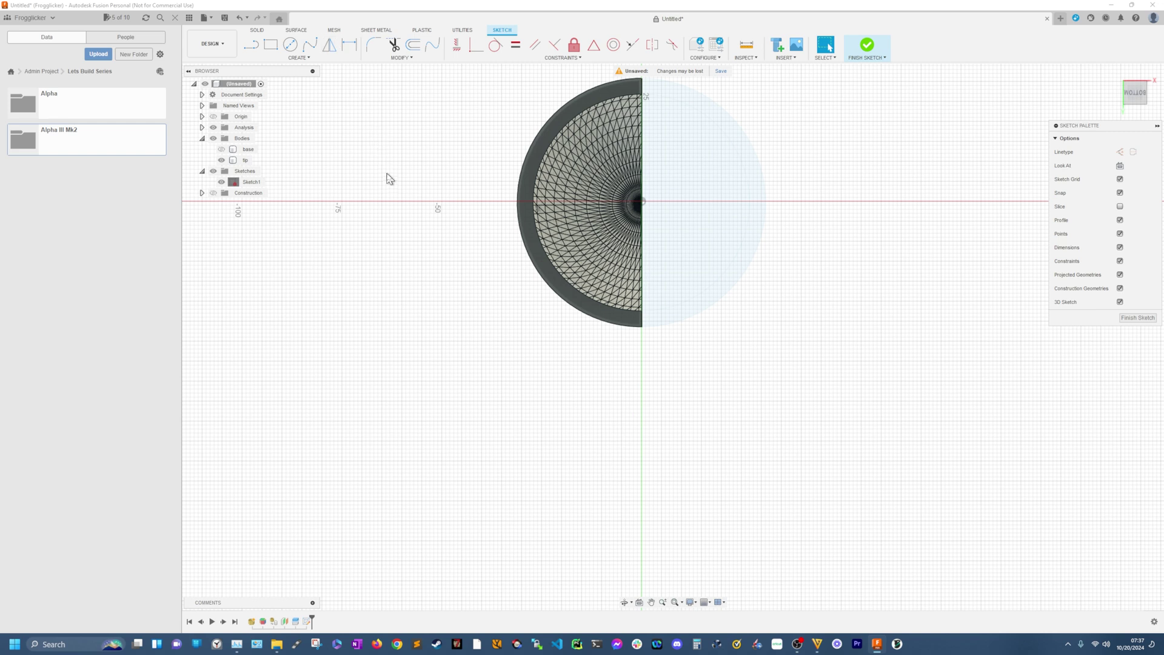
pyautogui.scroll(4, 402, 288)
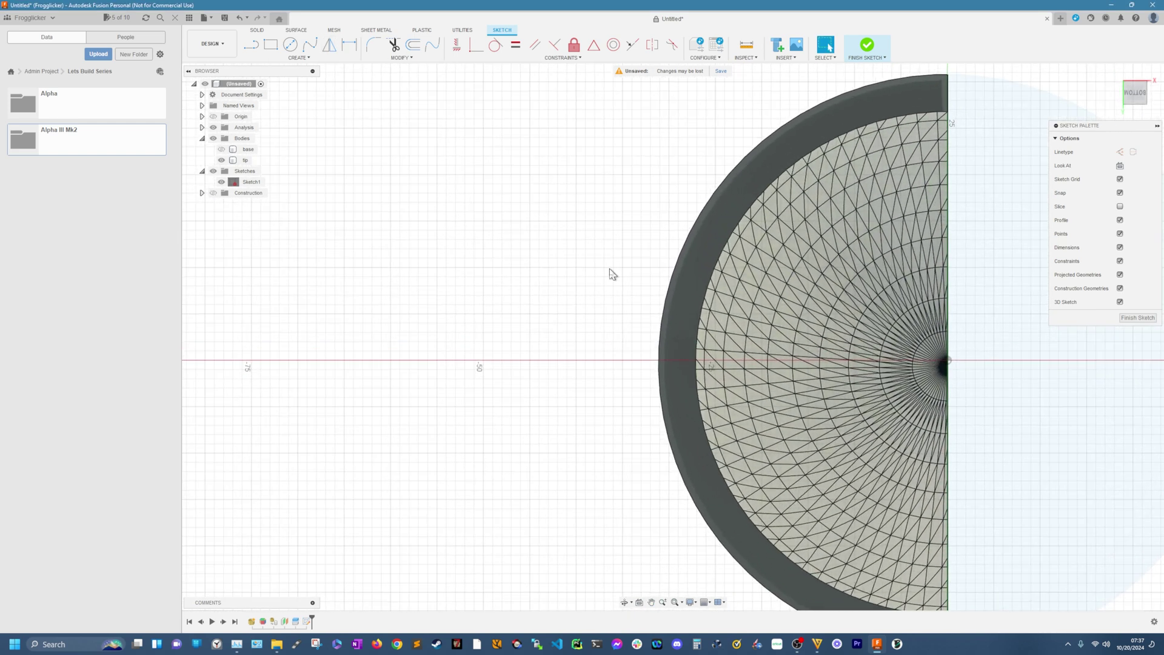
pyautogui.scroll(-2, 616, 268)
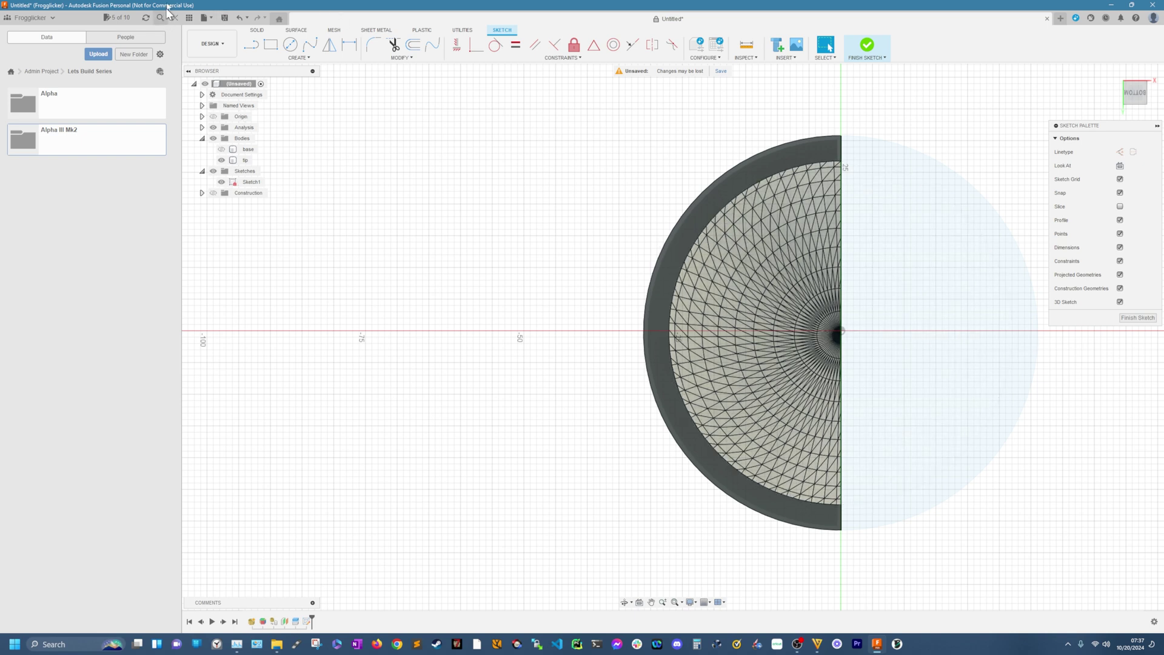
pyautogui.click(294, 46)
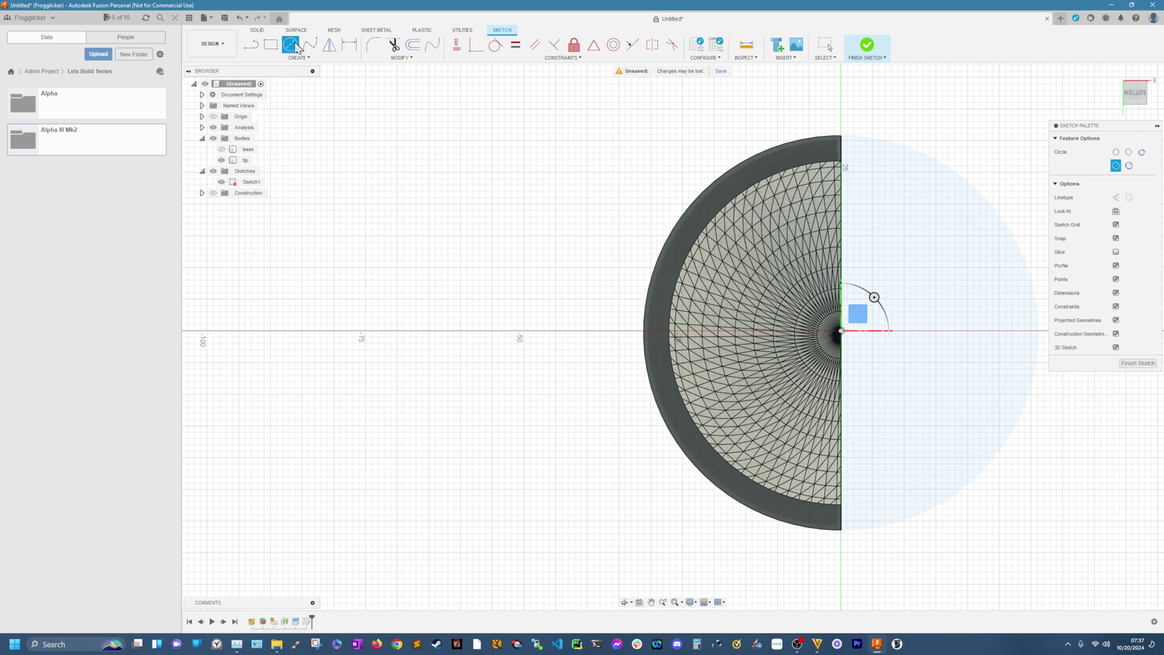
pyautogui.click(840, 330)
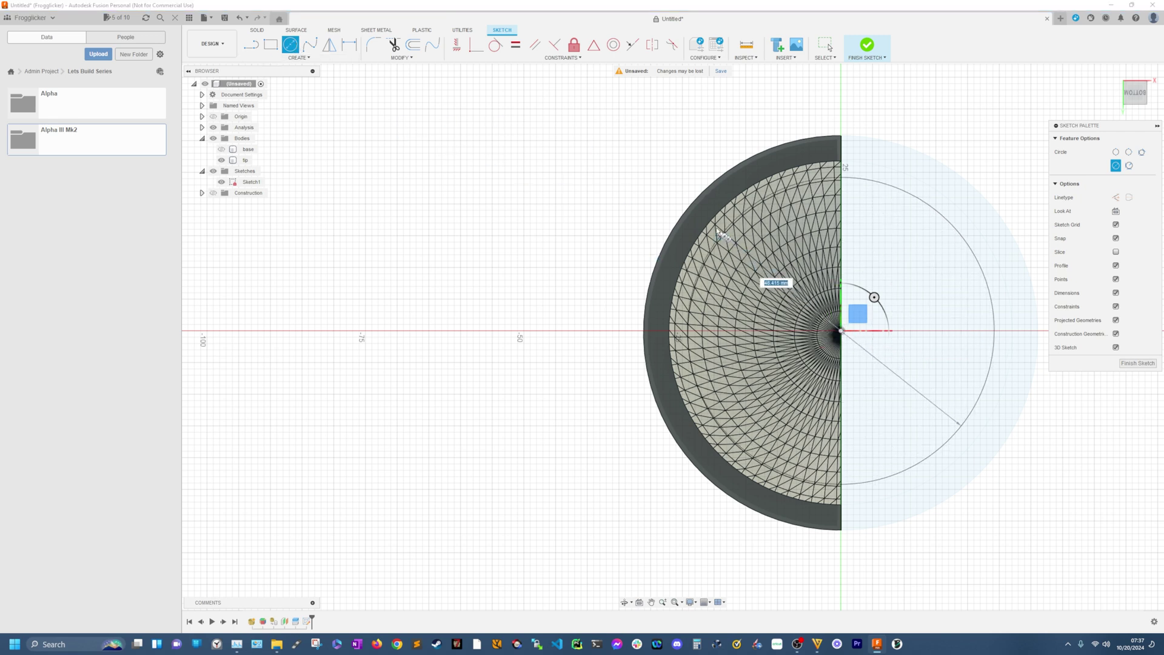
pyautogui.scroll(10, 702, 214)
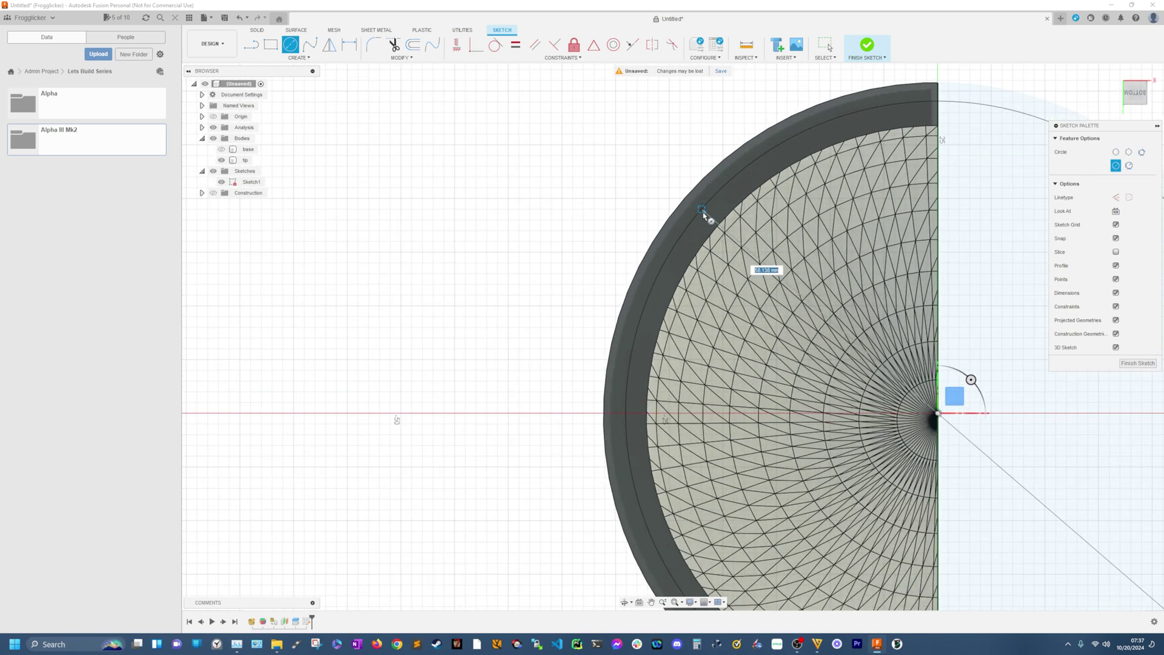
pyautogui.scroll(4, 705, 213)
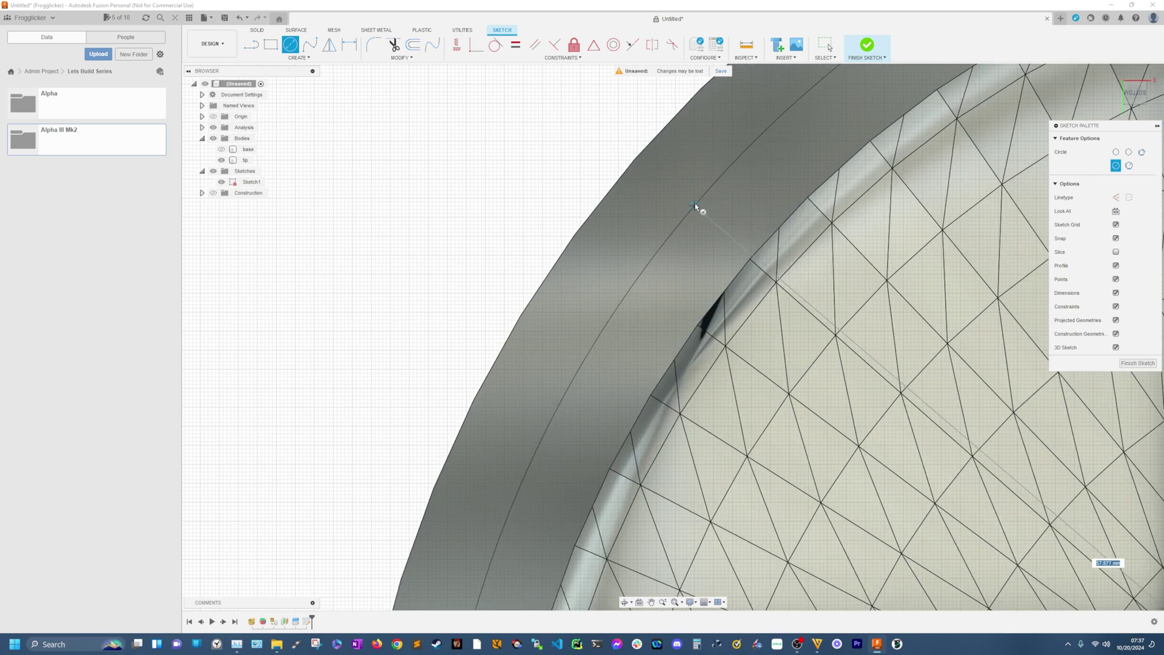
pyautogui.scroll(3, 693, 204)
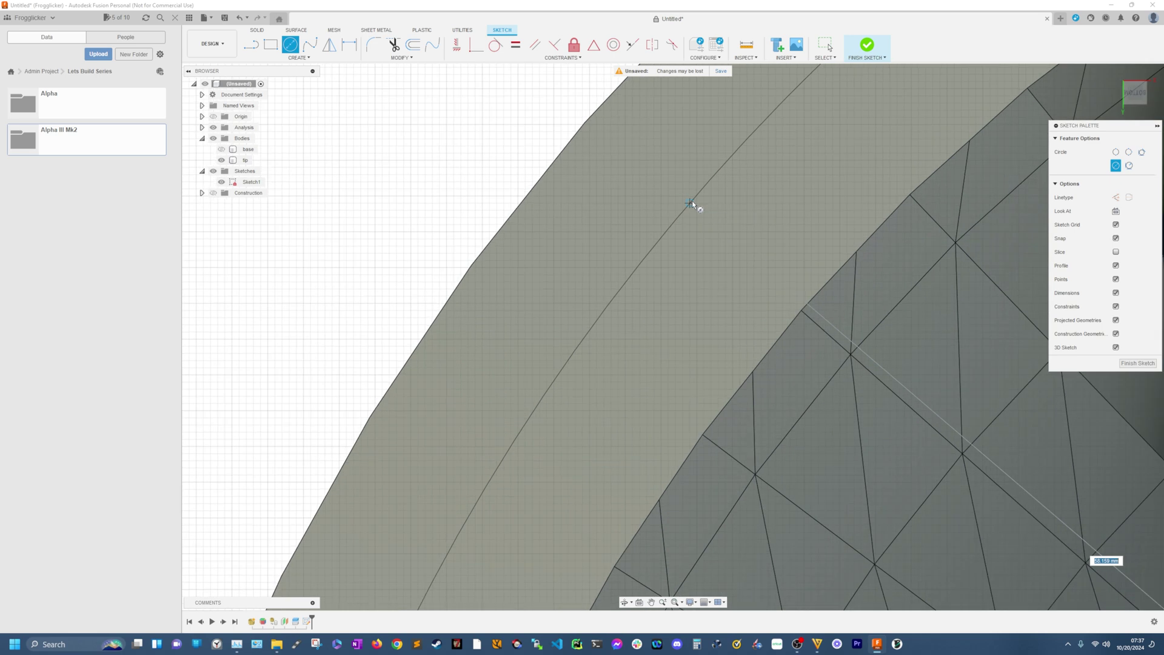
pyautogui.scroll(-1, 695, 207)
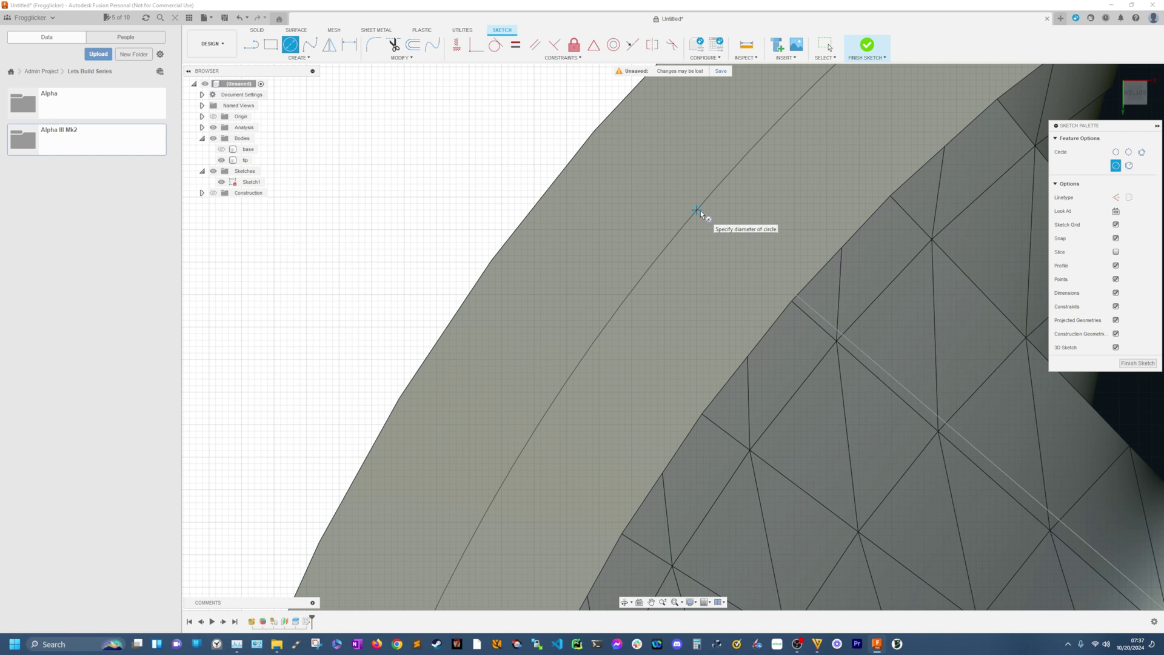
pyautogui.click(698, 211)
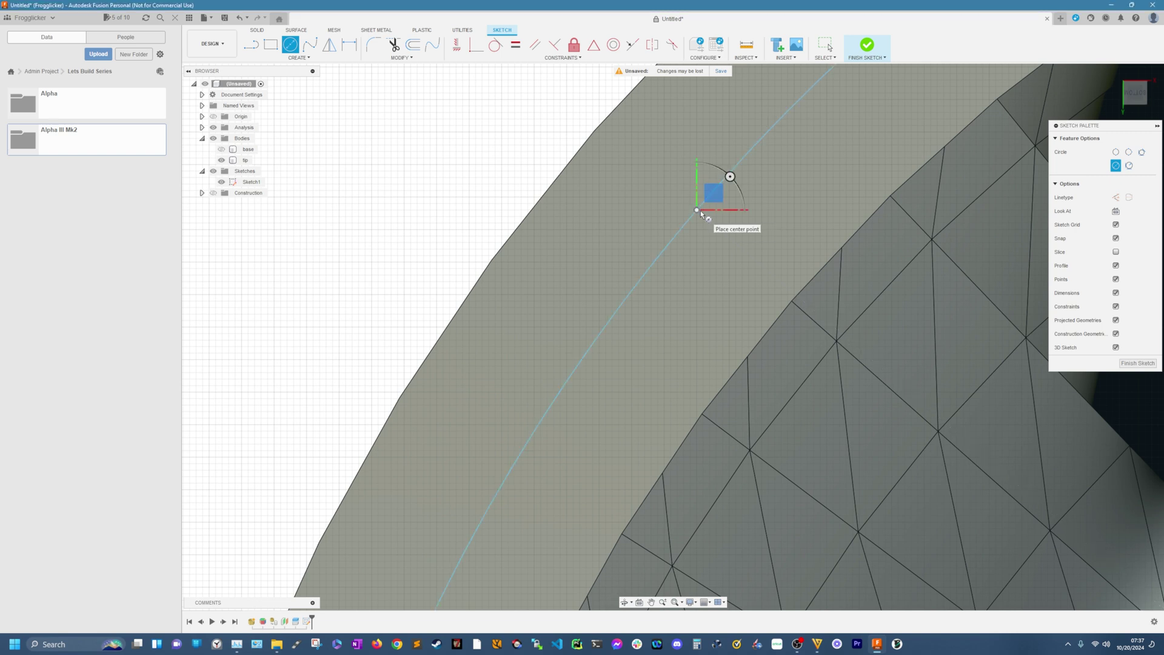
pyautogui.scroll(-5, 711, 246)
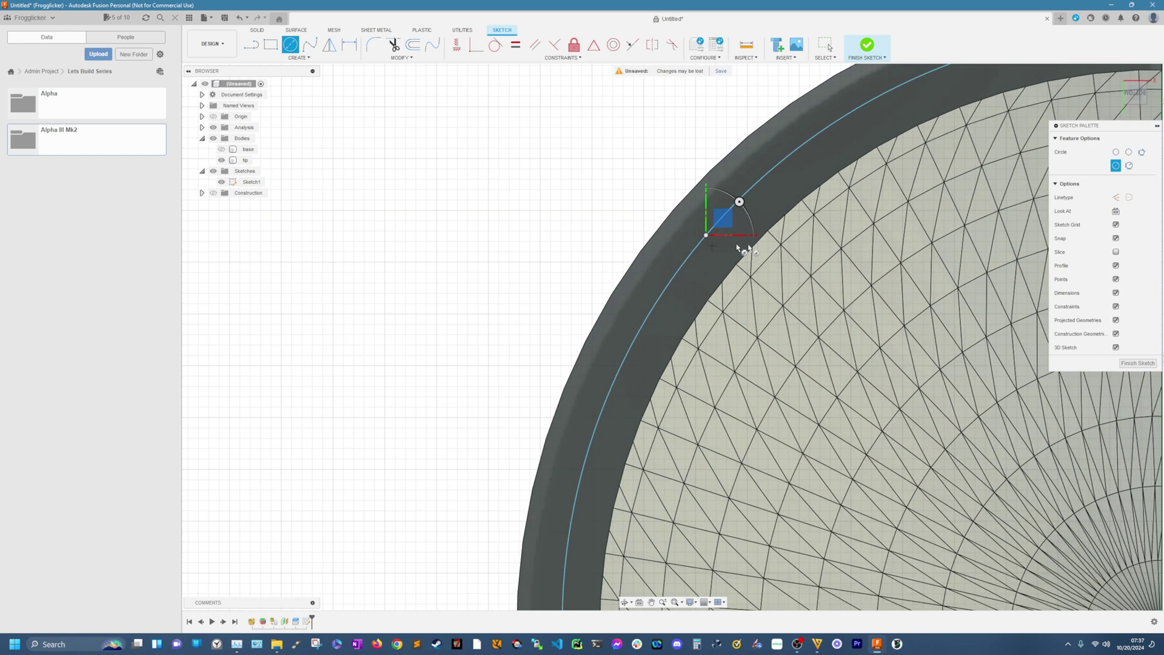
pyautogui.scroll(-3, 1028, 380)
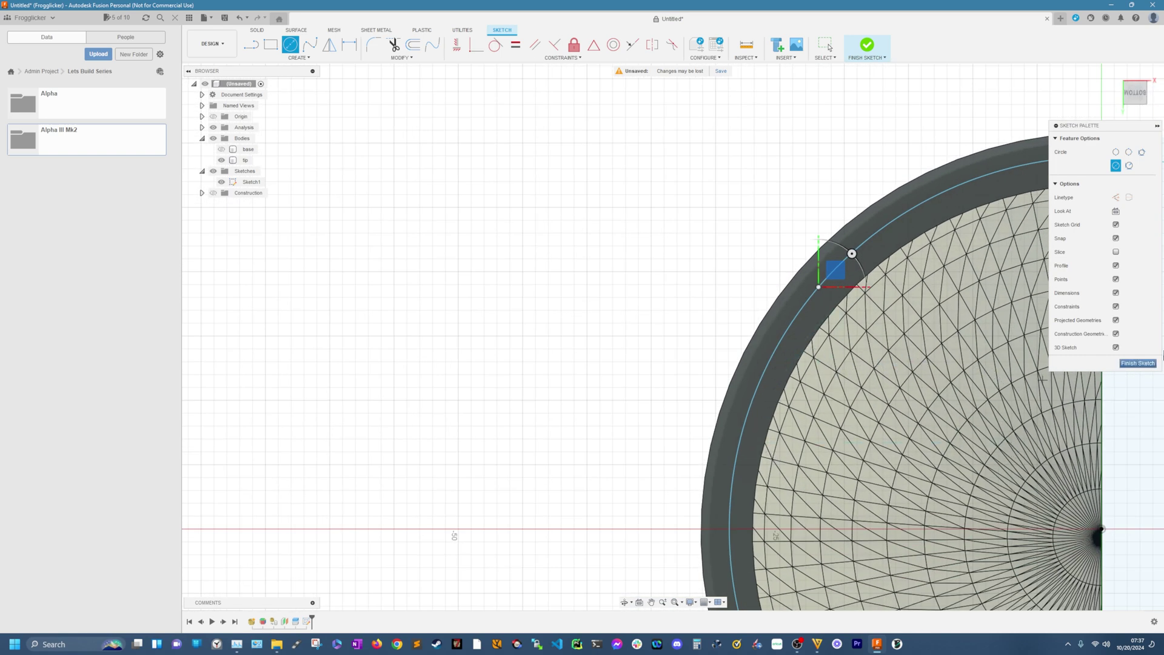
pyautogui.click(1139, 364)
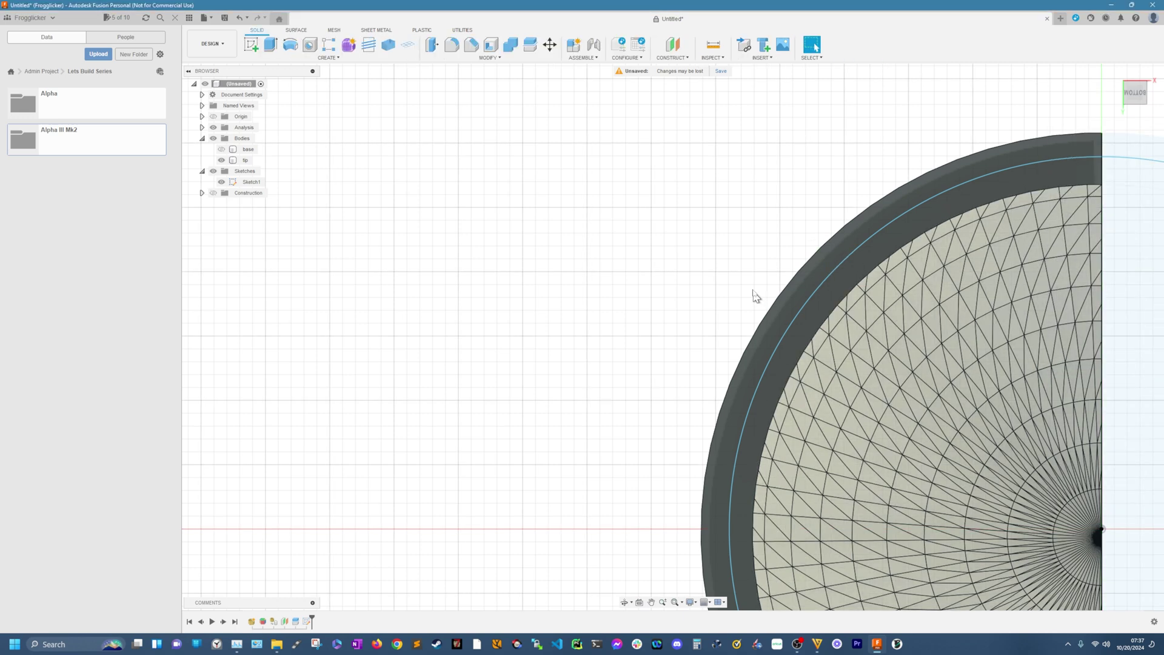
# With both bodies shown, extrude the inner ring profile 11 mm down into the base as a Cut
pyautogui.click(834, 282)
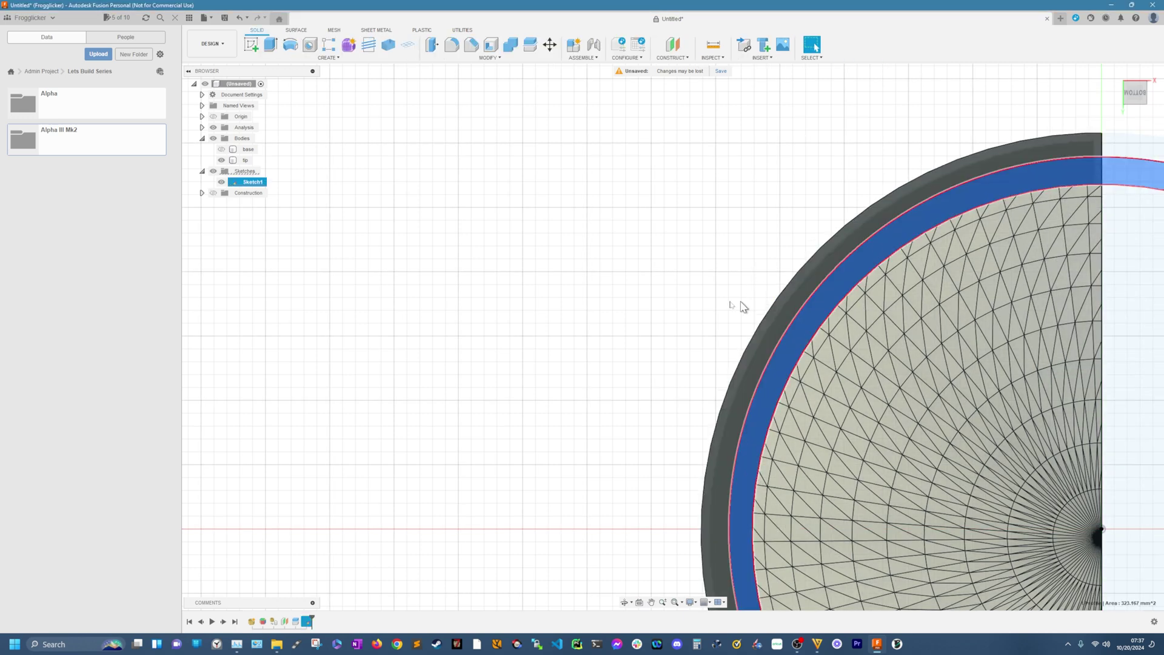
pyautogui.scroll(2, 741, 307)
pyautogui.moveTo(557, 363); pyautogui.dragTo(182, 305, button='middle')
pyautogui.scroll(-2, 390, 333)
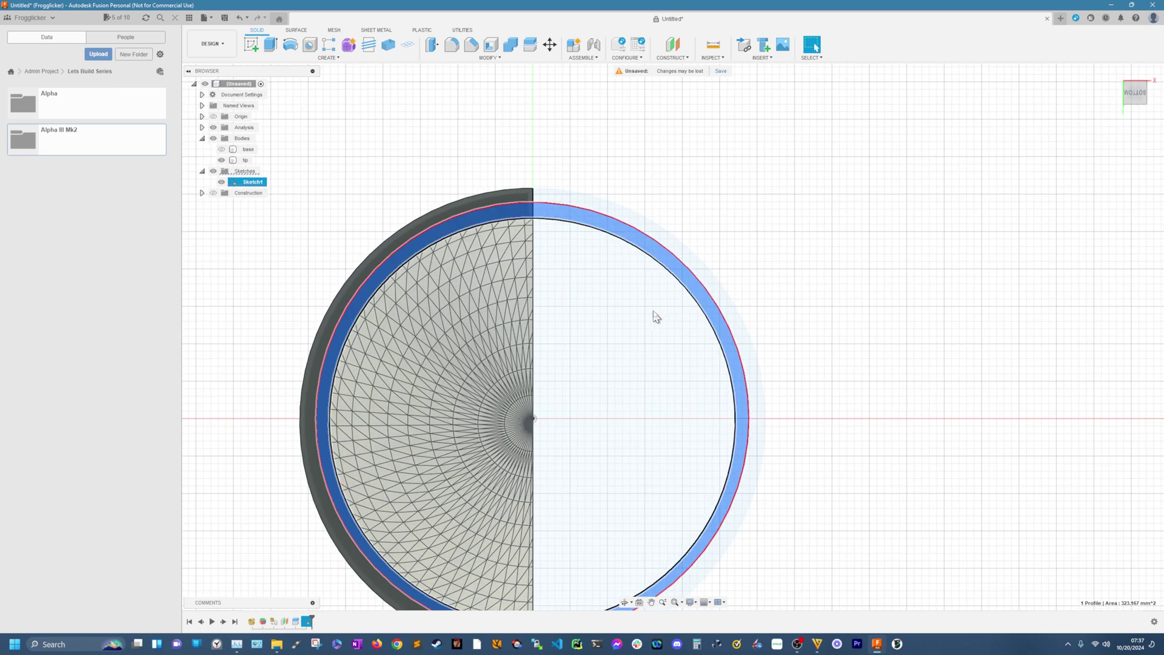
pyautogui.moveTo(746, 246)
pyautogui.keyDown('shift'); pyautogui.mouseDown(button='middle')
pyautogui.moveTo(754, 267)
pyautogui.moveTo(602, 286)
pyautogui.mouseUp(button='middle'); pyautogui.keyUp('shift')
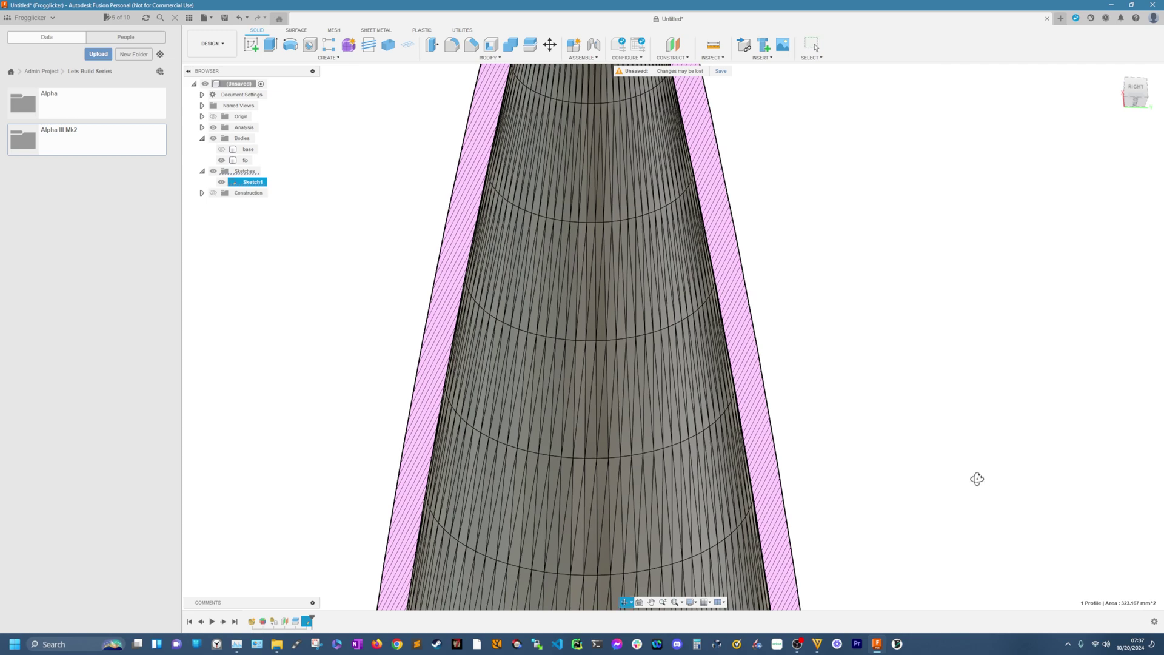
pyautogui.moveTo(977, 478)
pyautogui.keyDown('shift'); pyautogui.mouseDown(button='middle')
pyautogui.moveTo(973, 372)
pyautogui.moveTo(954, 562)
pyautogui.moveTo(946, 388)
pyautogui.moveTo(1015, 328)
pyautogui.moveTo(988, 437)
pyautogui.moveTo(996, 411)
pyautogui.moveTo(989, 418)
pyautogui.mouseUp(button='middle'); pyautogui.keyUp('shift')
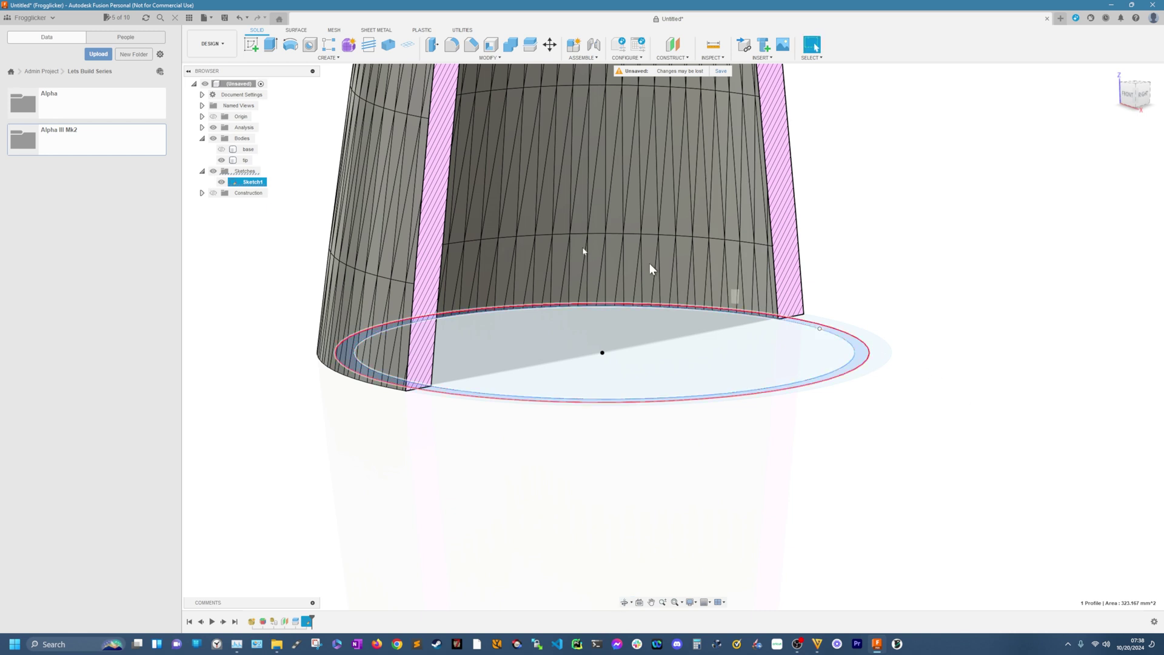
pyautogui.click(271, 45)
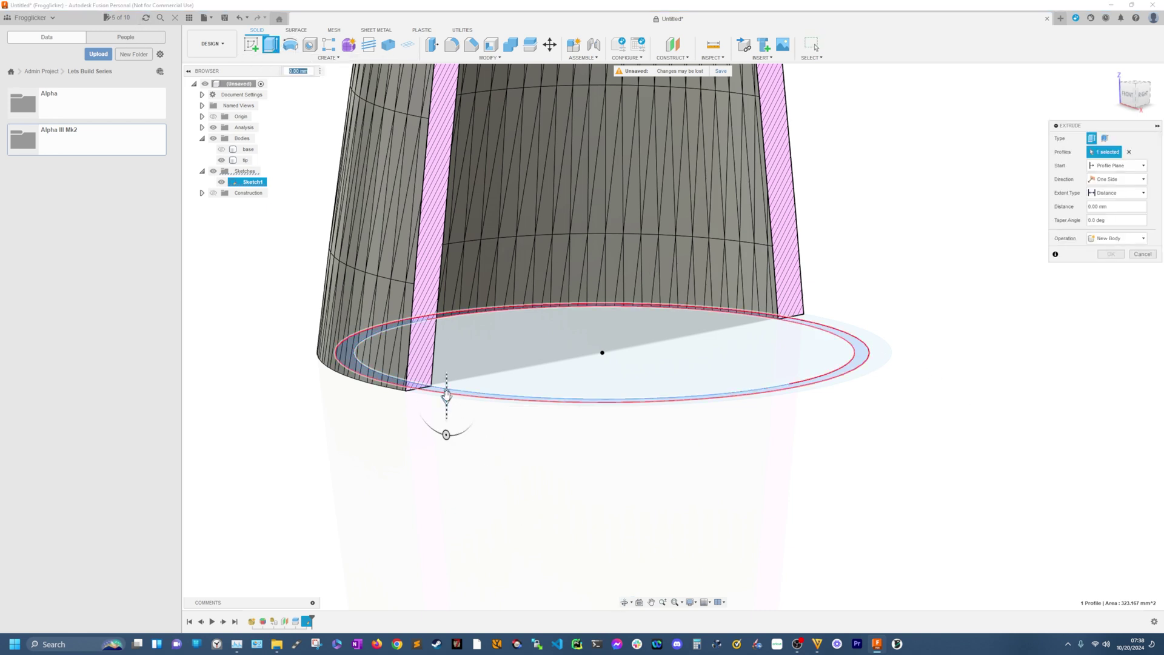
pyautogui.moveTo(447, 398); pyautogui.dragTo(446, 461)
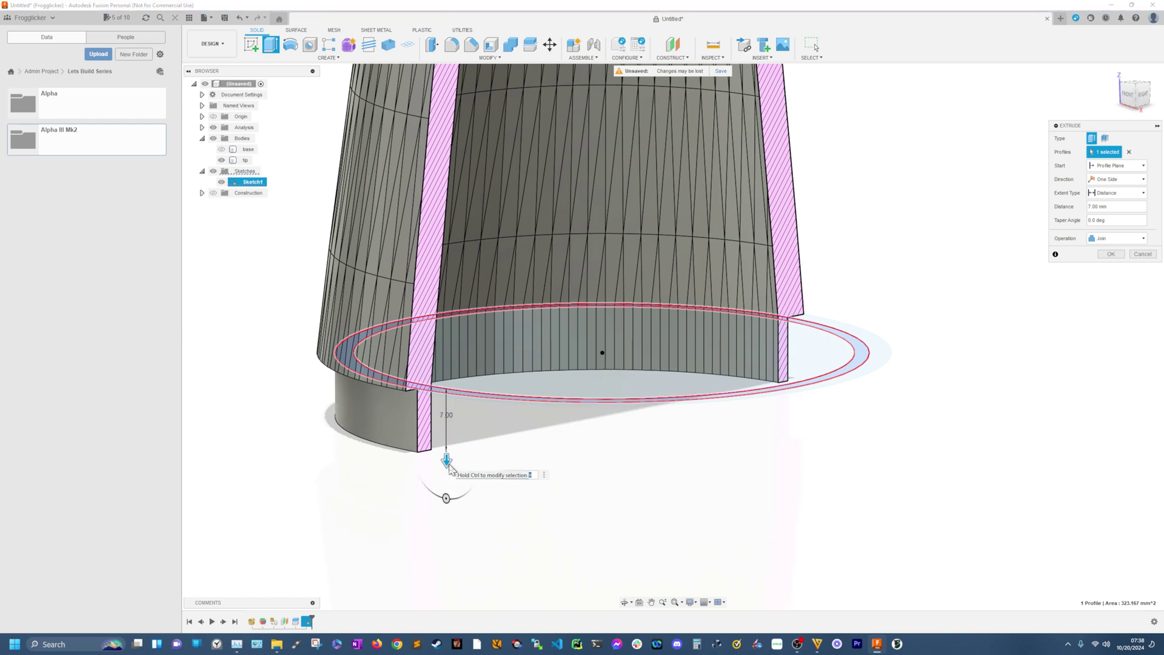
pyautogui.write('11')
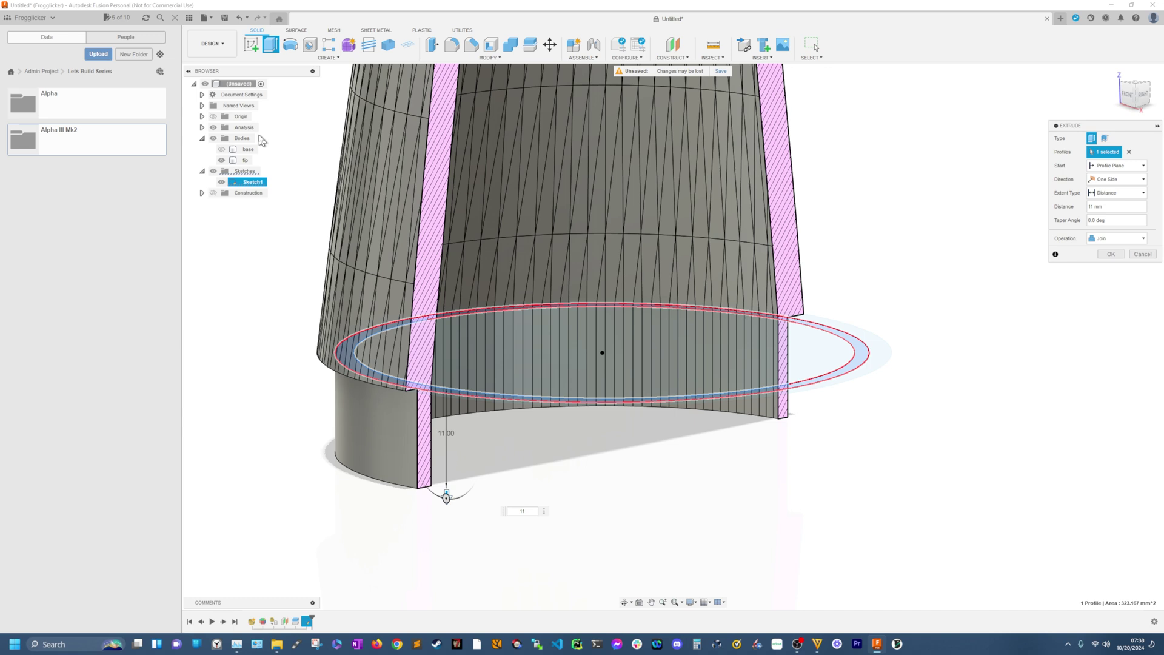
pyautogui.click(222, 150)
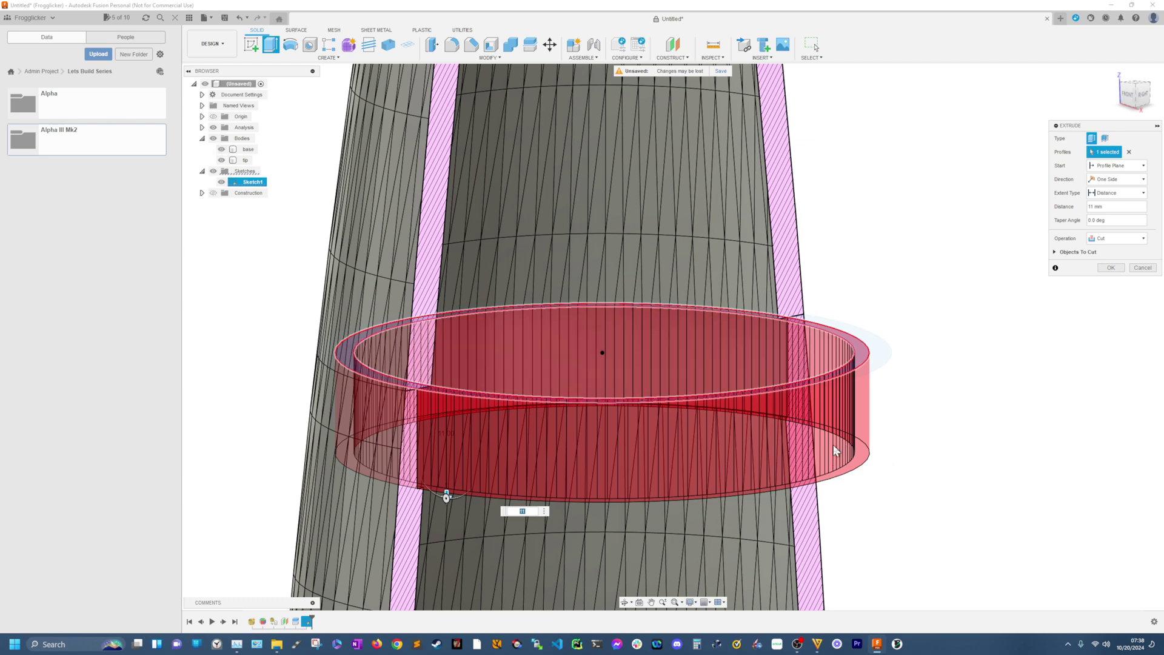
pyautogui.keyDown('shift'); pyautogui.moveTo(975, 471); pyautogui.dragTo(933, 464, button='middle'); pyautogui.keyUp('shift')
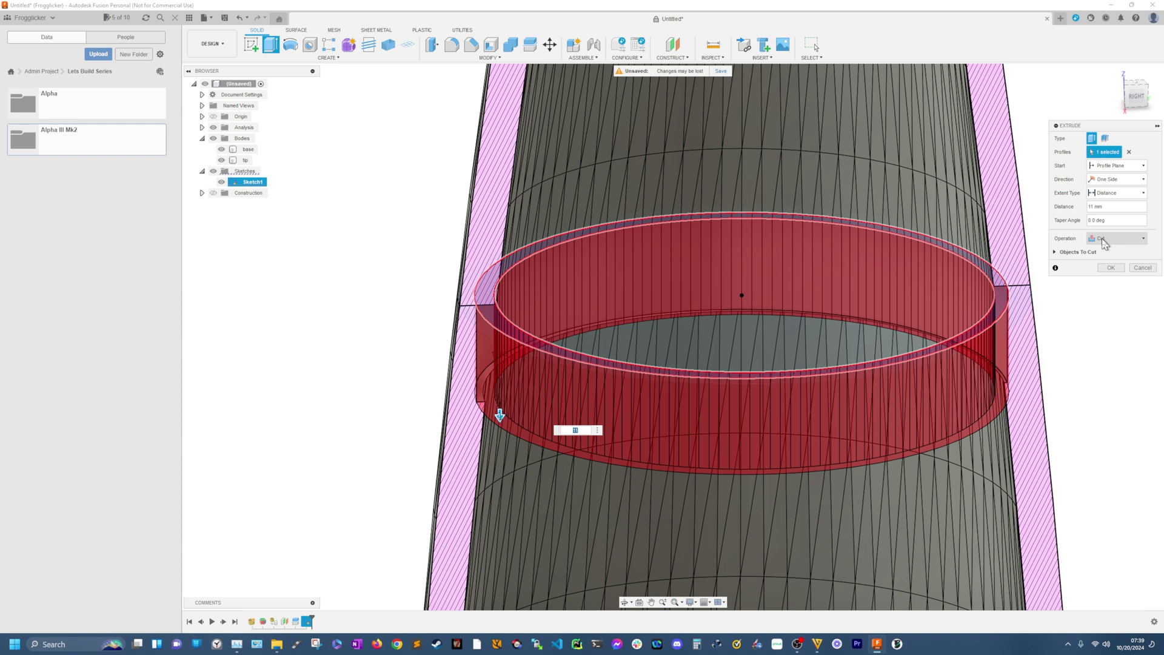
pyautogui.click(1109, 269)
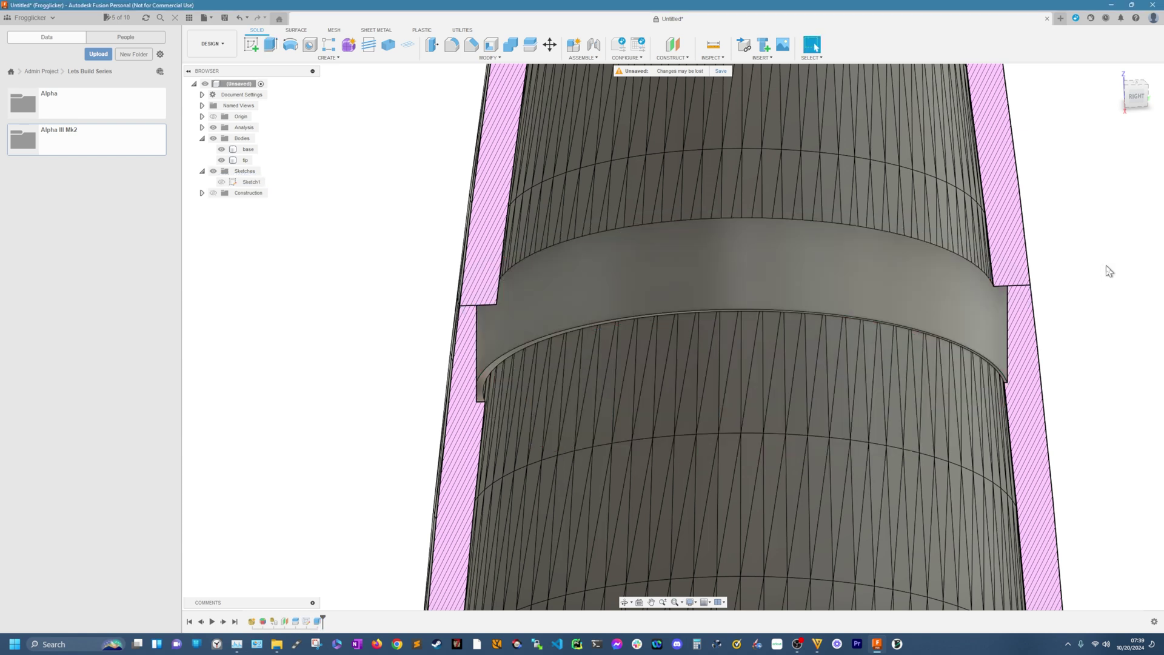
# Examine the recess cut into the inner wall of the base, just below the split line
pyautogui.click(467, 391)
pyautogui.click(874, 310)
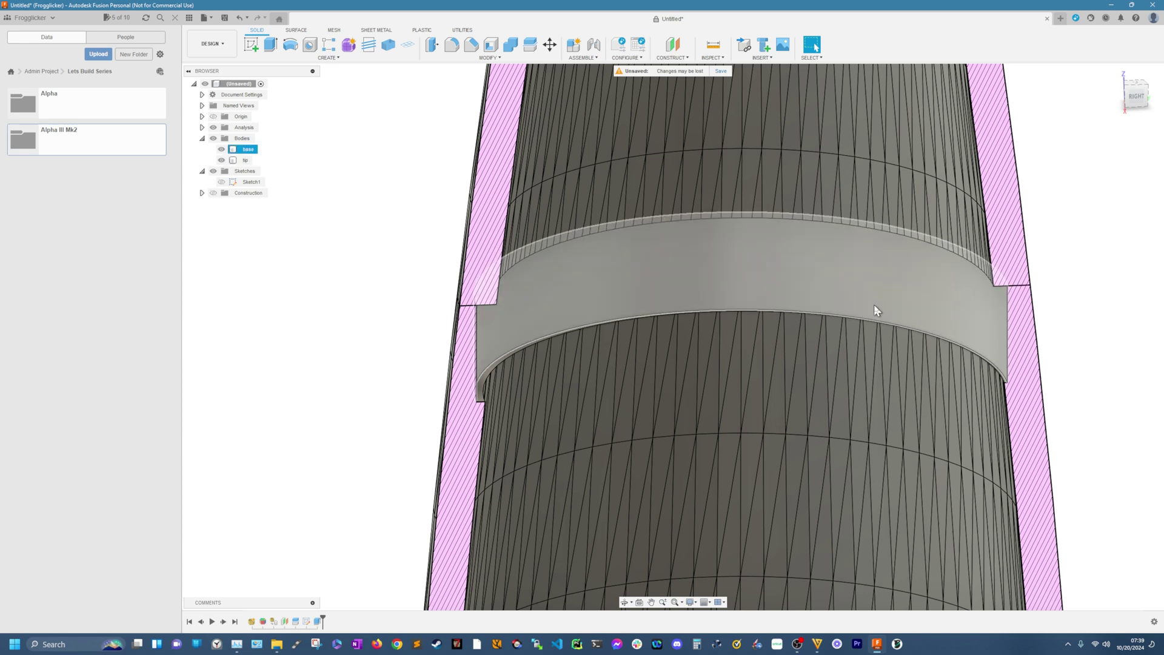
pyautogui.press('Escape')
# Hide the base body, turn the view to the tip's lower cut face and show the cut-face sketch
pyautogui.click(222, 149)
pyautogui.click(224, 151)
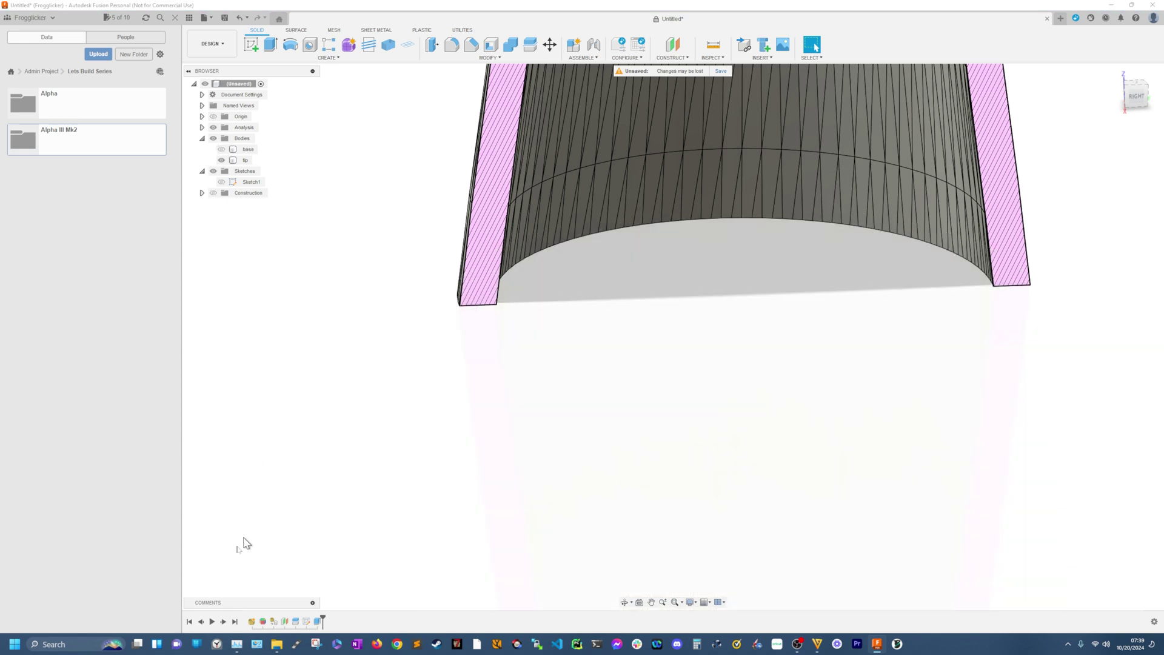
pyautogui.keyDown('shift'); pyautogui.moveTo(637, 316); pyautogui.dragTo(641, 261, button='middle'); pyautogui.keyUp('shift')
pyautogui.click(222, 182)
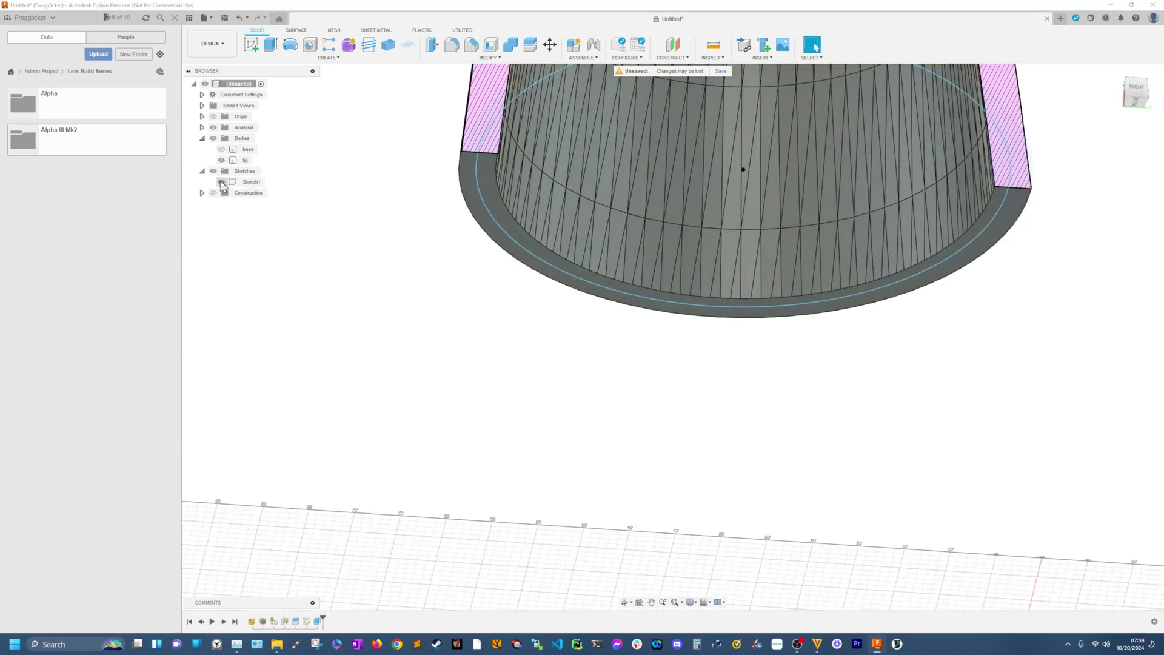
# Extrude the sketch's inner ring profile 10.7 mm downward from the tip's cut face as a Join
pyautogui.click(489, 187)
pyautogui.click(271, 46)
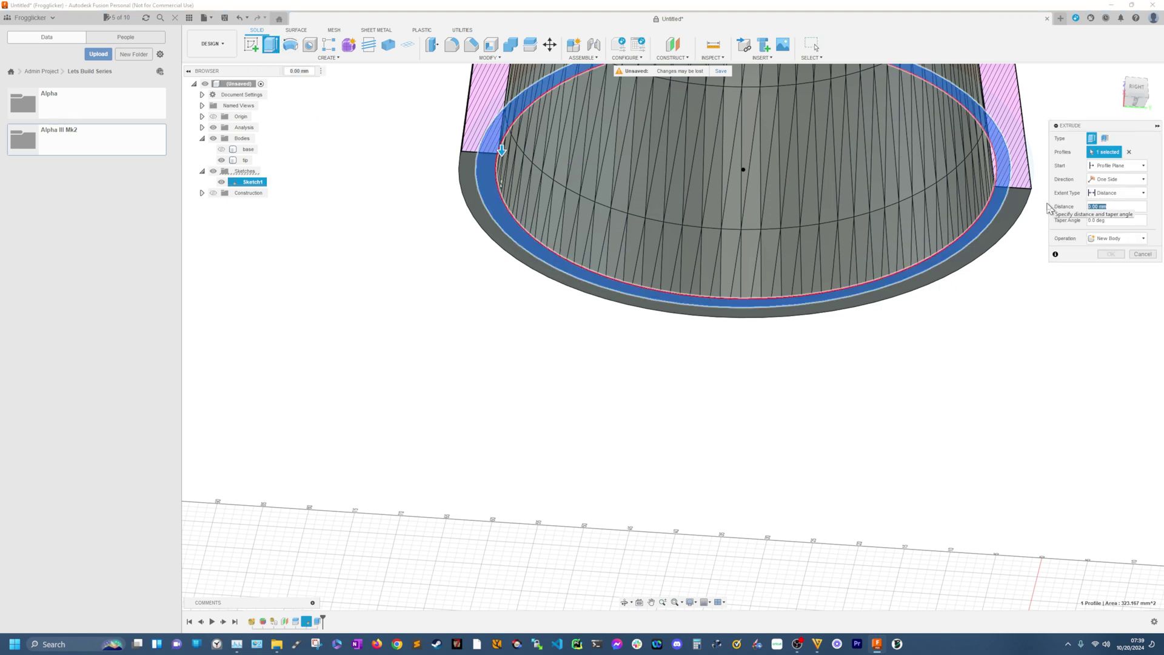
pyautogui.write('10.7')
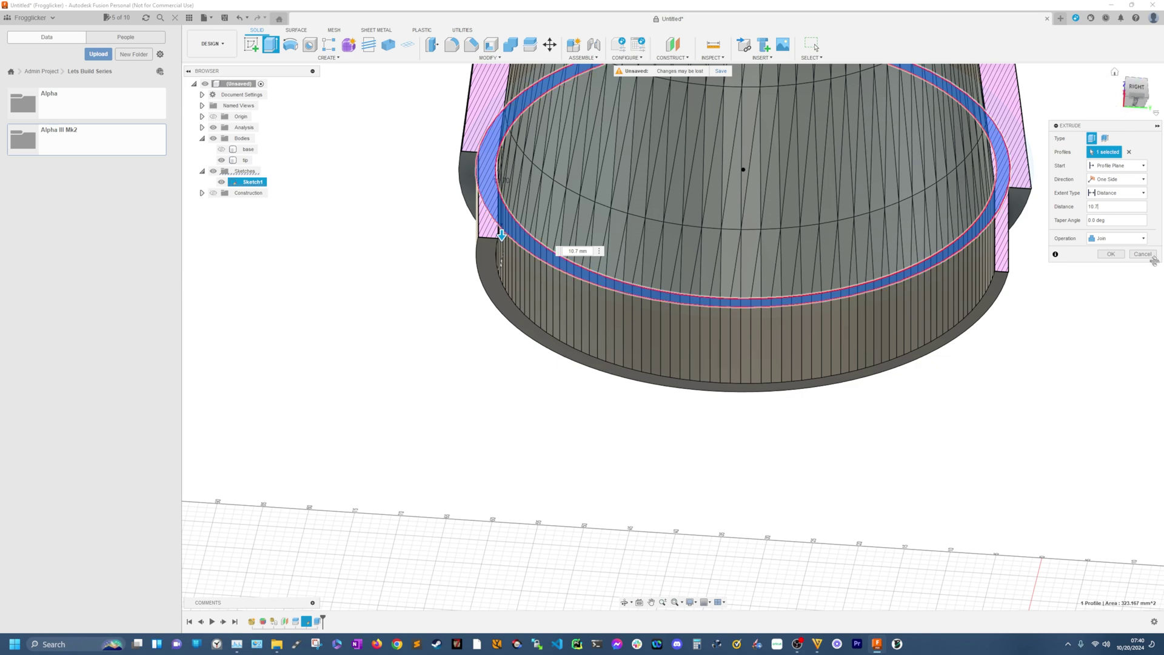
pyautogui.click(1111, 255)
# Examine in section how the tip's shoulder sits inside the recess of the base
pyautogui.keyDown('shift'); pyautogui.moveTo(340, 200); pyautogui.dragTo(361, 238, button='middle'); pyautogui.keyUp('shift')
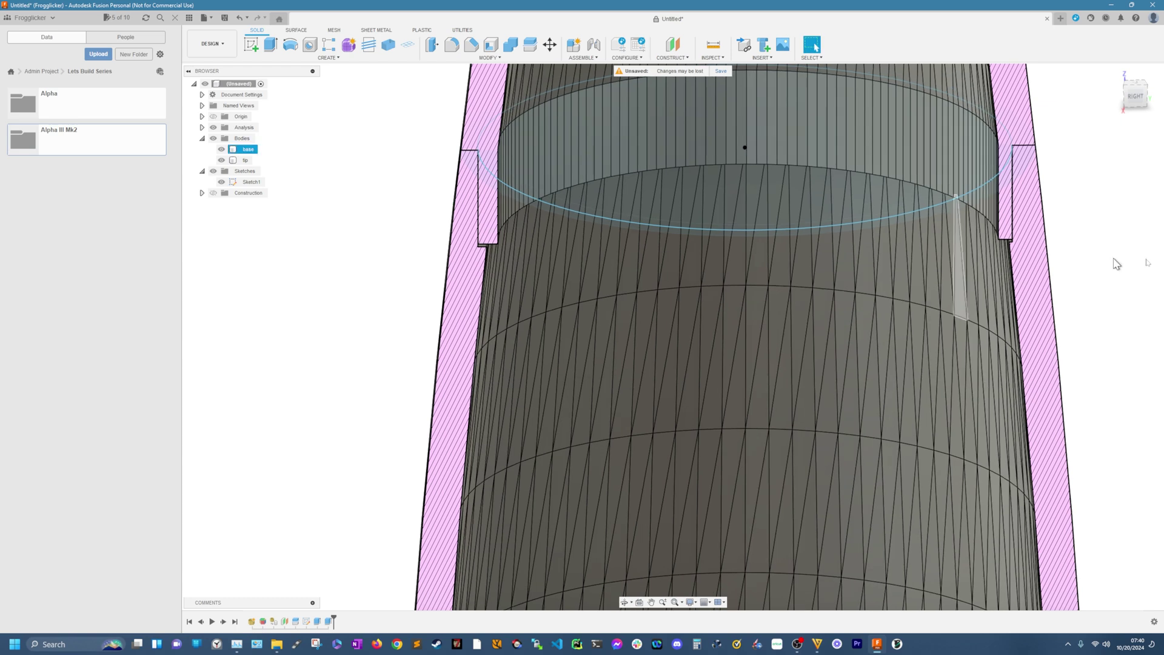
pyautogui.click(1116, 263)
pyautogui.keyDown('shift'); pyautogui.moveTo(1129, 256); pyautogui.dragTo(1127, 242, button='middle'); pyautogui.keyUp('shift')
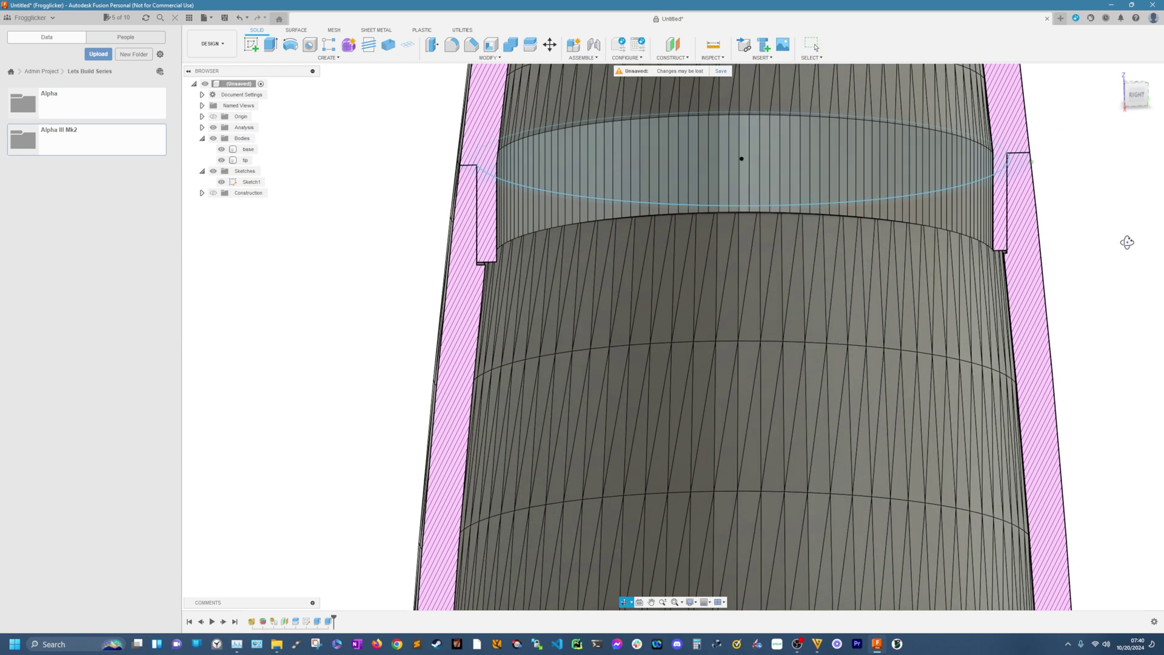
pyautogui.click(999, 221)
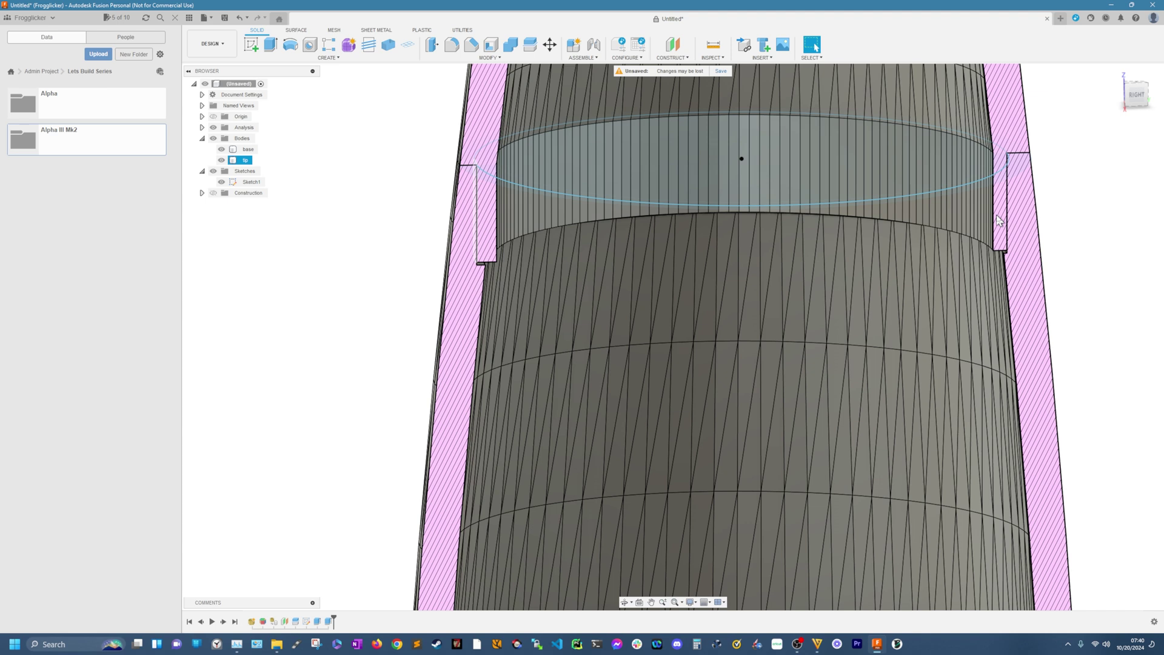
pyautogui.click(587, 188)
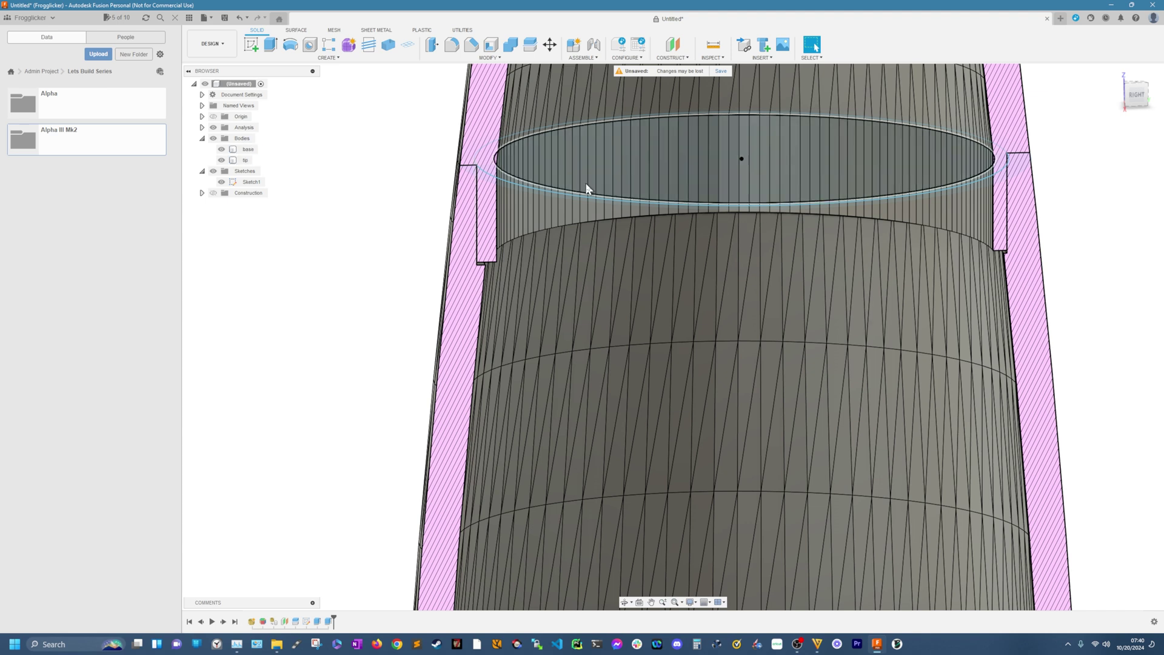
pyautogui.click(592, 187)
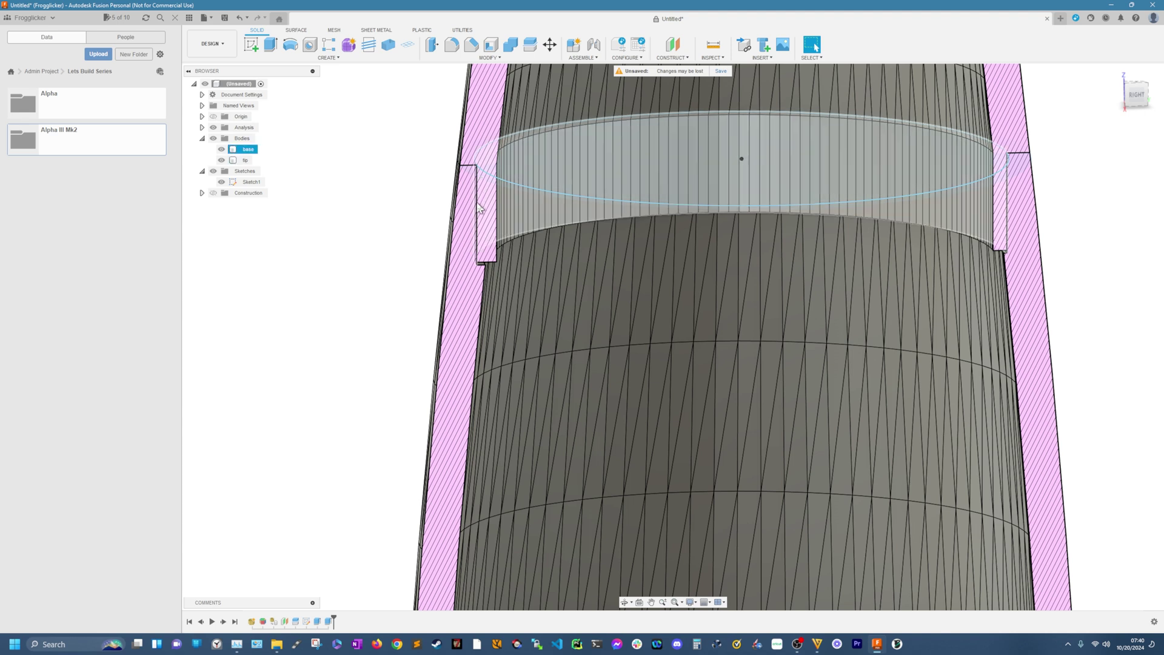
pyautogui.click(661, 196)
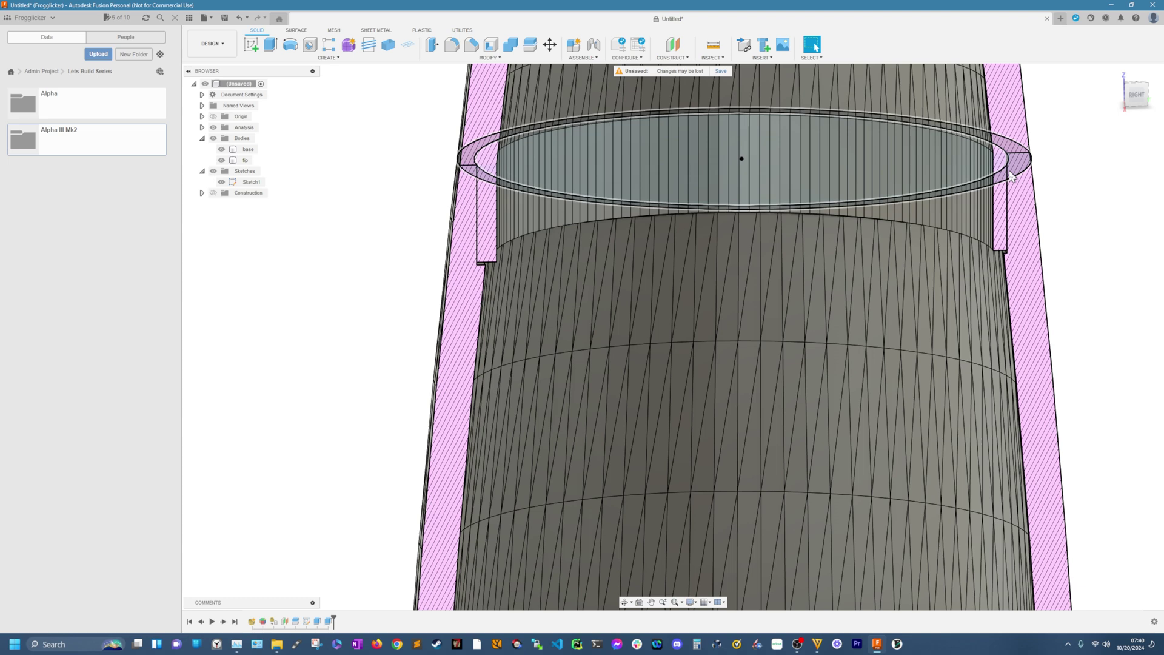
pyautogui.keyDown('shift'); pyautogui.moveTo(1091, 251); pyautogui.dragTo(1079, 246, button='middle'); pyautogui.keyUp('shift')
pyautogui.click(821, 275)
# Inspect the clearance beneath the shoulder's lower edge and the contact at the split line up close
pyautogui.scroll(5, 821, 276)
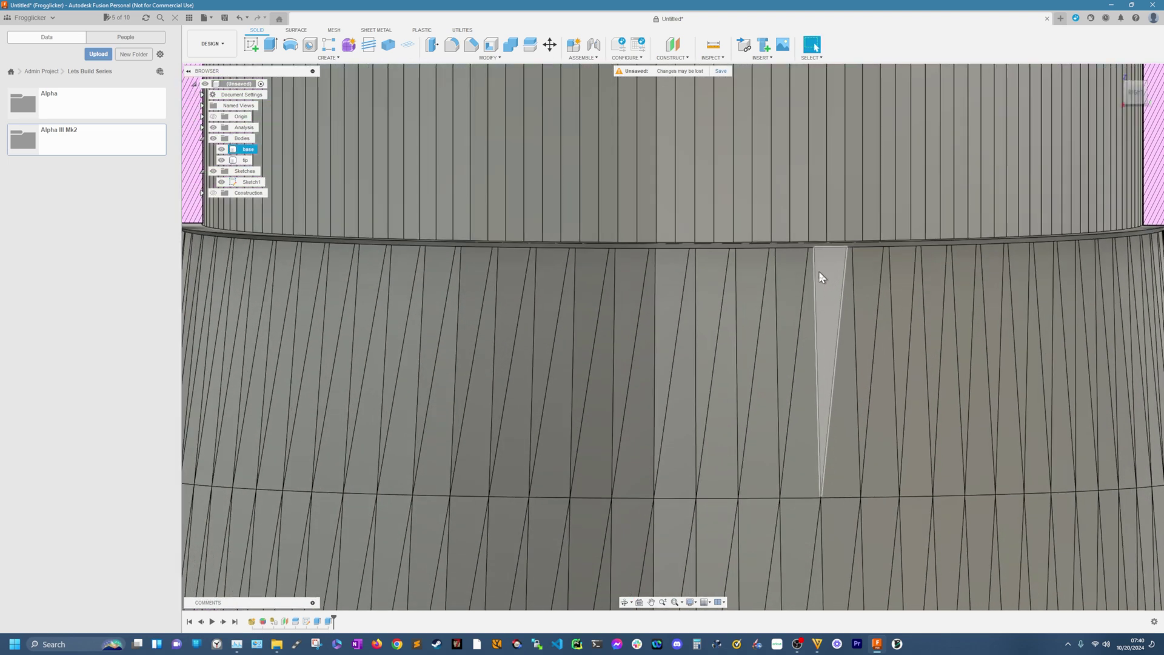
pyautogui.keyDown('shift'); pyautogui.moveTo(819, 271); pyautogui.dragTo(790, 263, button='middle'); pyautogui.keyUp('shift')
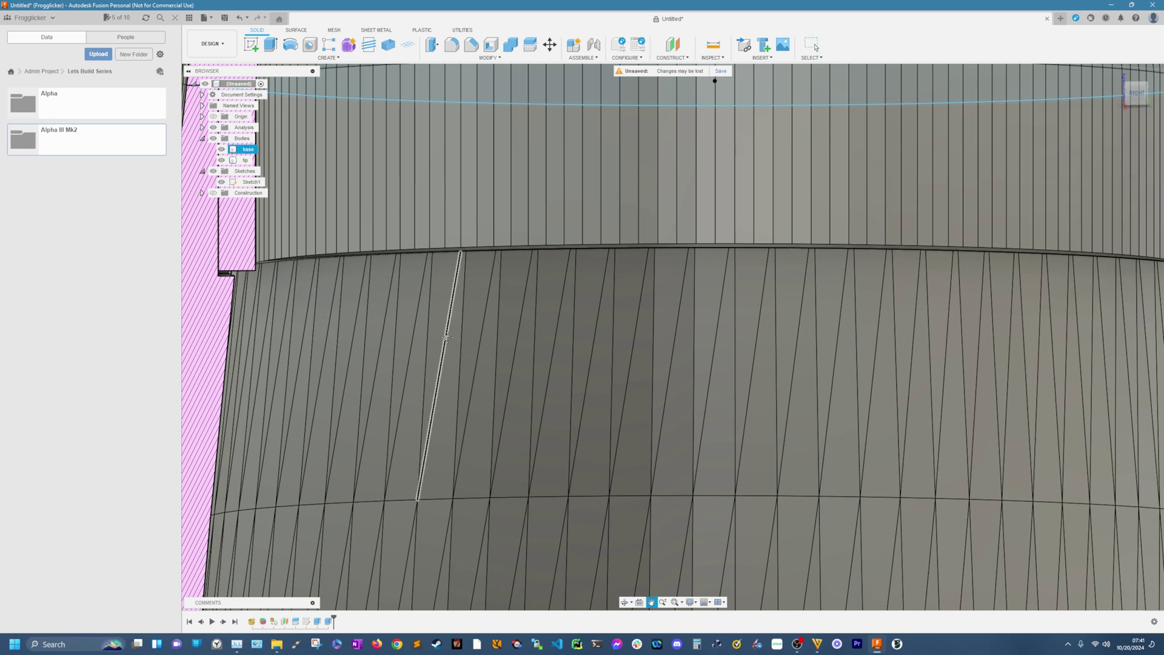
pyautogui.scroll(2, 434, 376)
pyautogui.moveTo(434, 376); pyautogui.dragTo(520, 433, button='middle')
pyautogui.scroll(-3, 520, 432)
pyautogui.click(463, 332)
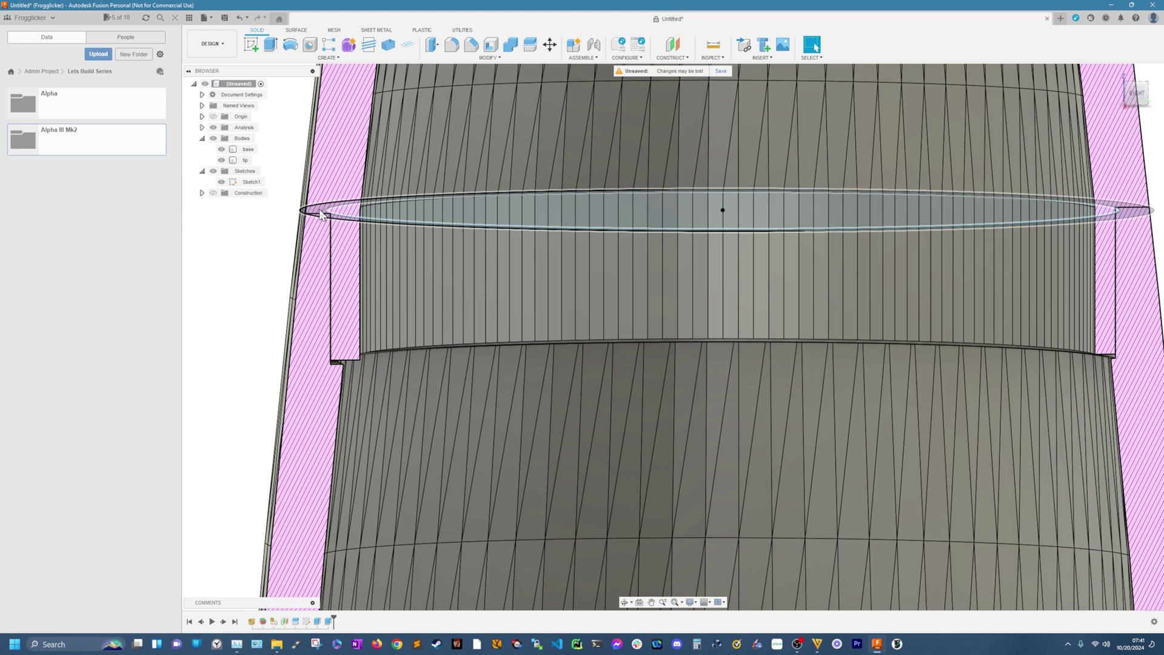
pyautogui.click(322, 212)
pyautogui.click(297, 421)
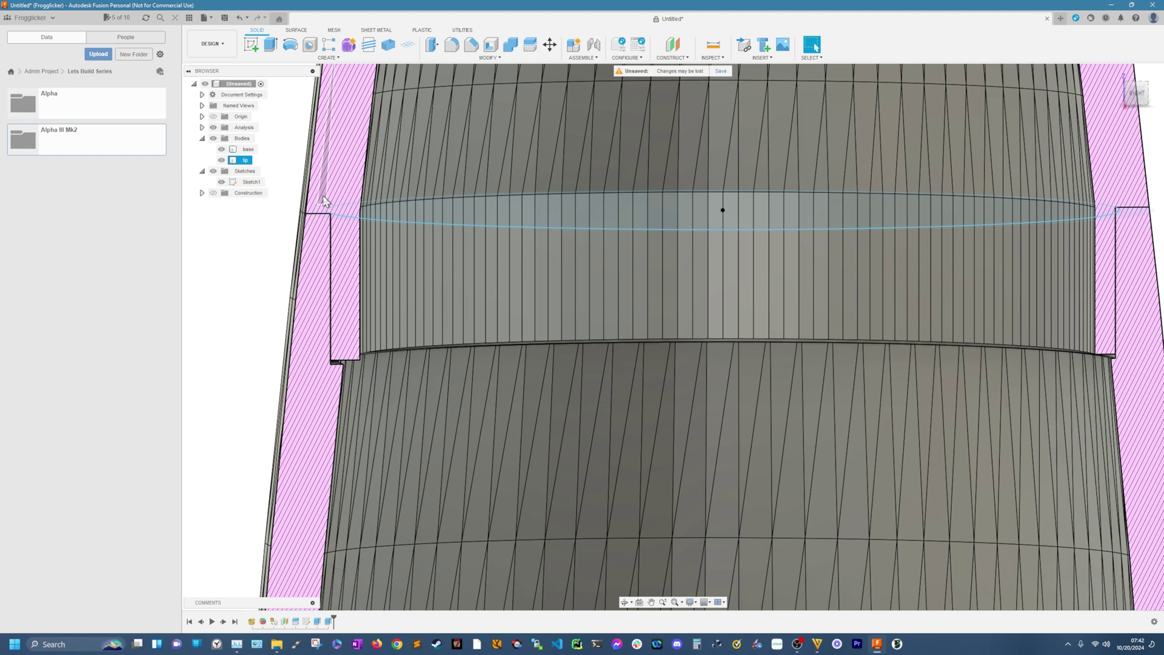
pyautogui.click(414, 279)
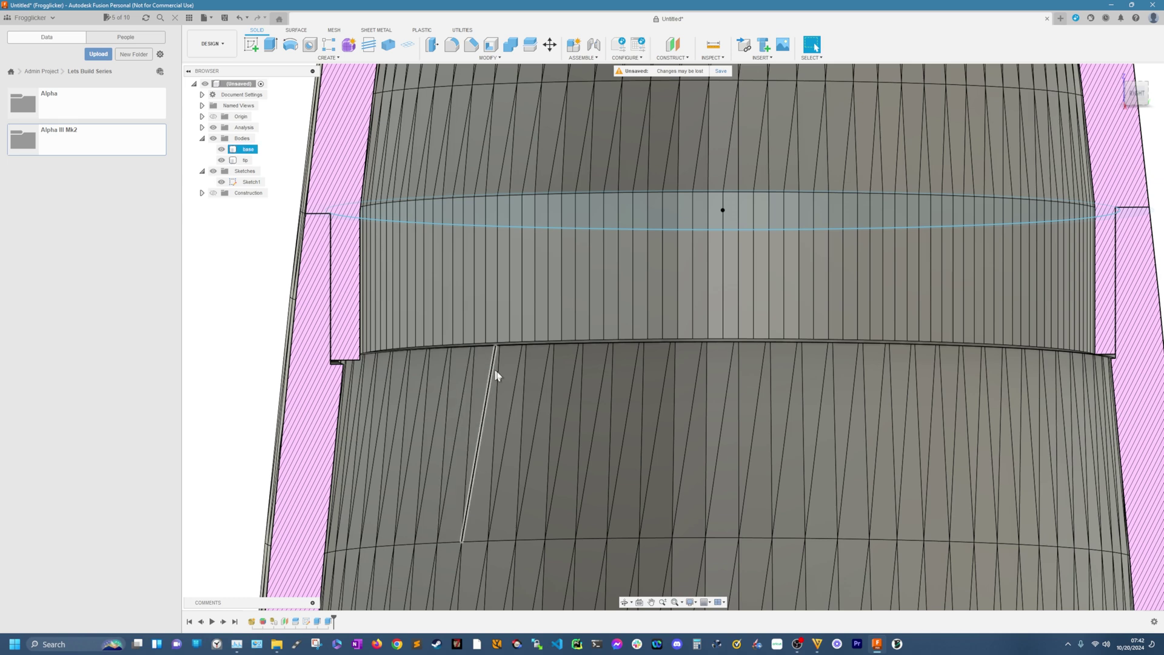
pyautogui.keyDown('shift'); pyautogui.moveTo(792, 484); pyautogui.dragTo(787, 483, button='middle'); pyautogui.keyUp('shift')
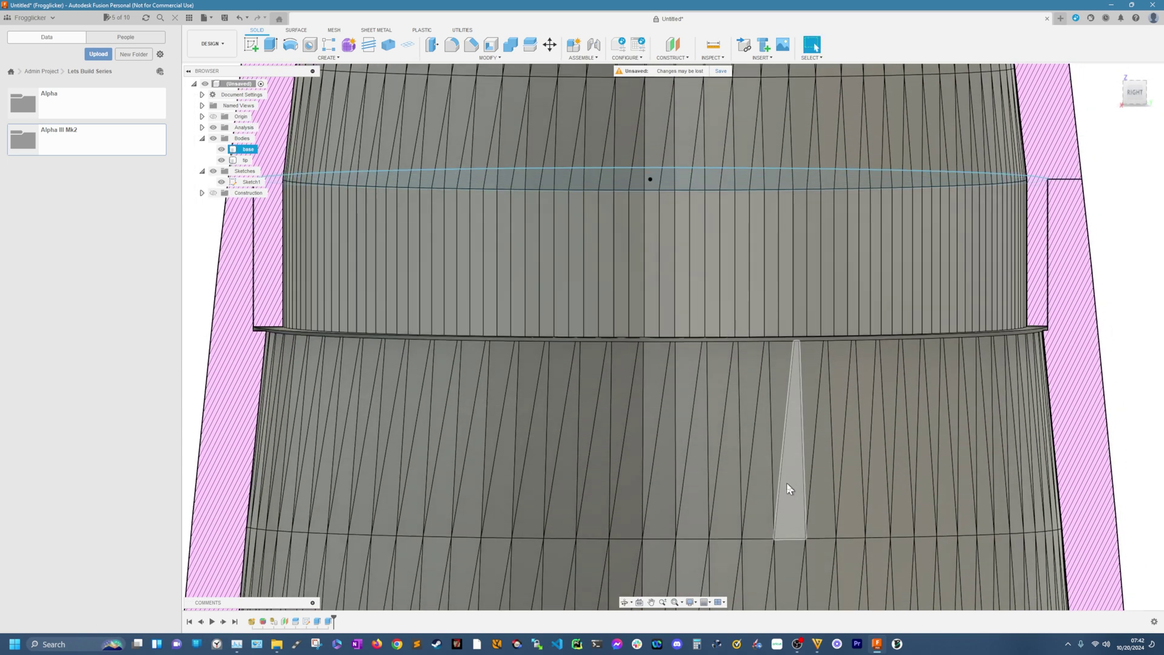
pyautogui.click(789, 339)
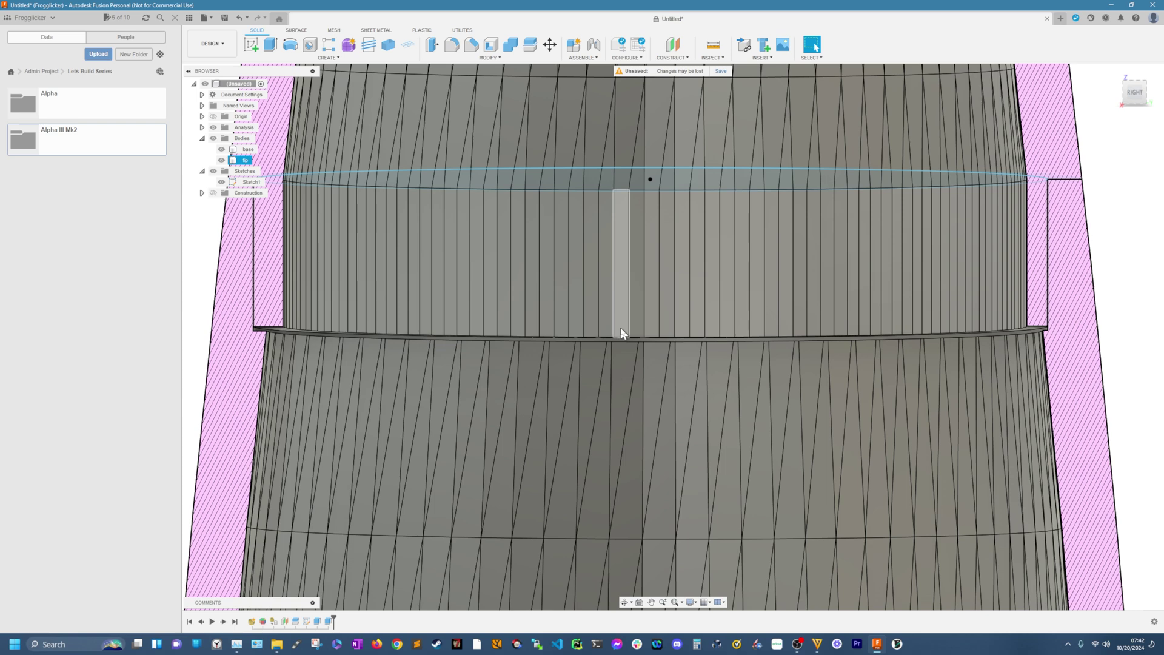
pyautogui.scroll(-5, 685, 358)
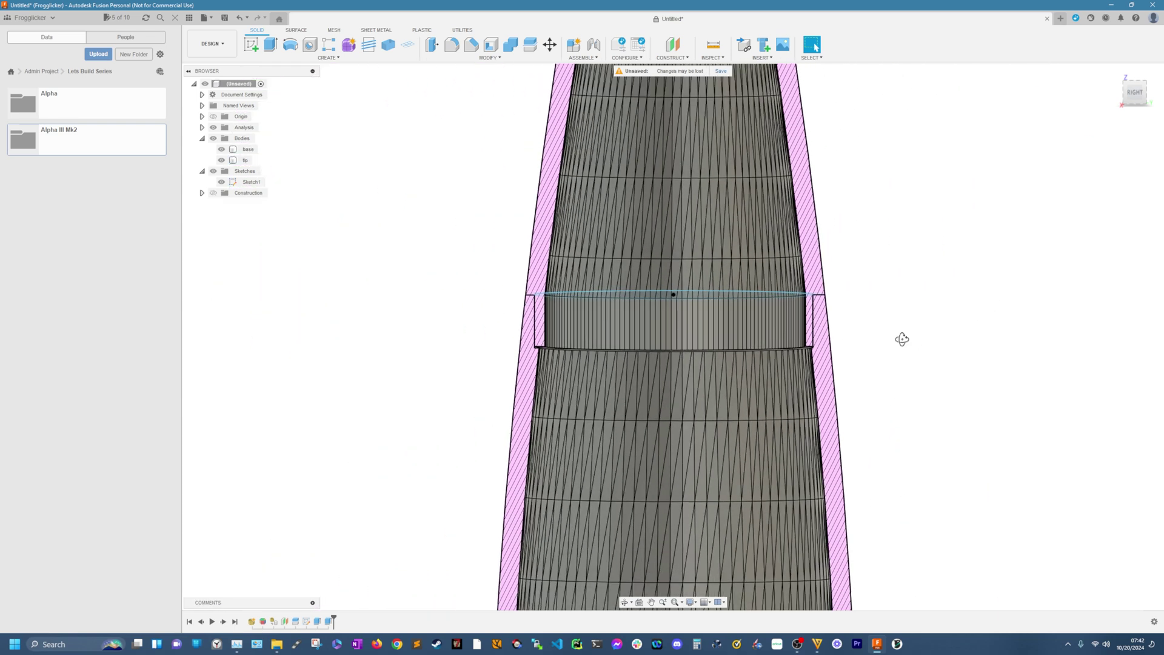
pyautogui.keyDown('shift'); pyautogui.moveTo(902, 338); pyautogui.dragTo(936, 362, button='middle'); pyautogui.keyUp('shift')
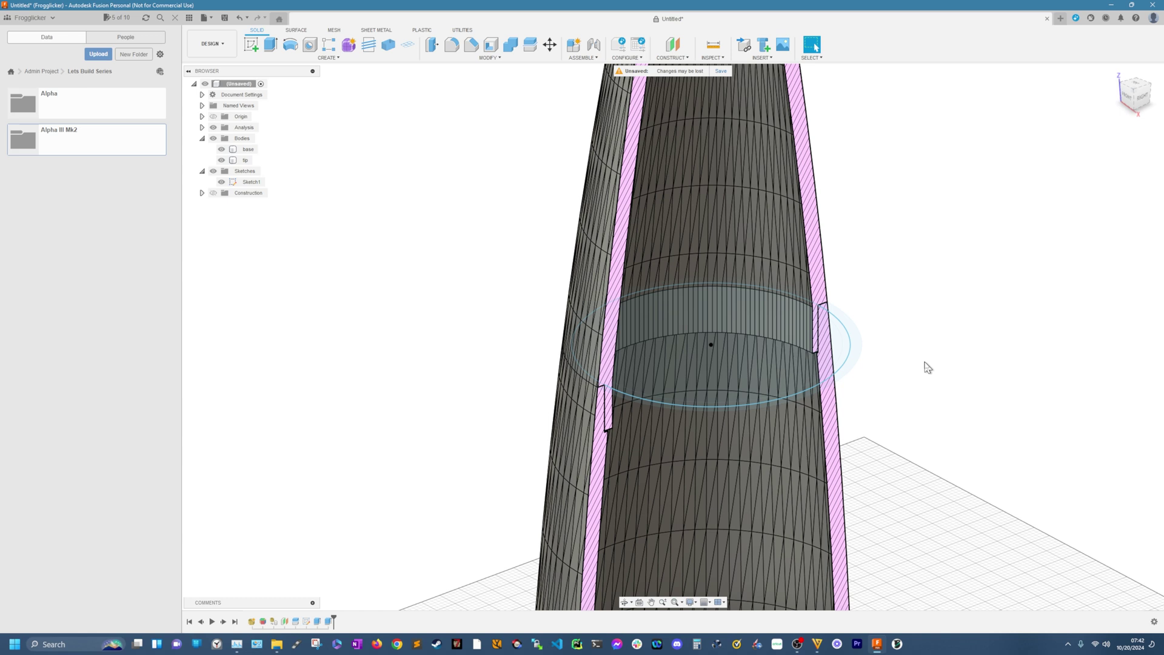
# Set up an export of the design as STL named Sample Nosecone, and decline replacing the existing file
pyautogui.click(210, 19)
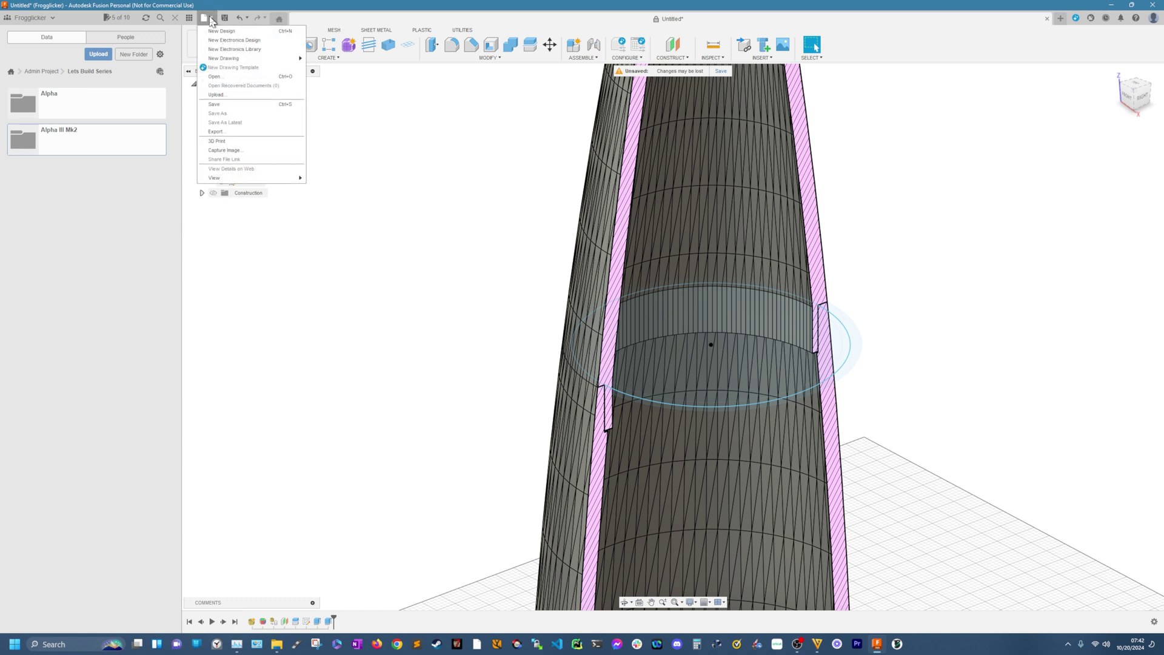
pyautogui.click(219, 132)
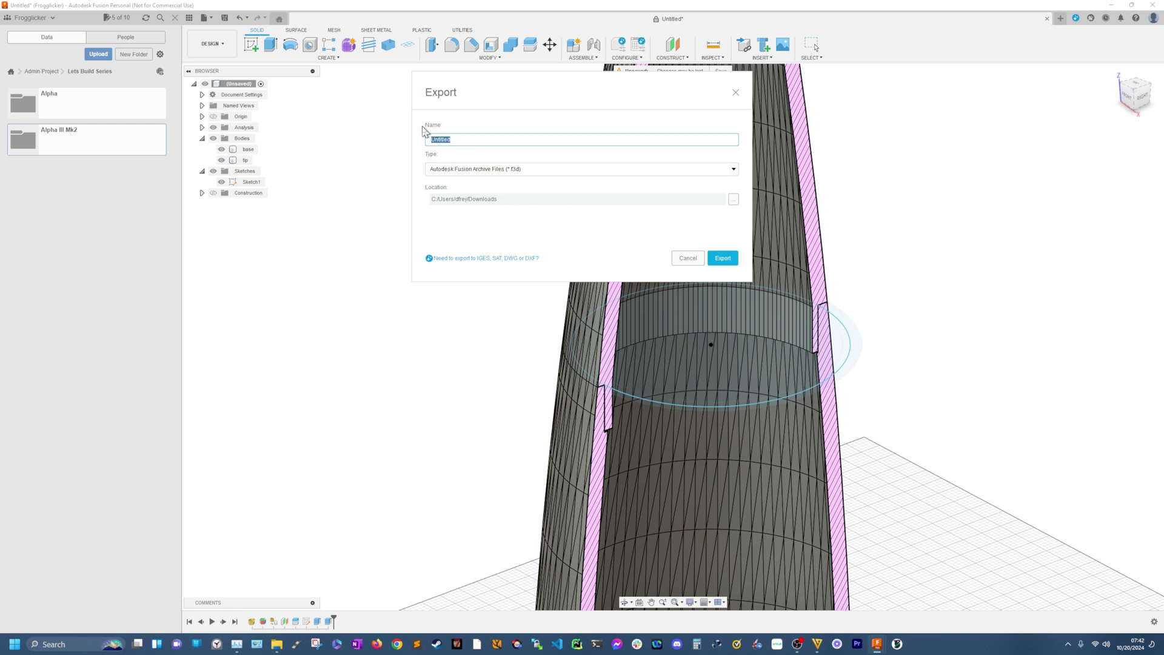
pyautogui.write('Sample Noxeco')
pyautogui.press('BackSpace')
pyautogui.press('BackSpace')
pyautogui.press('BackSpace')
pyautogui.write('econe')
pyautogui.click(515, 170)
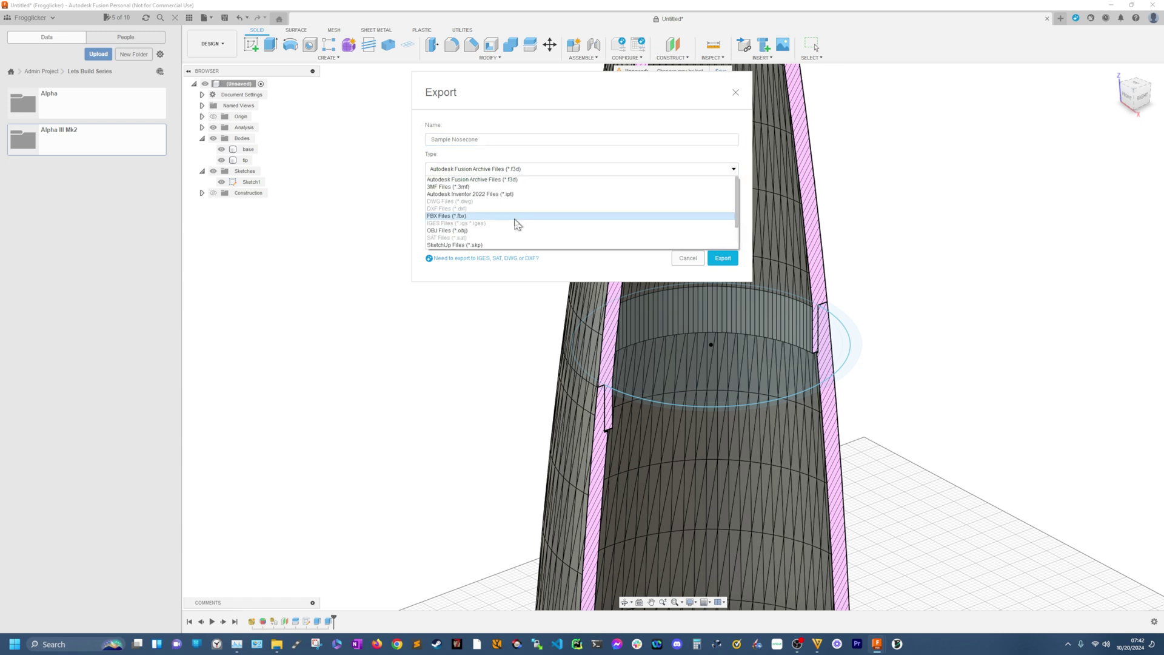
pyautogui.scroll(-2, 516, 223)
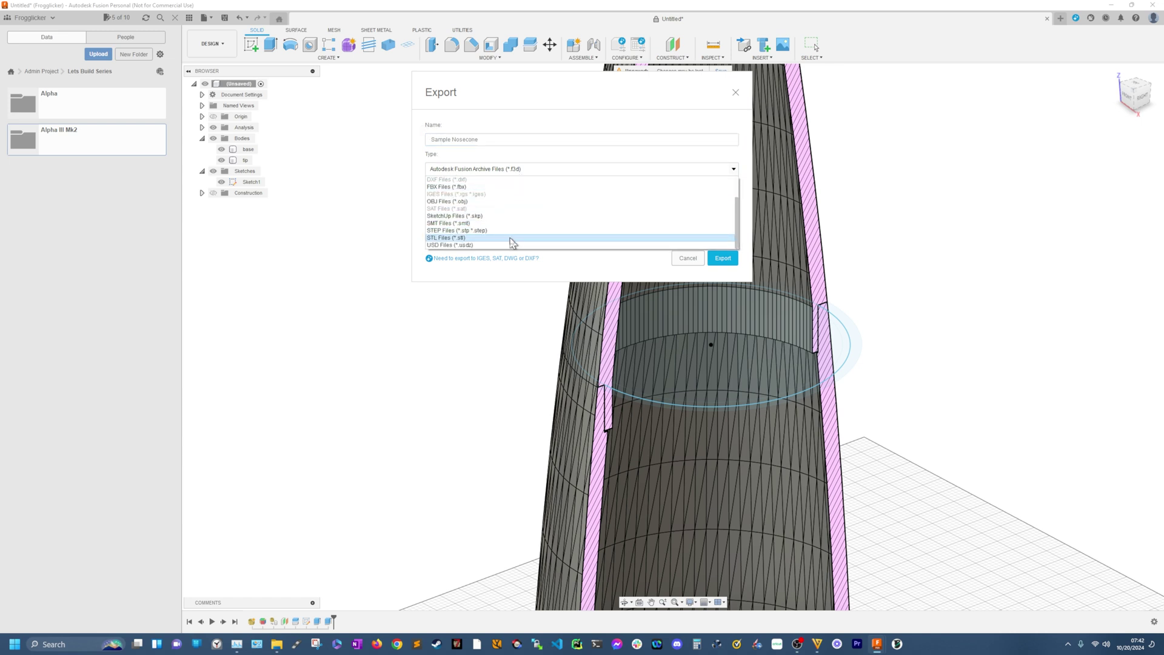
pyautogui.click(511, 238)
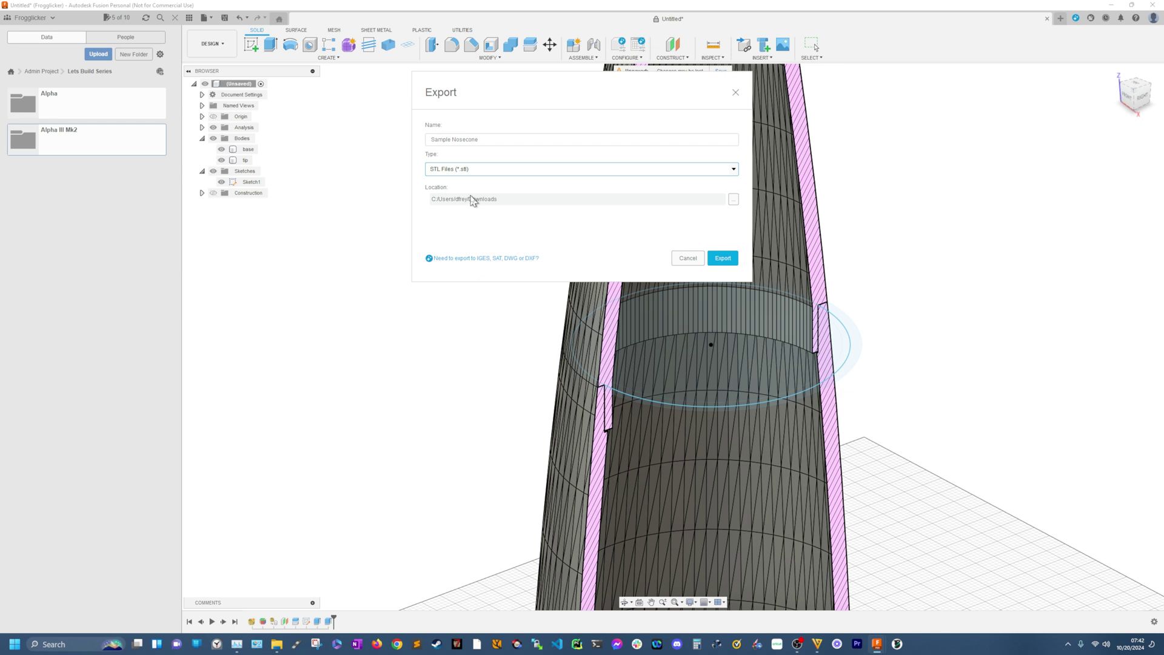
pyautogui.click(713, 256)
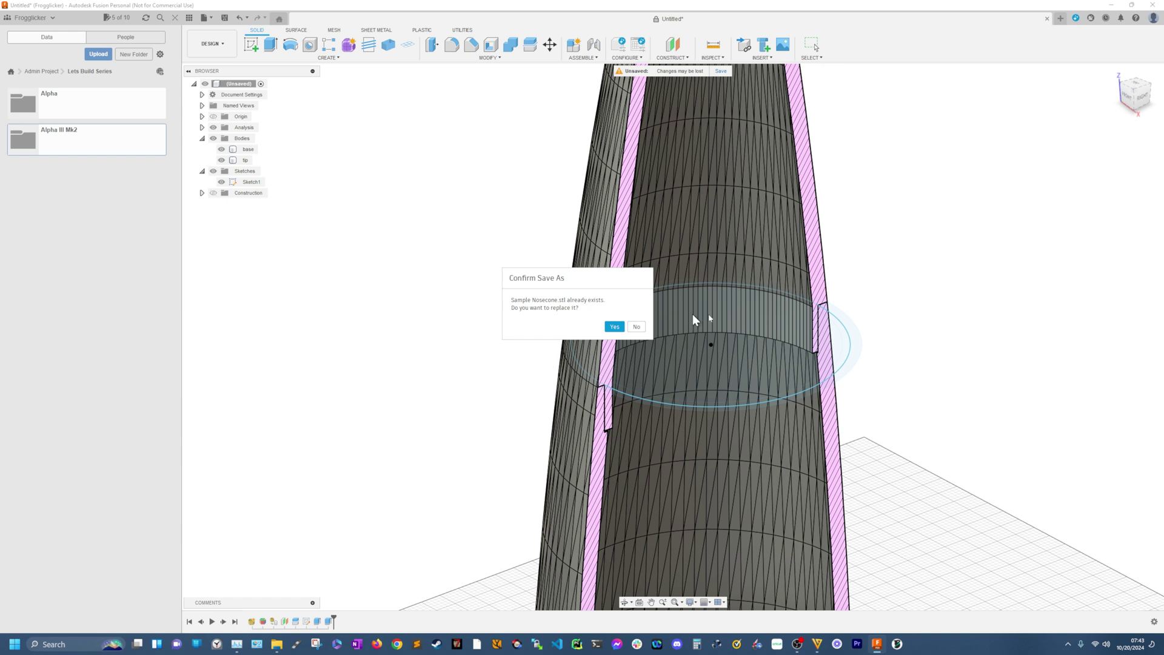
pyautogui.click(637, 327)
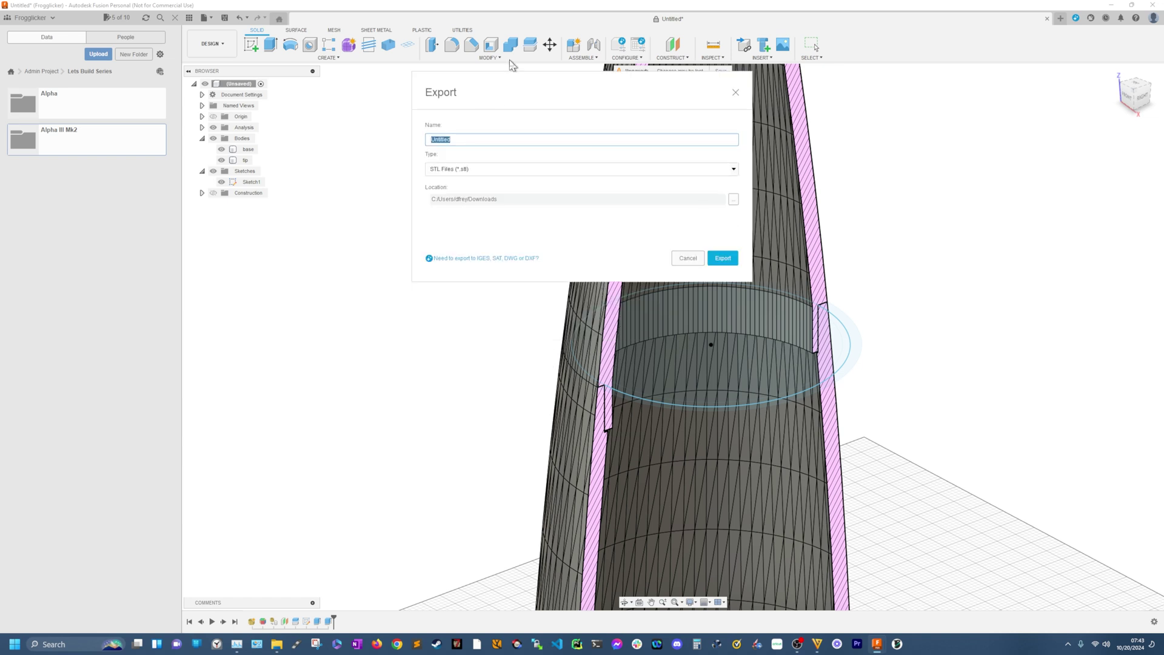
# Export the design as an STL file named Frogglicker Sample to the Downloads folder
pyautogui.click(473, 140)
pyautogui.hotkey('ctrl', 'BackSpace')
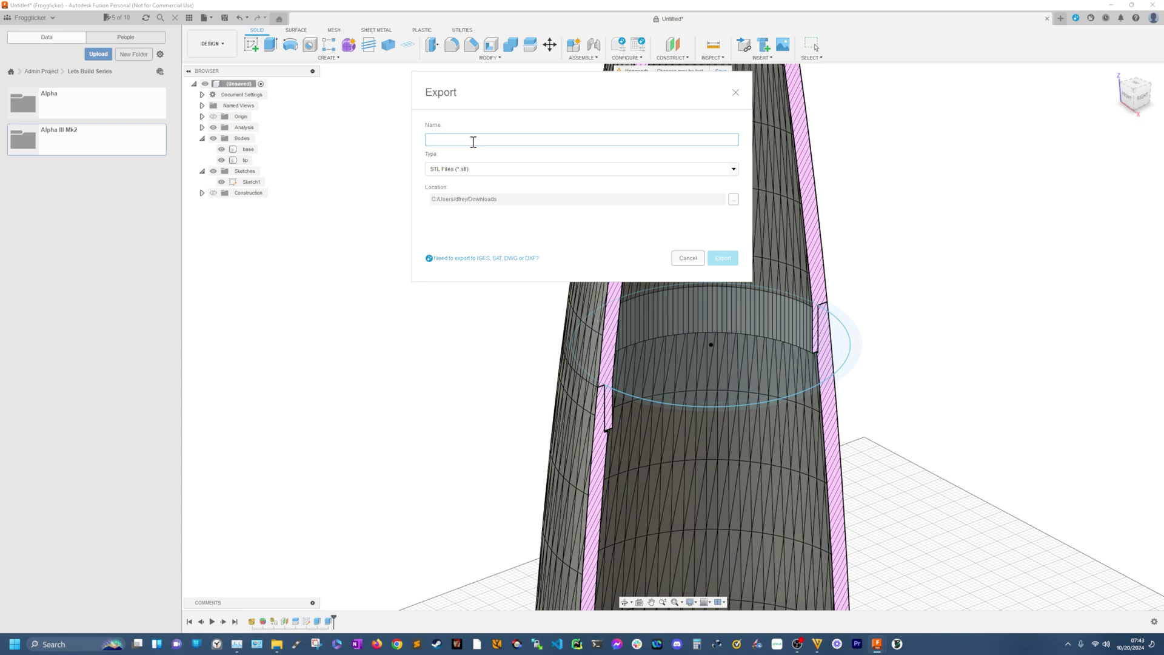
pyautogui.write('Frogglicker Sample')
pyautogui.click(723, 259)
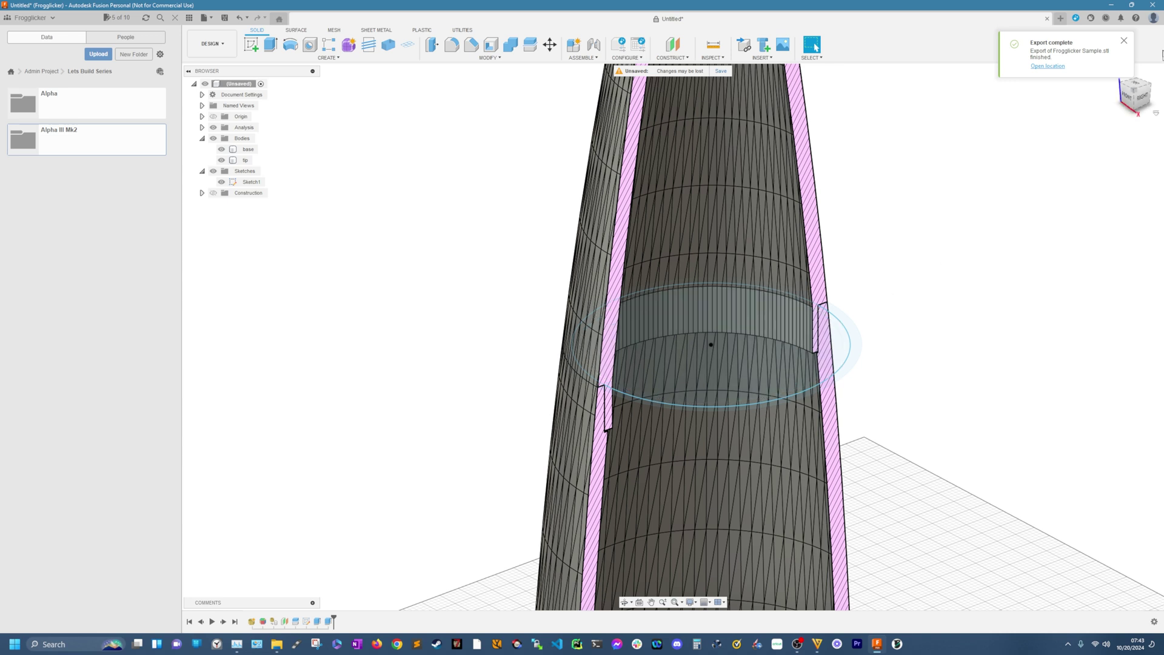
# Switch to OrcaSlicer and open an untitled project with the empty build plate
pyautogui.rightClick(899, 648)
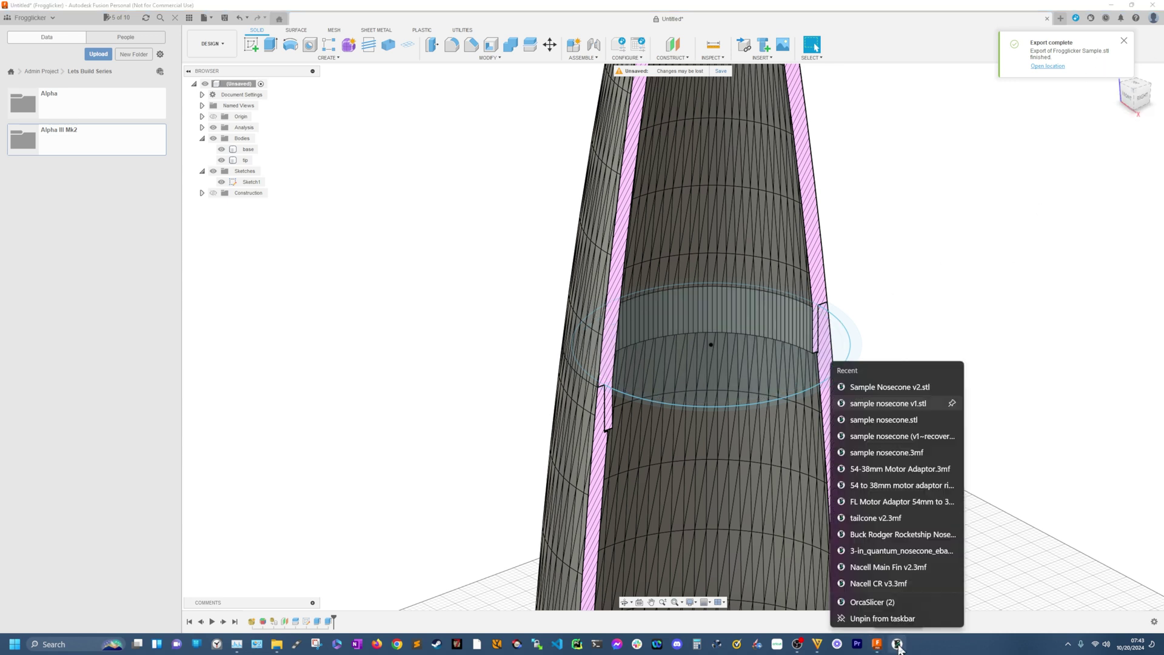
pyautogui.click(899, 648)
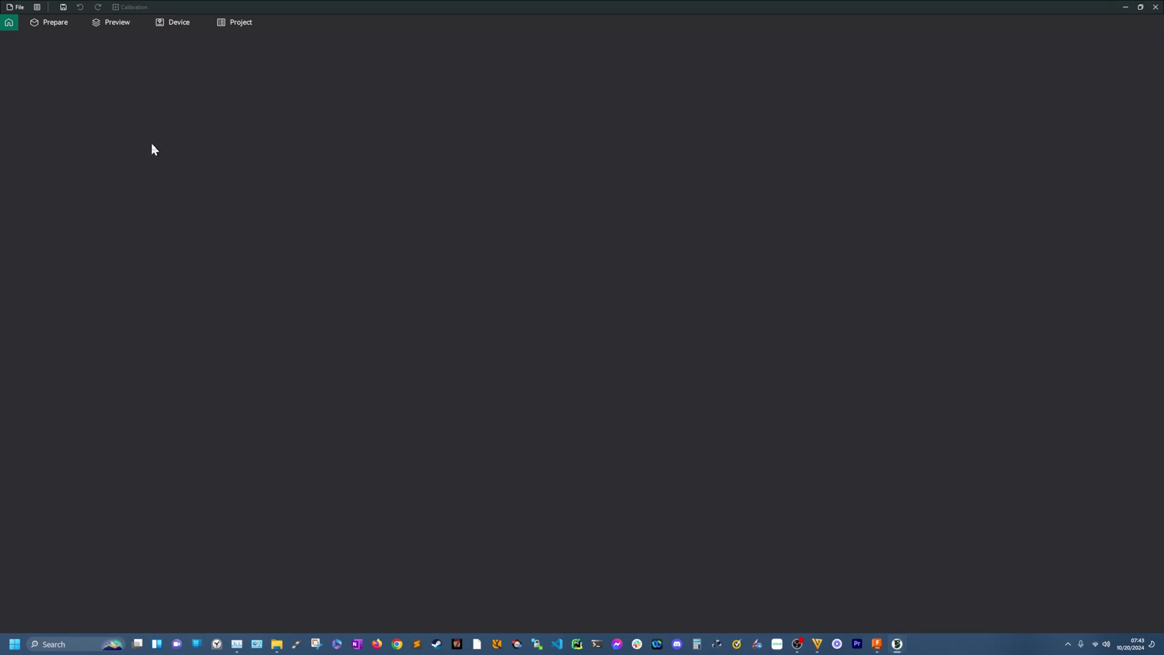
pyautogui.click(9, 25)
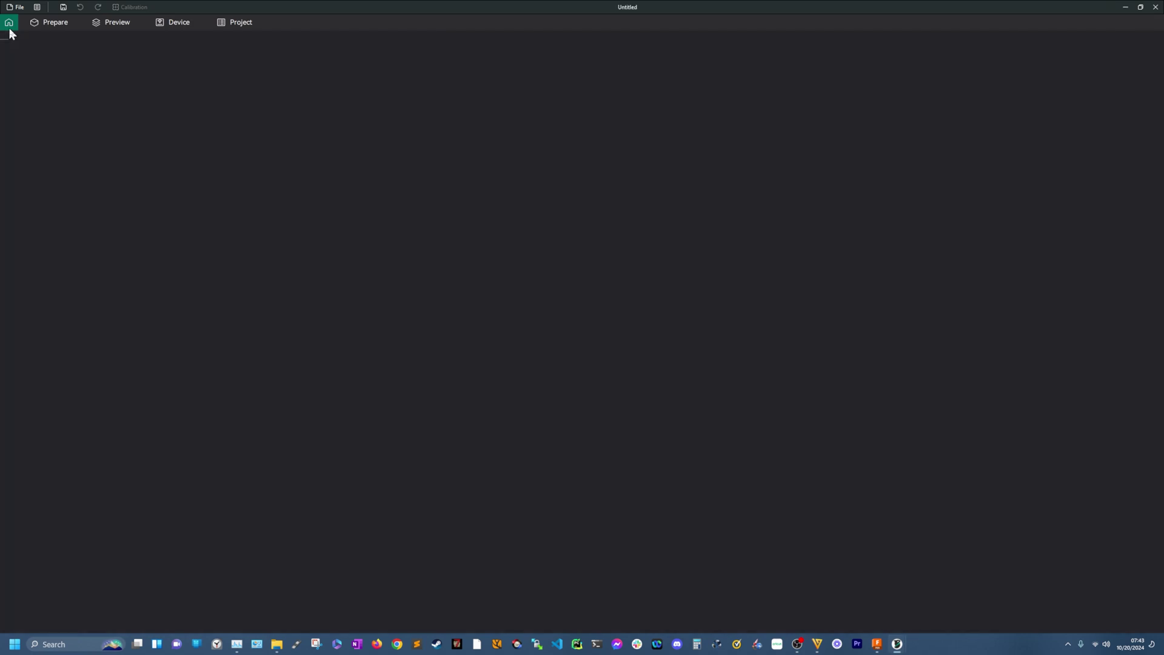
pyautogui.click(54, 72)
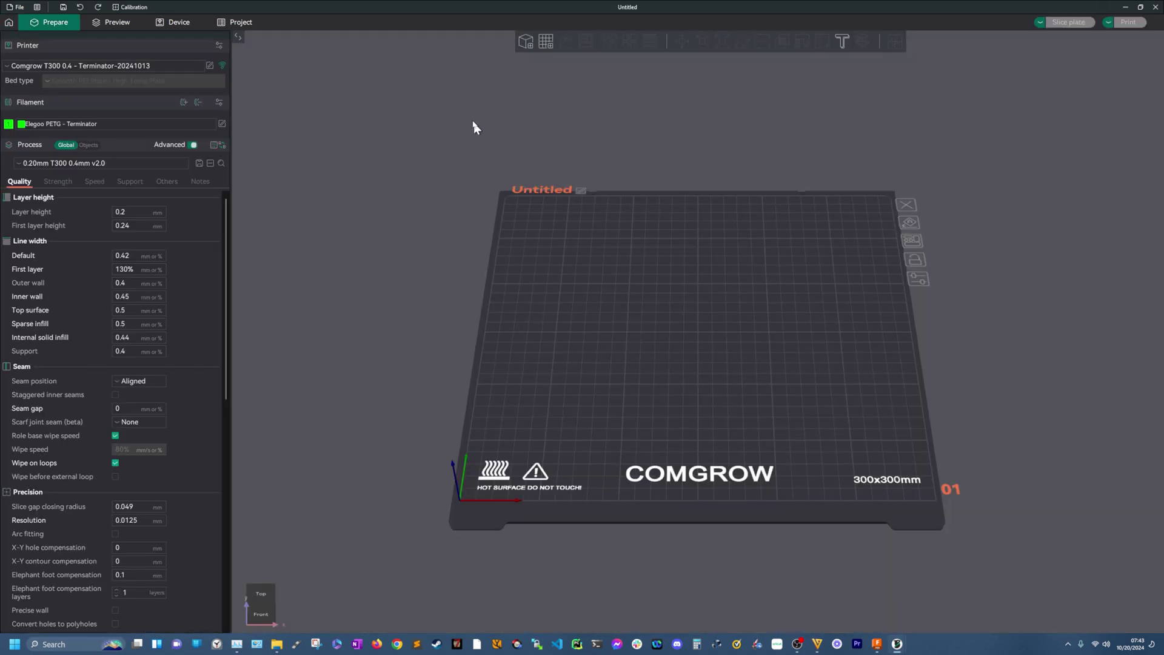
# Import Frogglicker Sample.stl from the Downloads folder onto the build plate
pyautogui.click(544, 43)
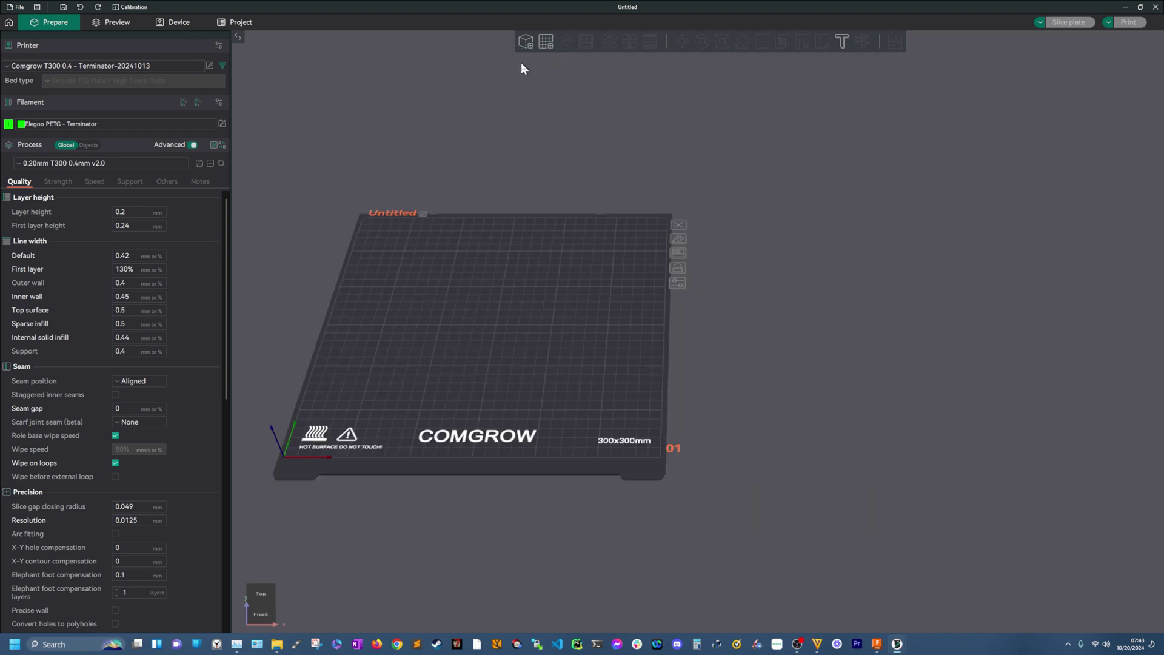
pyautogui.hotkey('ctrl', 'i')
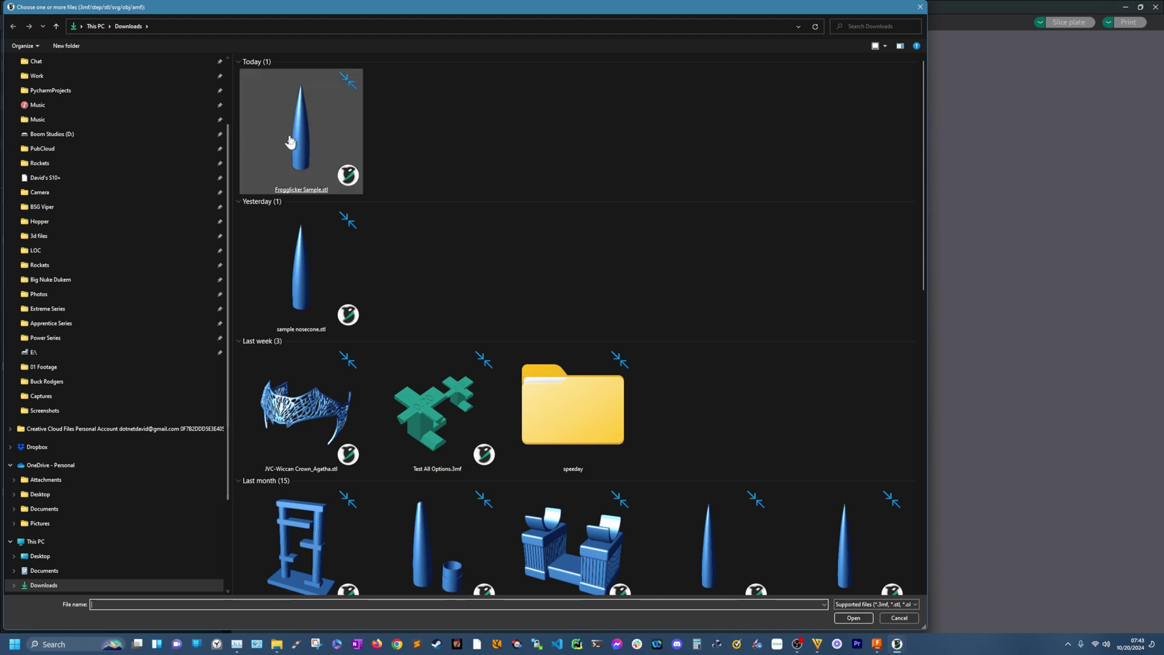
pyautogui.doubleClick(312, 145)
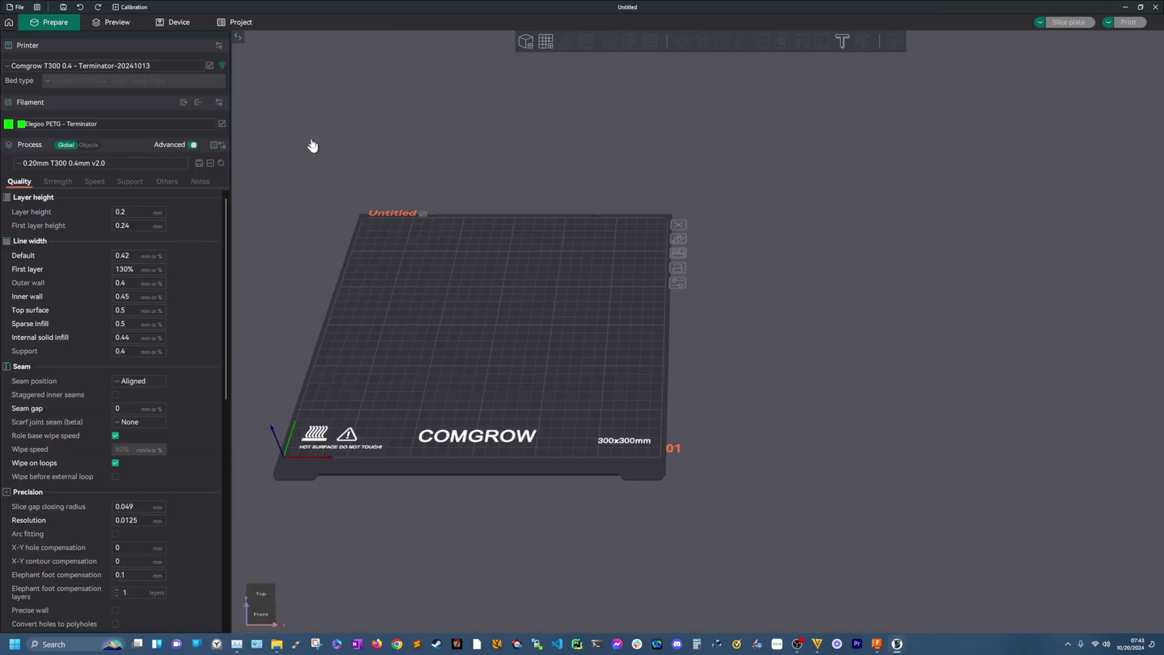
# Split the imported nosecone into separate tip and base objects and auto-arrange both on the current plate
pyautogui.moveTo(356, 234); pyautogui.dragTo(629, 445, button='middle')
pyautogui.moveTo(842, 472); pyautogui.dragTo(813, 467)
pyautogui.rightClick(818, 468)
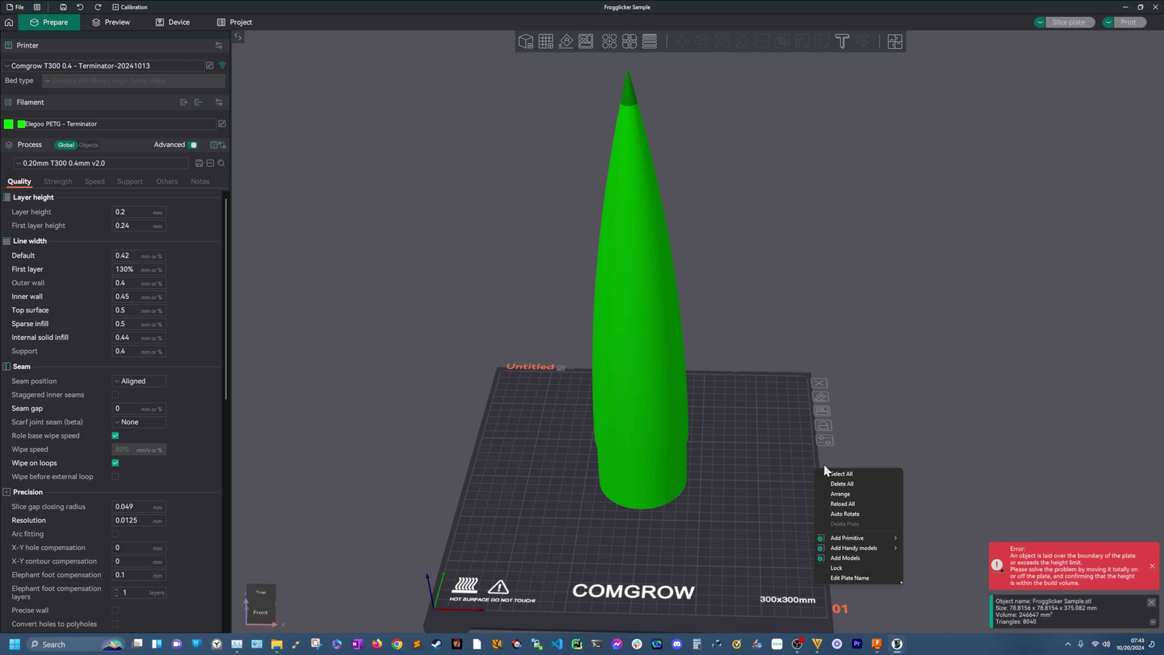
pyautogui.click(925, 341)
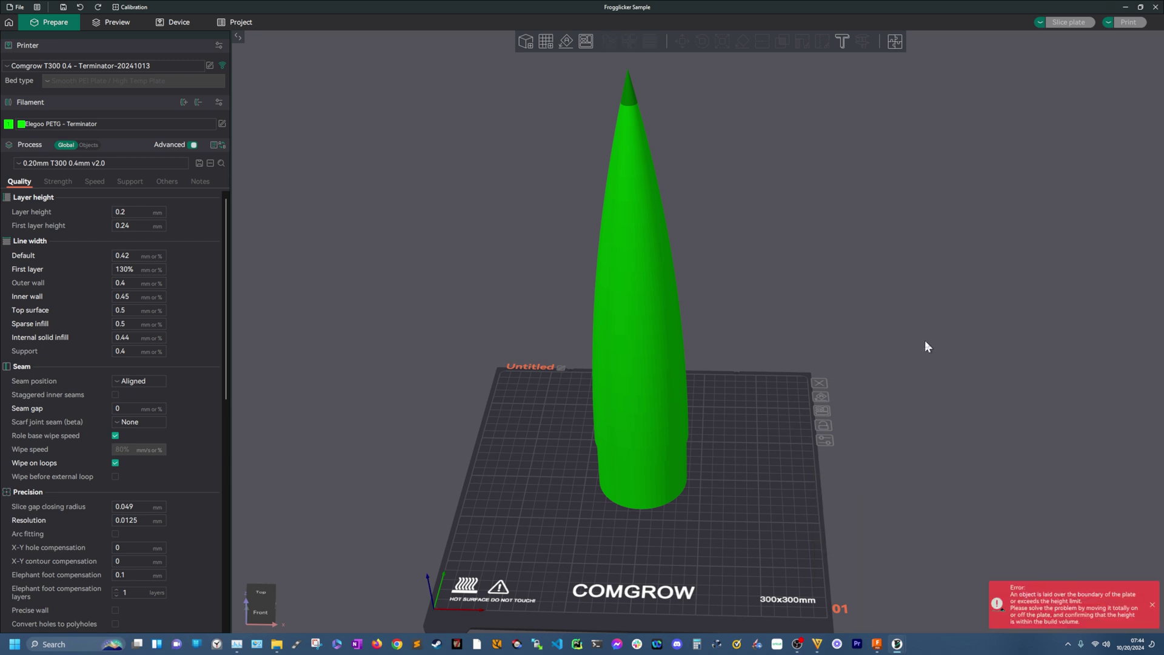
pyautogui.click(632, 228)
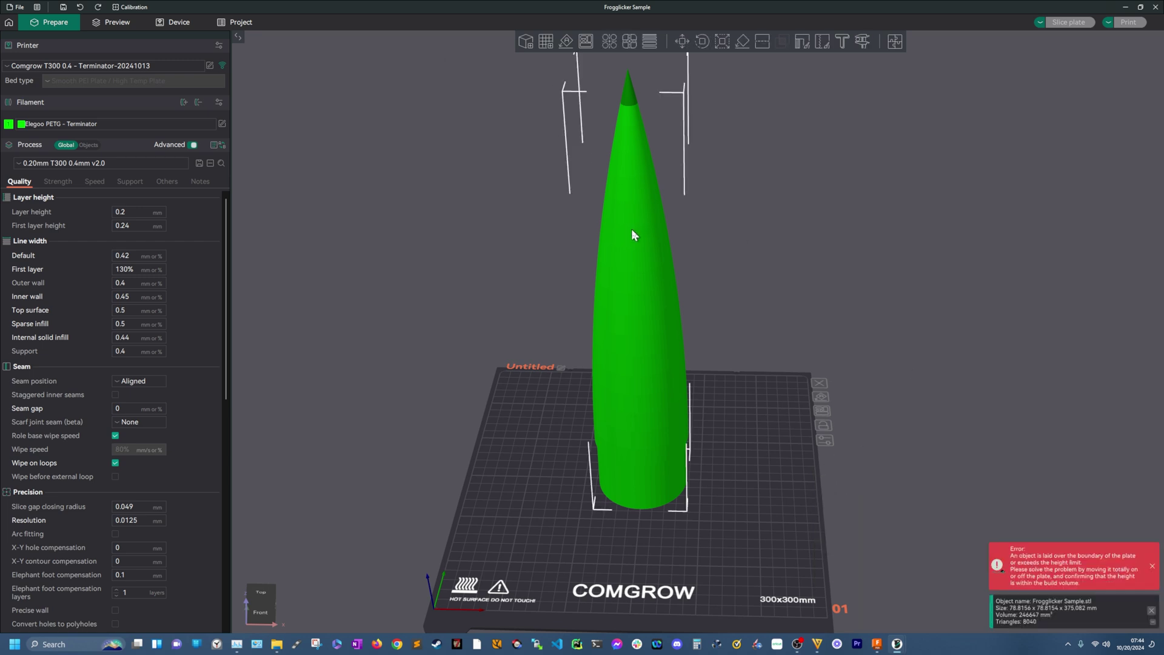
pyautogui.click(610, 40)
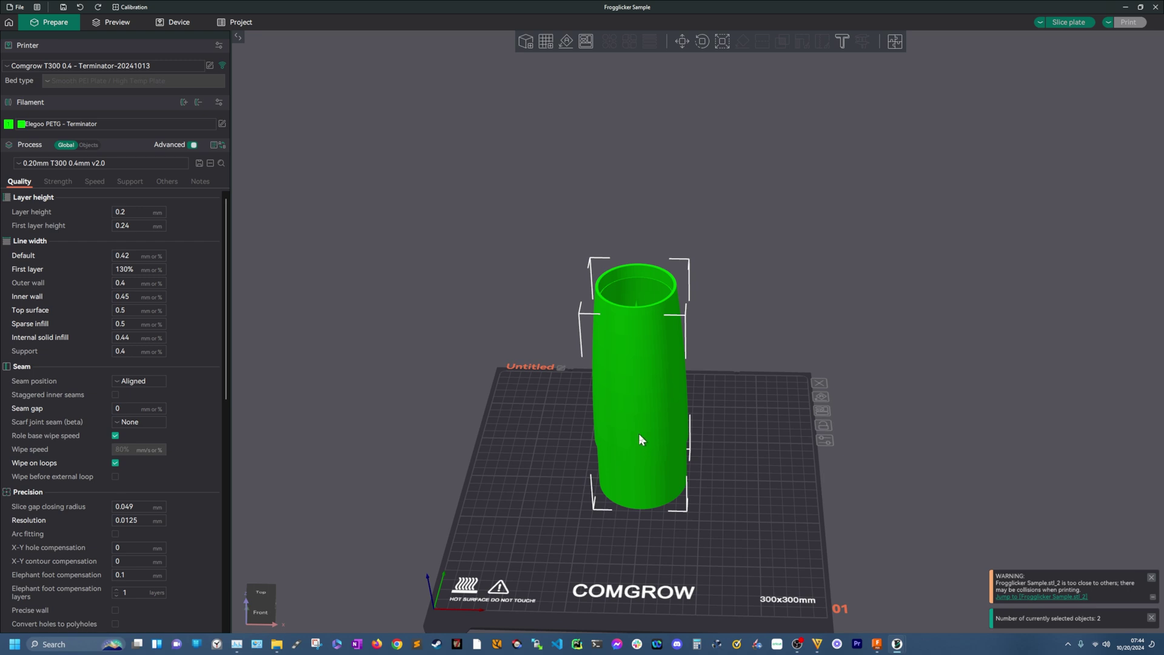
pyautogui.moveTo(638, 434); pyautogui.dragTo(532, 379)
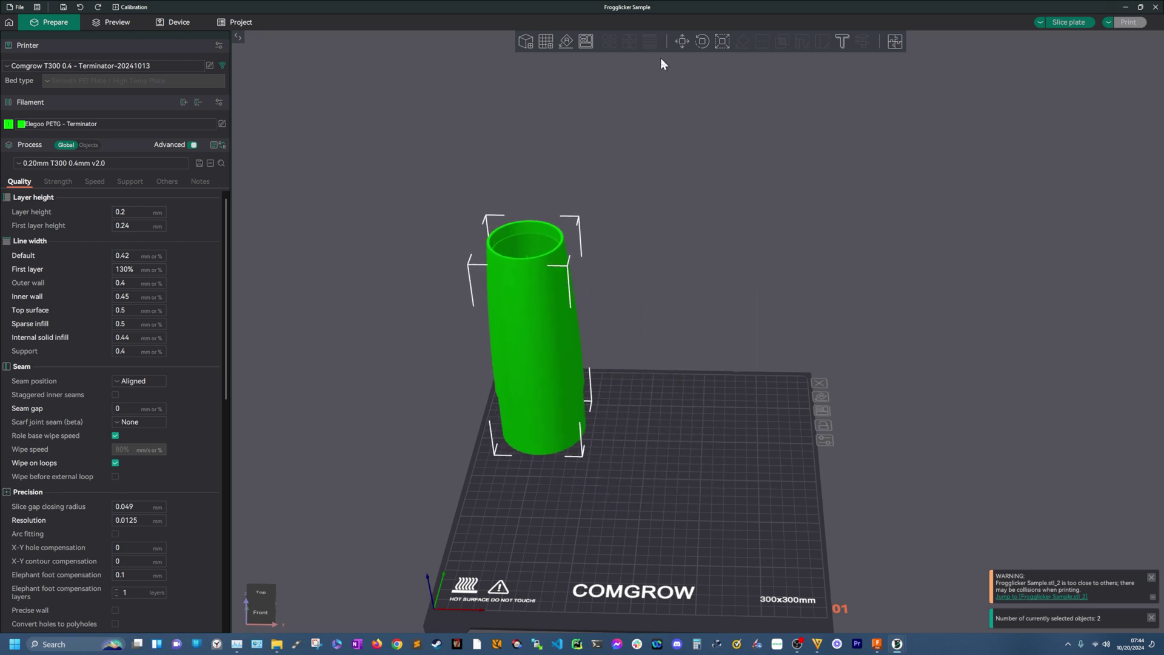
pyautogui.click(818, 402)
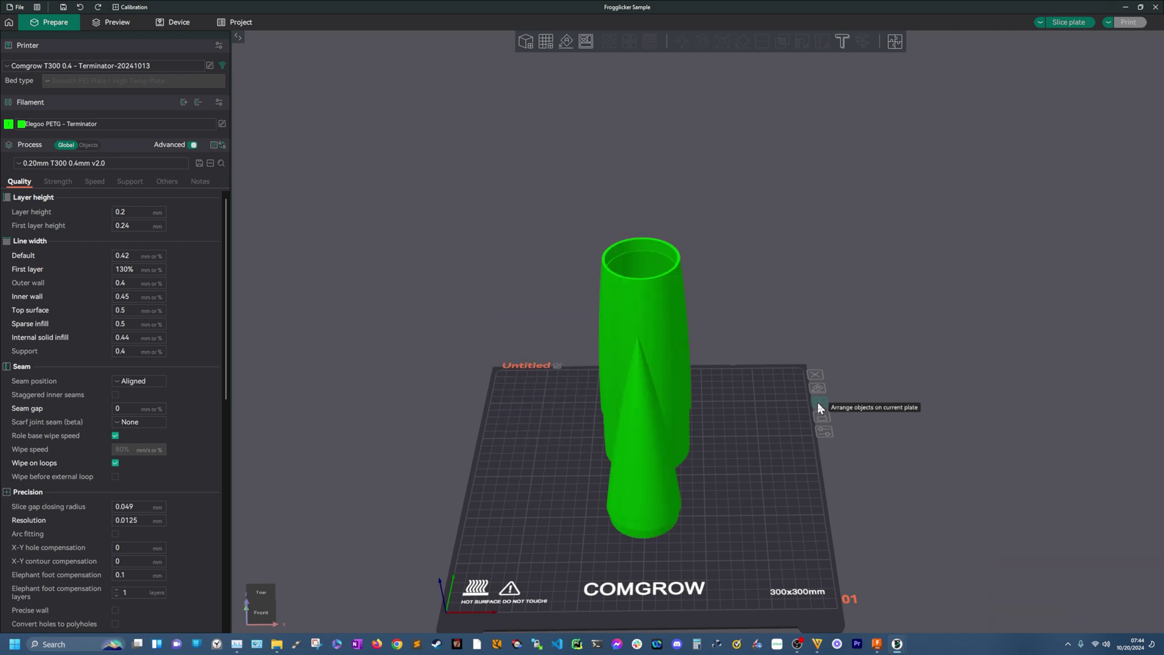
# Examine the arranged tip and base from the side and at an angle, and select the base to check its size
pyautogui.press('5')
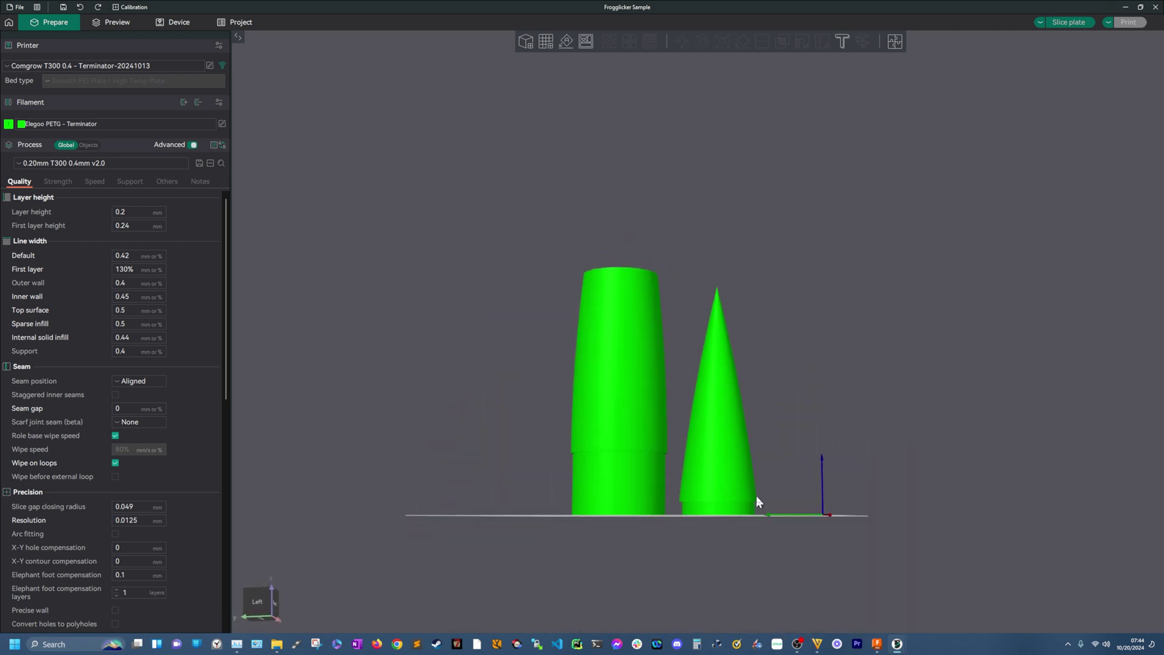
pyautogui.moveTo(756, 496)
pyautogui.mouseDown()
pyautogui.moveTo(752, 475)
pyautogui.moveTo(774, 500)
pyautogui.moveTo(755, 518)
pyautogui.mouseUp()
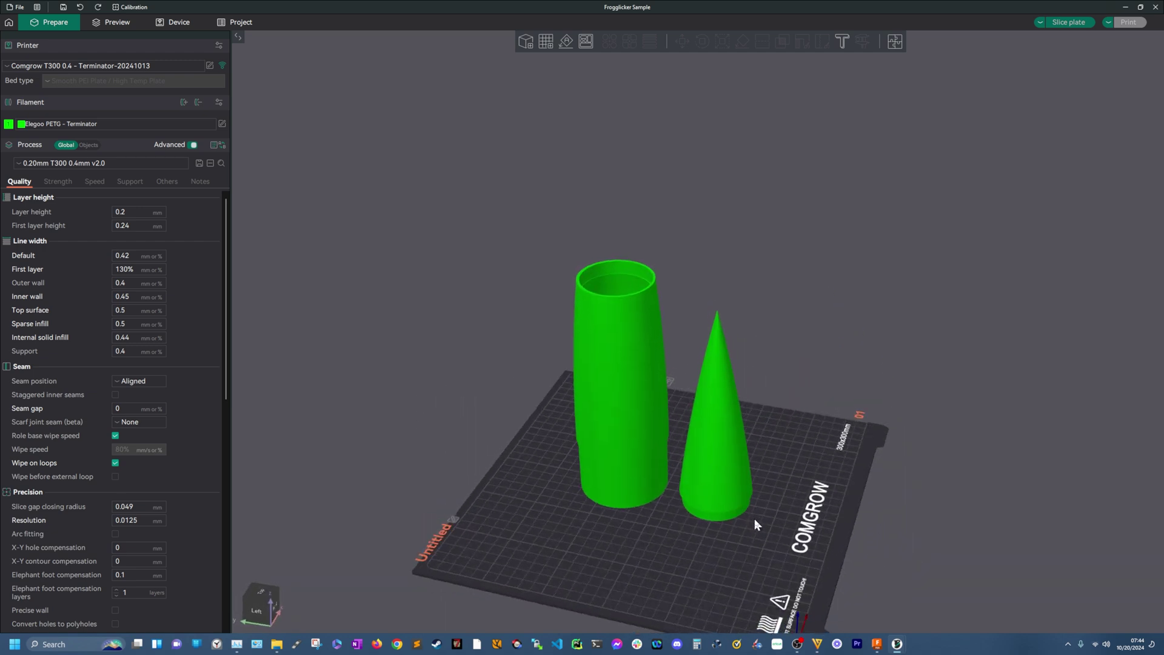
pyautogui.rightClick(755, 518)
pyautogui.click(602, 323)
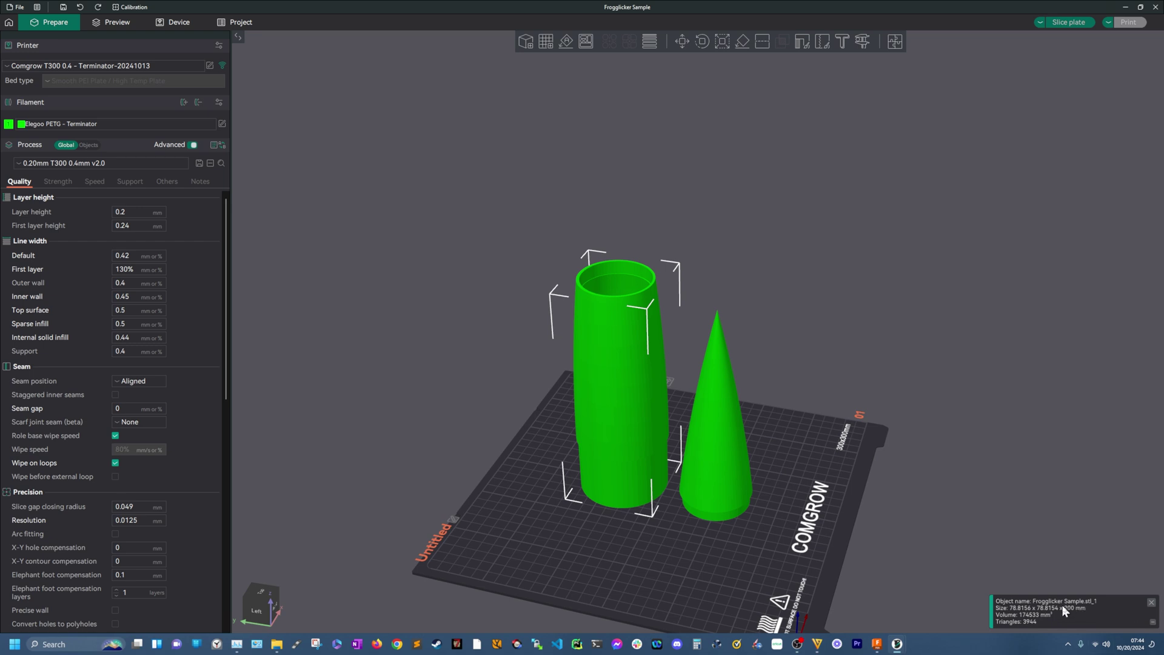
pyautogui.moveTo(739, 566); pyautogui.dragTo(744, 537)
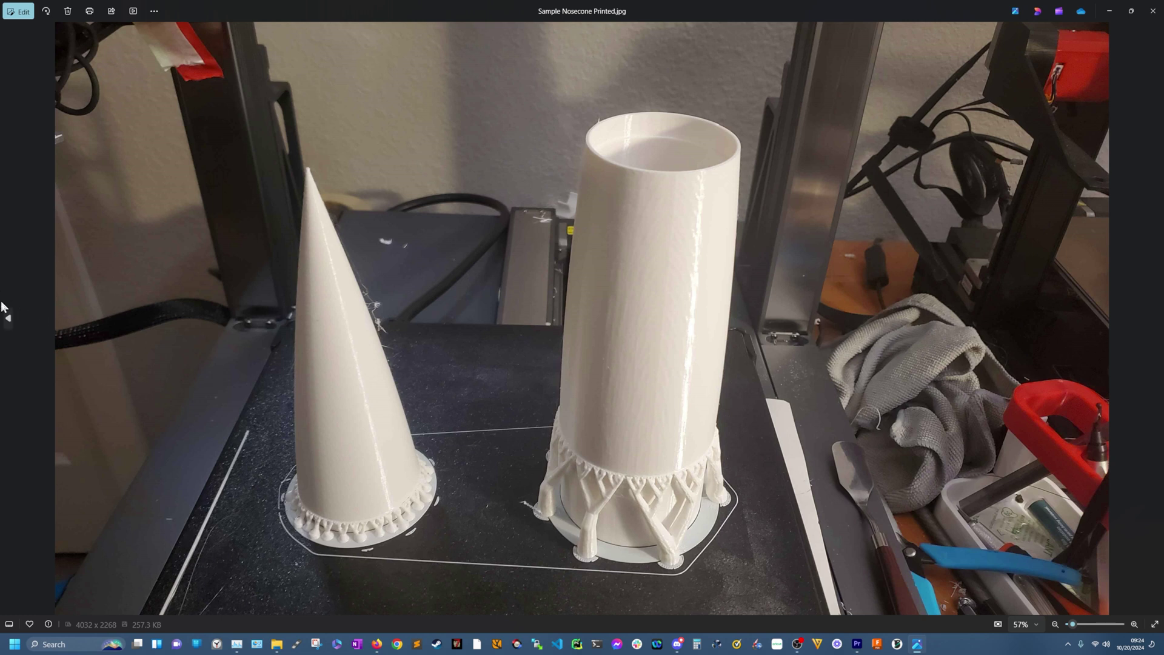
# Switch to the photo viewer and go from Sample Nosecone Printed.jpg to Sample Nosecone Assembled.jpg
pyautogui.click(9, 320)
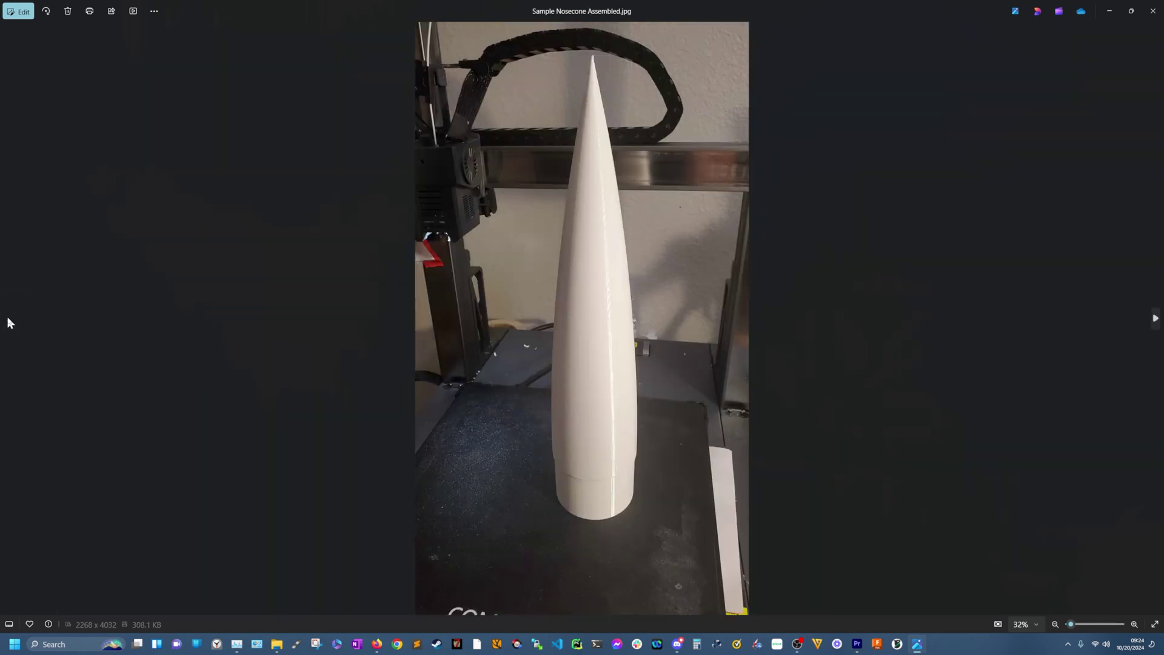